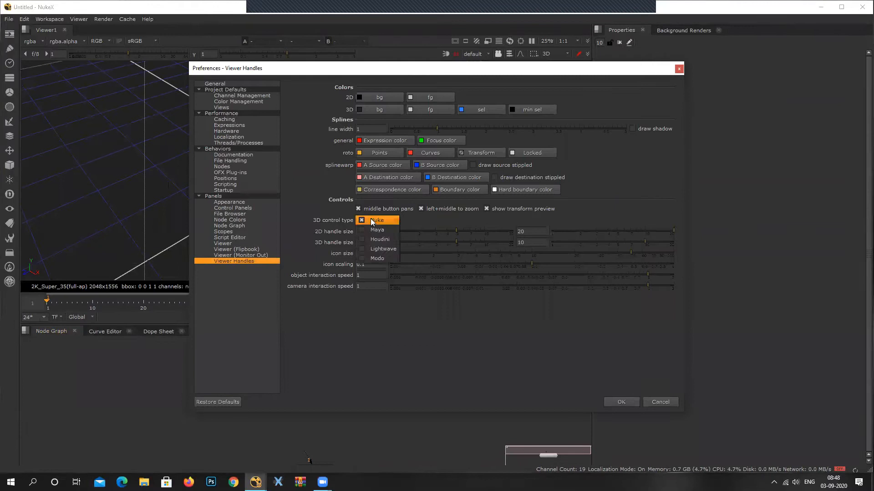
Set the viewer handles' 3D control type to Maya and accept the preferences.
{"action": "left_click", "coordinate": [367, 230]}
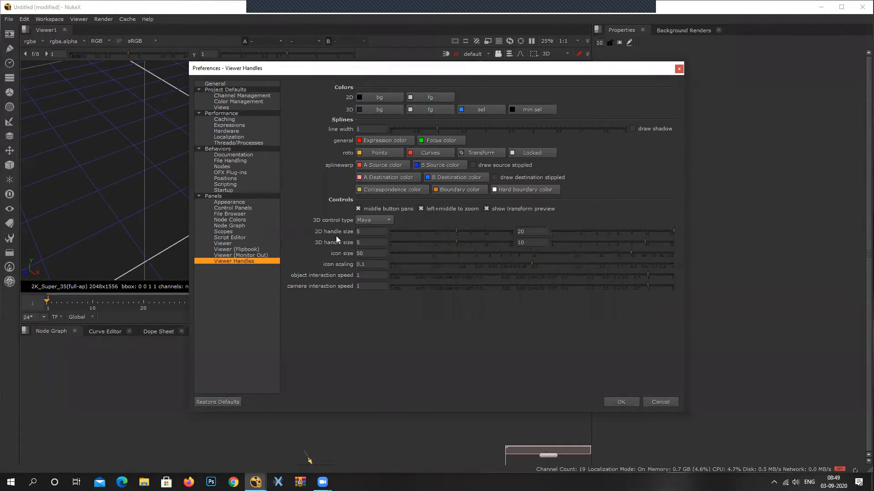
{"action": "left_click", "coordinate": [379, 221]}
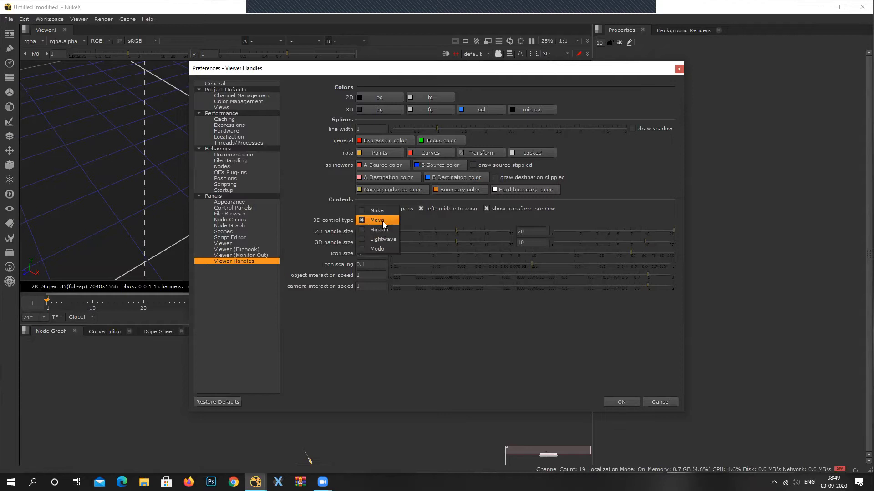
{"action": "left_click", "coordinate": [377, 222]}
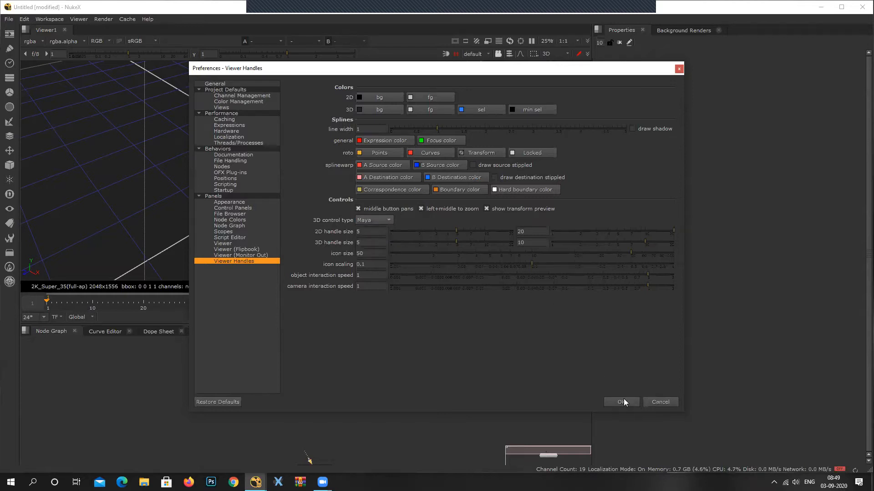
{"action": "left_click", "coordinate": [369, 219]}
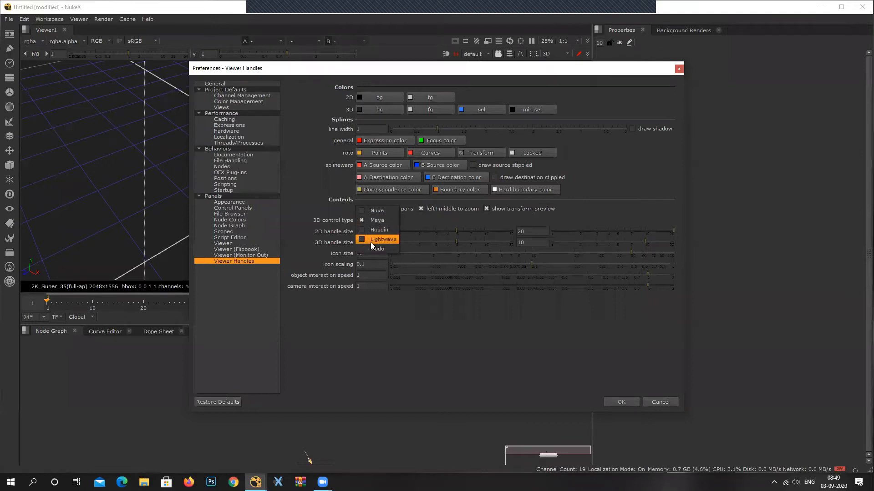
{"action": "left_click", "coordinate": [642, 404]}
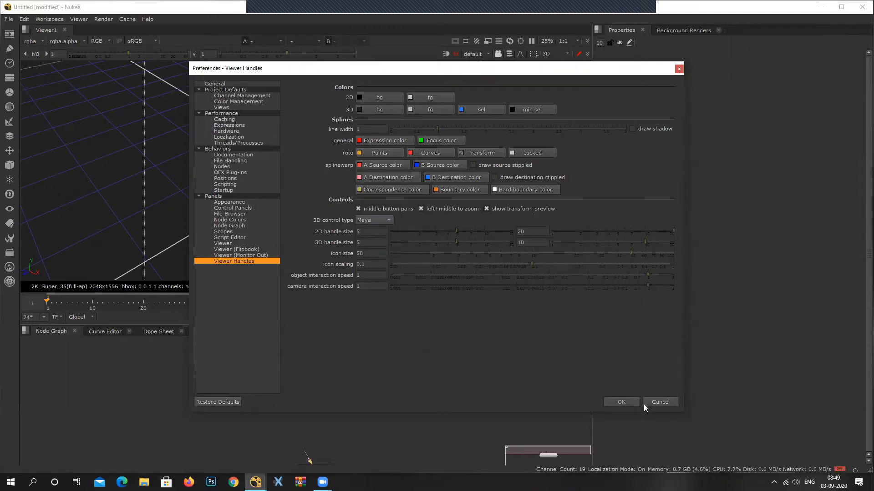
{"action": "left_click", "coordinate": [626, 401]}
Orbit, pan and zoom around the grid in the 3D viewer to try out the Maya-style navigation.
{"action": "middle_click_drag", "start_coordinate": [279, 210], "coordinate": [301, 182]}
{"action": "scroll", "coordinate": [307, 175], "scroll_direction": "down", "scroll_amount": 2}
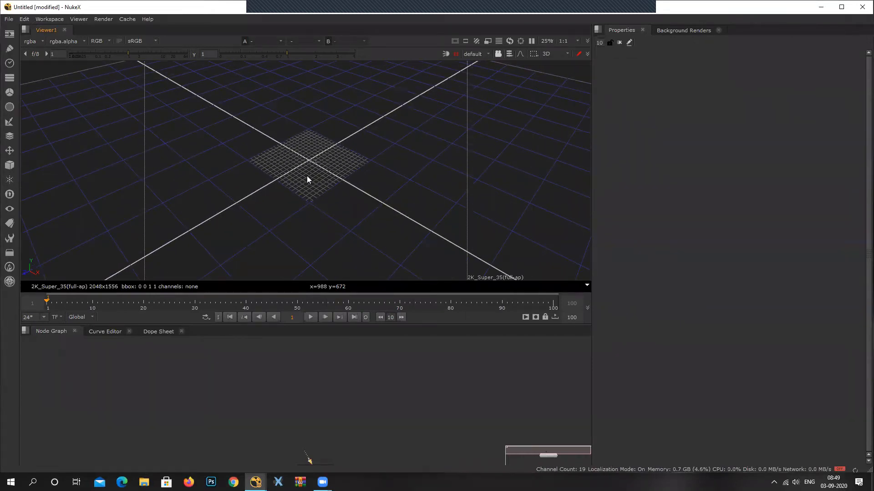
{"action": "mouse_move", "coordinate": [311, 170]}
{"action": "middle_mouse_down"}
{"action": "mouse_move", "coordinate": [309, 208]}
{"action": "mouse_move", "coordinate": [323, 169]}
{"action": "middle_mouse_up"}
{"action": "mouse_move", "coordinate": [324, 169]}
{"action": "left_mouse_down", "text": "ctrl"}
{"action": "mouse_move", "coordinate": [273, 118]}
{"action": "mouse_move", "coordinate": [362, 125]}
{"action": "mouse_move", "coordinate": [473, 93]}
{"action": "mouse_move", "coordinate": [448, 112]}
{"action": "mouse_move", "coordinate": [301, 130]}
{"action": "mouse_move", "coordinate": [329, 166]}
{"action": "left_mouse_up", "text": "ctrl"}
{"action": "scroll", "coordinate": [326, 165], "scroll_direction": "up", "scroll_amount": 3}
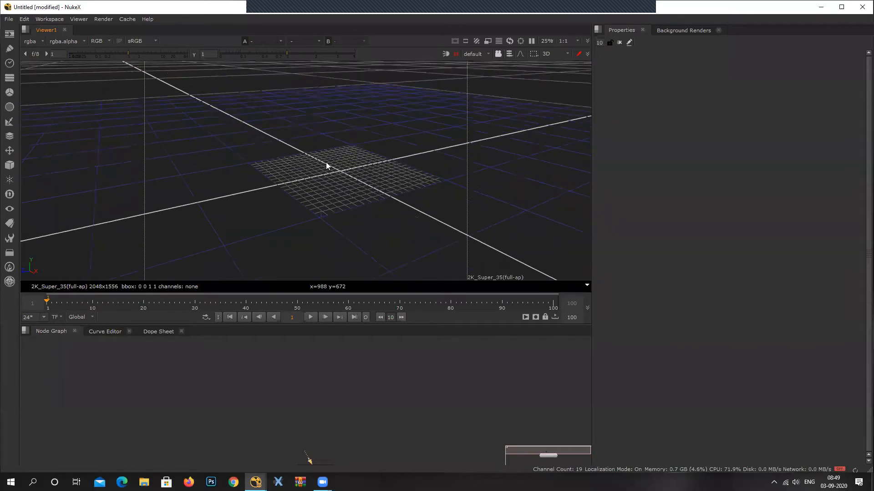
{"action": "scroll", "coordinate": [326, 162], "scroll_direction": "down", "scroll_amount": 3}
{"action": "mouse_move", "coordinate": [339, 163]}
{"action": "middle_mouse_down"}
{"action": "mouse_move", "coordinate": [296, 162]}
{"action": "mouse_move", "coordinate": [353, 155]}
{"action": "middle_mouse_up"}
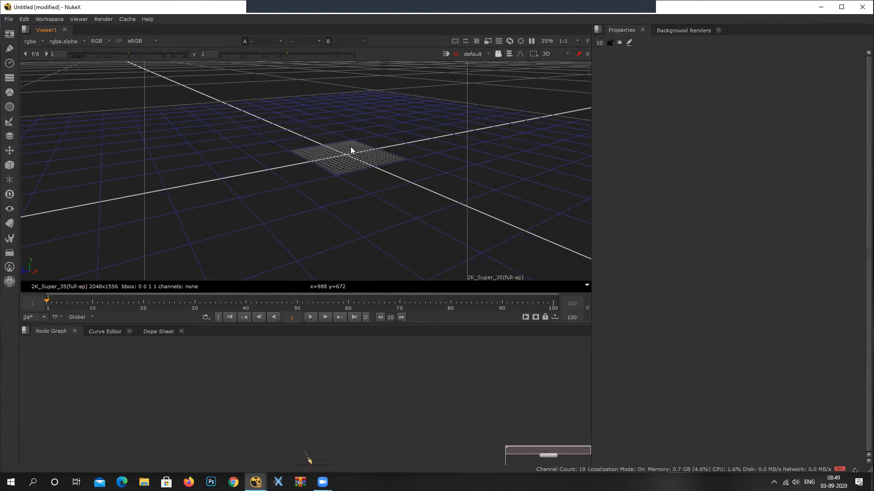
{"action": "left_click_drag", "start_coordinate": [337, 184], "coordinate": [320, 233], "text": "ctrl"}
Toggle the viewer repeatedly between the 2D and 3D views, finishing in the 3D view.
{"action": "key", "text": "Tab"}
{"action": "key", "text": "Tab"}
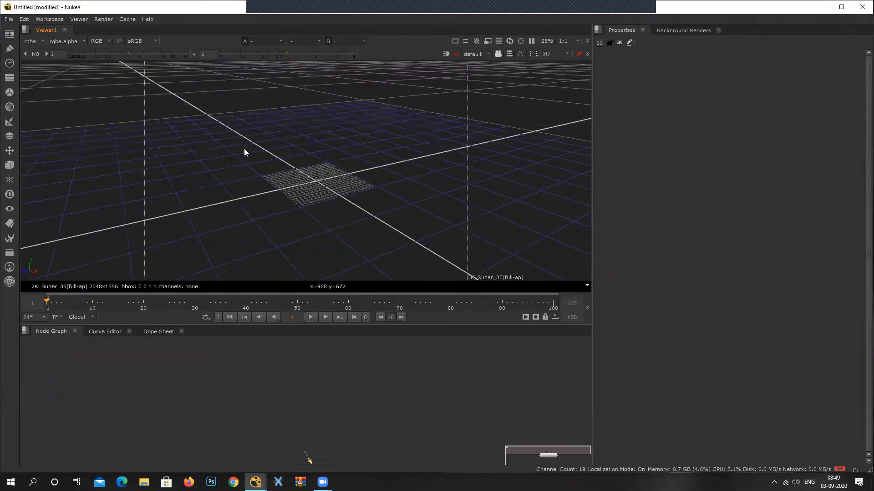
{"action": "key", "text": "Tab"}
{"action": "key", "text": "Tab"}
{"action": "key", "text": "Tab"}
{"action": "key", "text": "Tab"}
{"action": "key", "text": "Tab"}
{"action": "key", "text": "Tab"}
{"action": "left_click", "coordinate": [559, 53]}
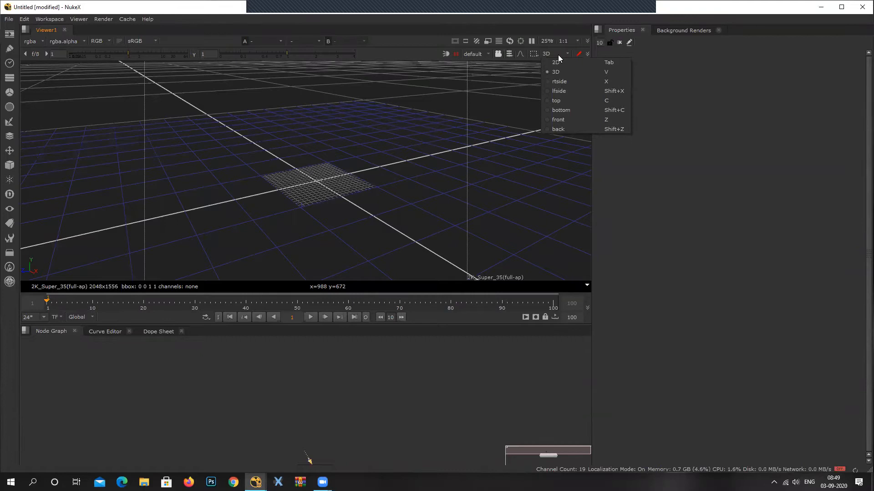
{"action": "left_click", "coordinate": [555, 63]}
{"action": "left_click", "coordinate": [556, 54]}
{"action": "left_click", "coordinate": [554, 70]}
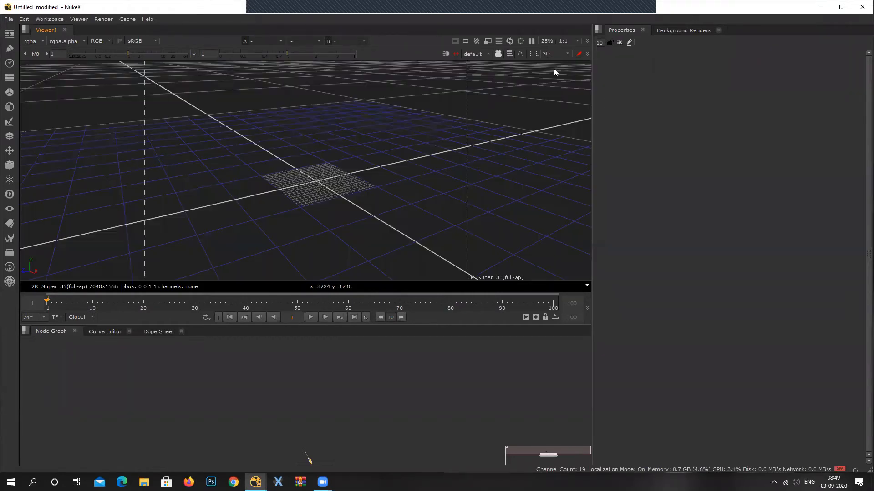
Look at the grid in the rtside and lfside views and return the viewer to 3D.
{"action": "left_click", "coordinate": [555, 54]}
{"action": "left_click", "coordinate": [559, 80]}
{"action": "left_click", "coordinate": [551, 55]}
{"action": "left_click", "coordinate": [560, 91]}
{"action": "left_click", "coordinate": [556, 53]}
{"action": "left_click", "coordinate": [562, 92]}
{"action": "left_click", "coordinate": [547, 54]}
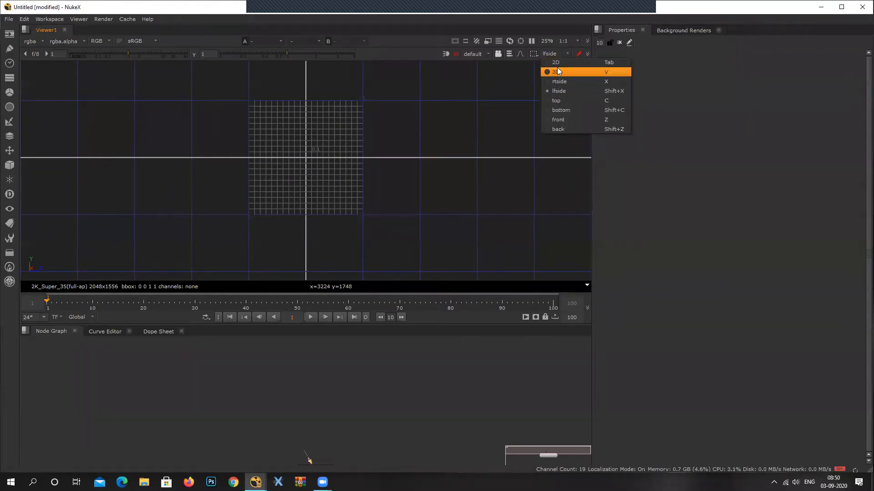
{"action": "left_click", "coordinate": [557, 70]}
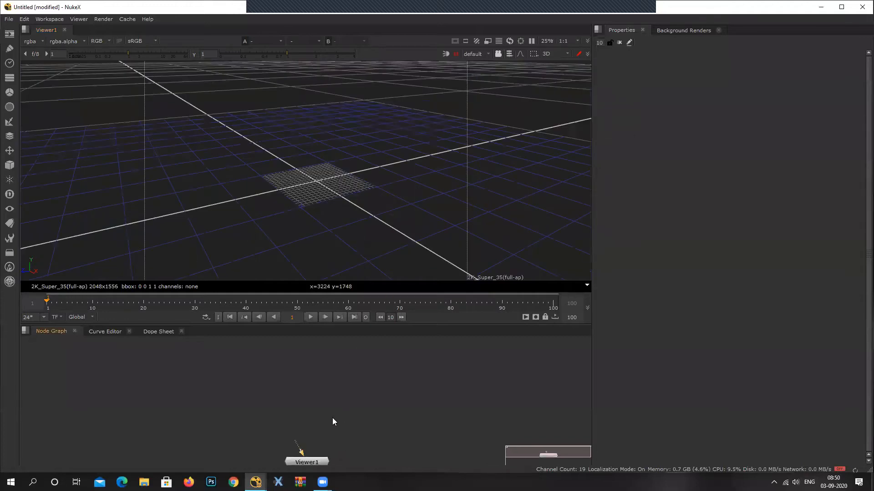
Limit the Properties bin to 1 open panel and reposition the Viewer1 node in the node graph.
{"action": "key", "text": "f"}
{"action": "left_click_drag", "start_coordinate": [300, 388], "coordinate": [287, 424]}
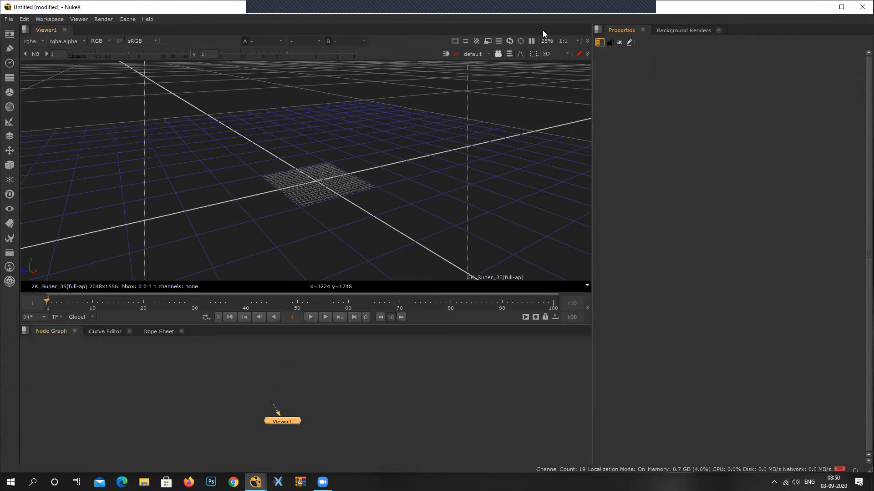
{"action": "left_click", "coordinate": [305, 418]}
{"action": "mouse_move", "coordinate": [287, 422]}
{"action": "left_mouse_down"}
{"action": "mouse_move", "coordinate": [241, 426]}
{"action": "mouse_move", "coordinate": [282, 434]}
{"action": "left_mouse_up"}
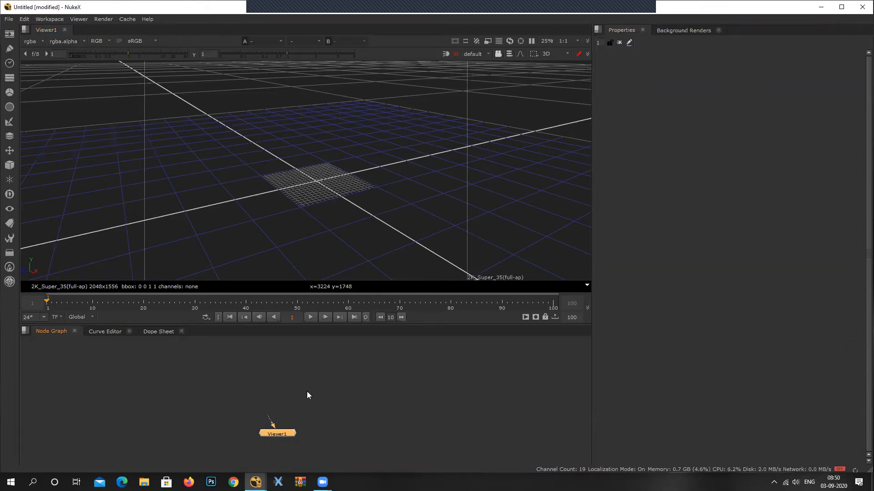
Add a Transform node and a Grade node side by side in the empty area above the Viewer1 node.
{"action": "left_click", "coordinate": [149, 379]}
{"action": "key", "text": "t"}
{"action": "left_click_drag", "start_coordinate": [133, 390], "coordinate": [108, 392]}
{"action": "left_click", "coordinate": [198, 380]}
{"action": "key", "text": "g"}
{"action": "left_click_drag", "start_coordinate": [199, 381], "coordinate": [181, 385]}
{"action": "left_click", "coordinate": [233, 379]}
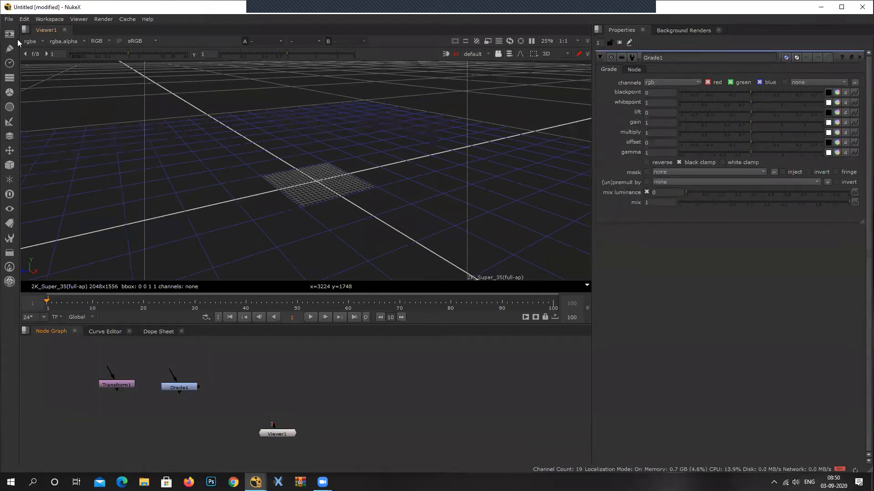
{"action": "left_click", "coordinate": [9, 121]}
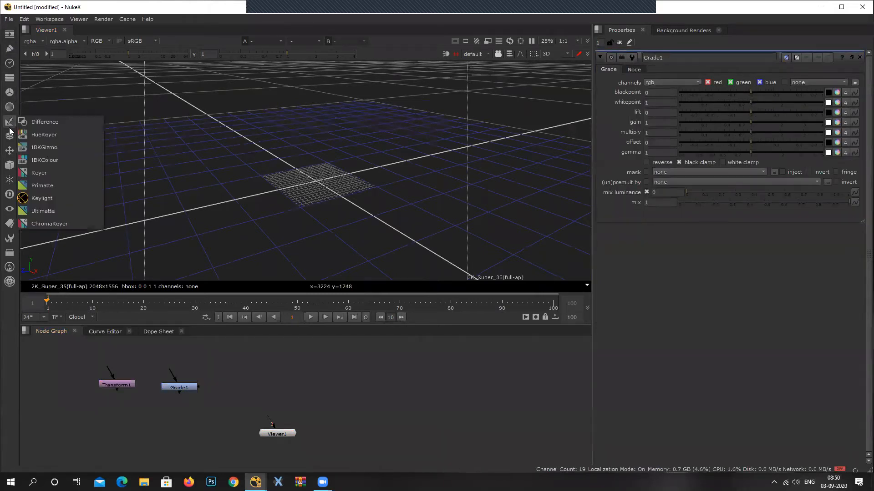
{"action": "left_click", "coordinate": [39, 146]}
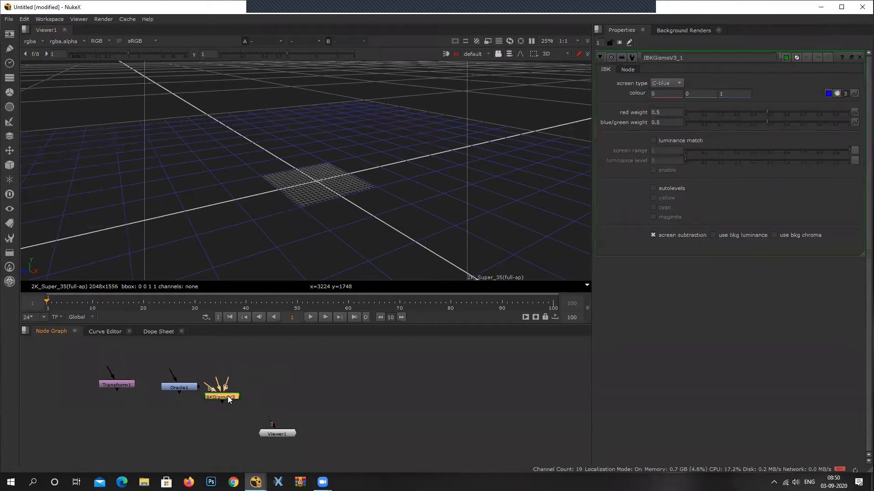
{"action": "scroll", "coordinate": [137, 388], "scroll_direction": "up", "scroll_amount": 2}
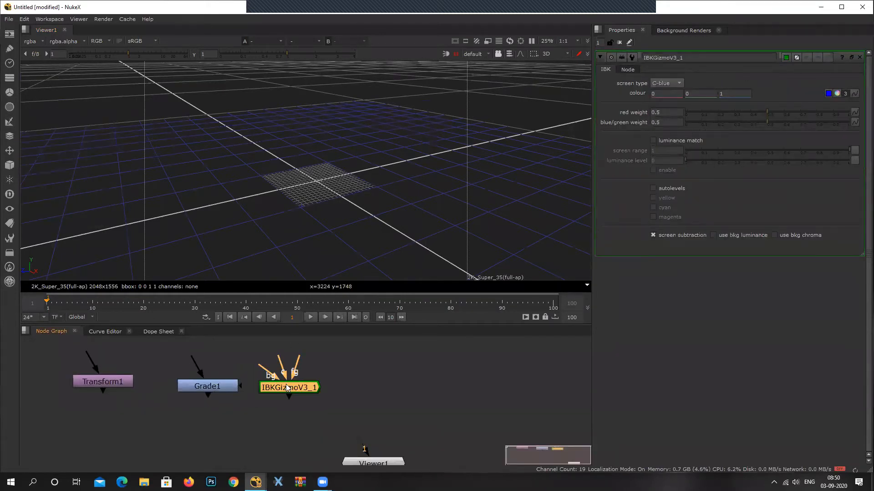
{"action": "mouse_move", "coordinate": [301, 390]}
{"action": "middle_mouse_down"}
{"action": "mouse_move", "coordinate": [314, 372]}
{"action": "mouse_move", "coordinate": [307, 397]}
{"action": "middle_mouse_up"}
{"action": "left_click_drag", "start_coordinate": [78, 385], "coordinate": [92, 389]}
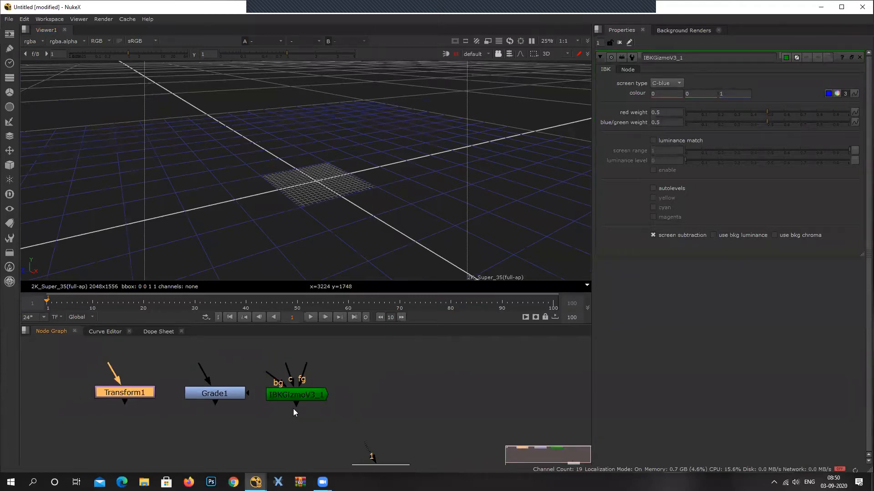
{"action": "middle_click_drag", "start_coordinate": [324, 394], "coordinate": [225, 389]}
{"action": "left_click", "coordinate": [215, 394]}
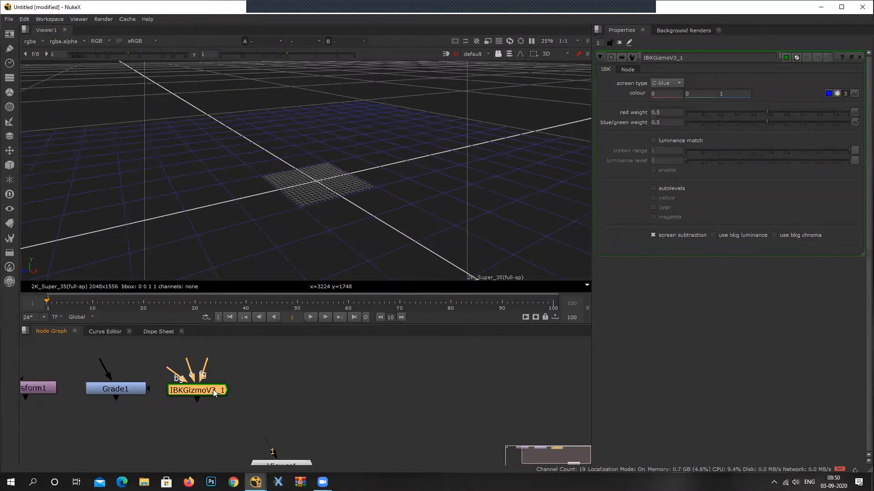
{"action": "key", "text": "Delete"}
Add a Keyer node beside the Grade node.
{"action": "left_click", "coordinate": [9, 122]}
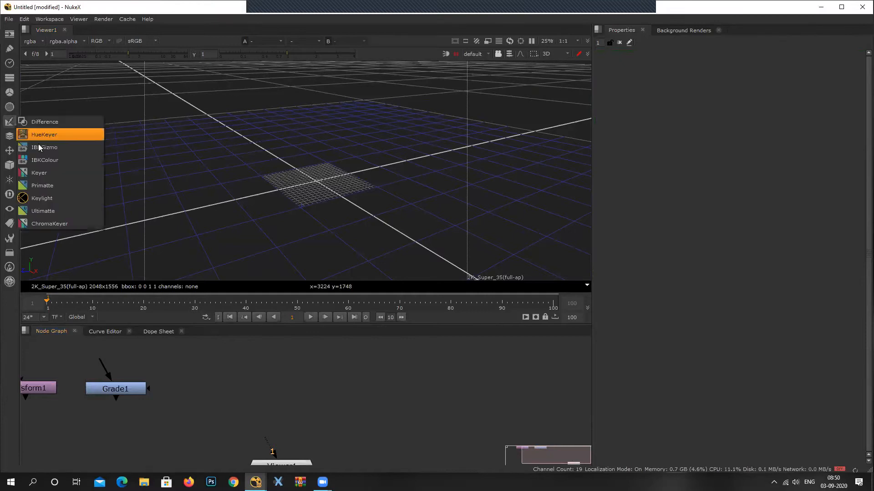
{"action": "left_click", "coordinate": [49, 173]}
{"action": "left_click_drag", "start_coordinate": [221, 395], "coordinate": [224, 392]}
{"action": "middle_click_drag", "start_coordinate": [292, 382], "coordinate": [226, 382]}
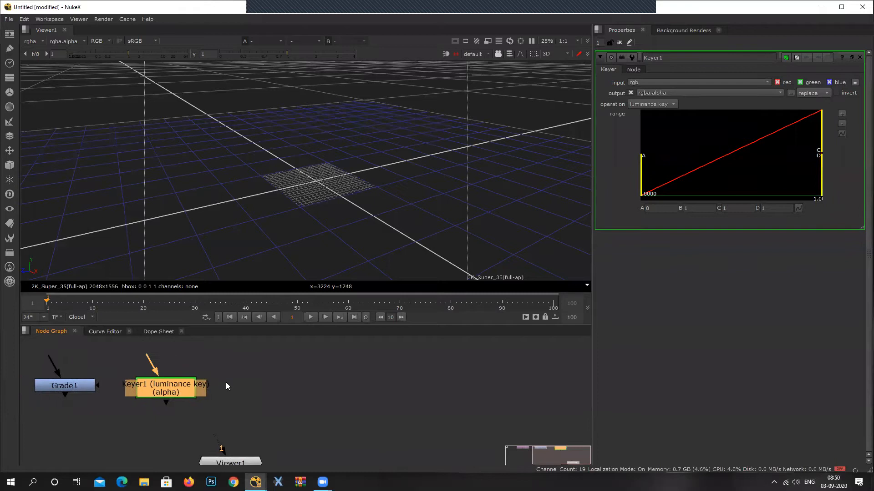
Add a Camera node in the empty space beyond the Keyer node.
{"action": "left_click", "coordinate": [369, 389]}
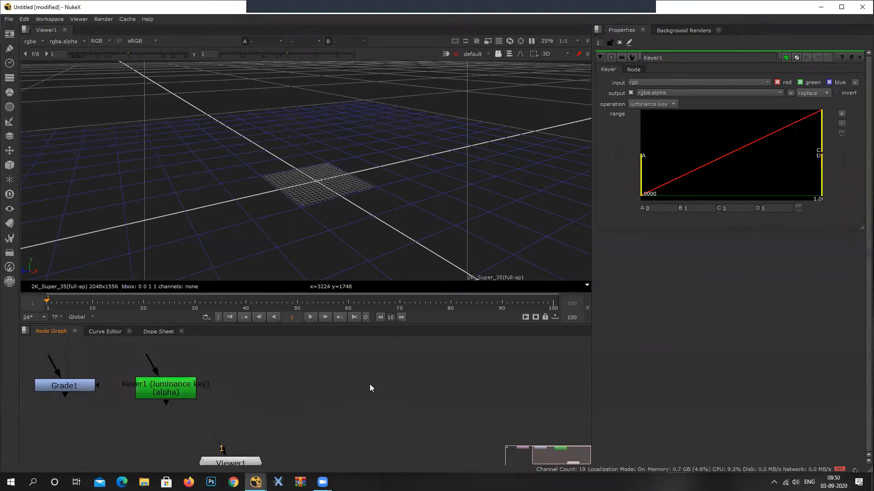
{"action": "key", "text": "Tab"}
{"action": "type", "text": "cam"}
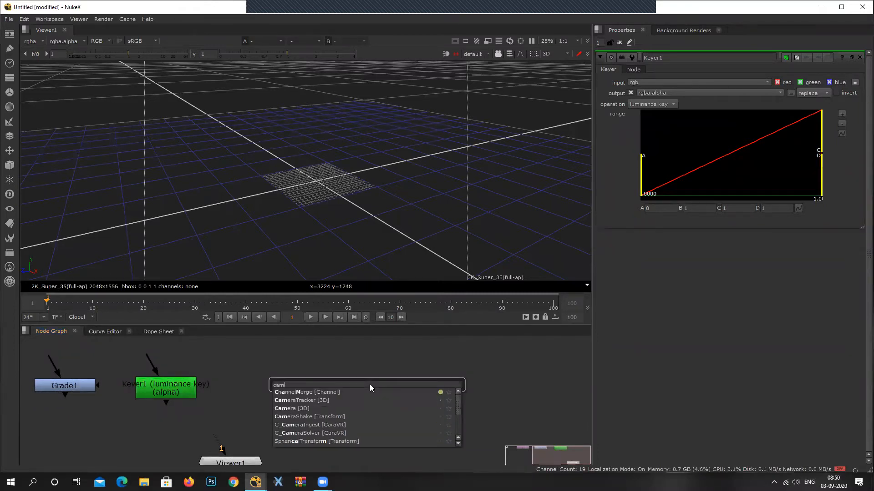
{"action": "type", "text": "era"}
{"action": "key", "text": "Return"}
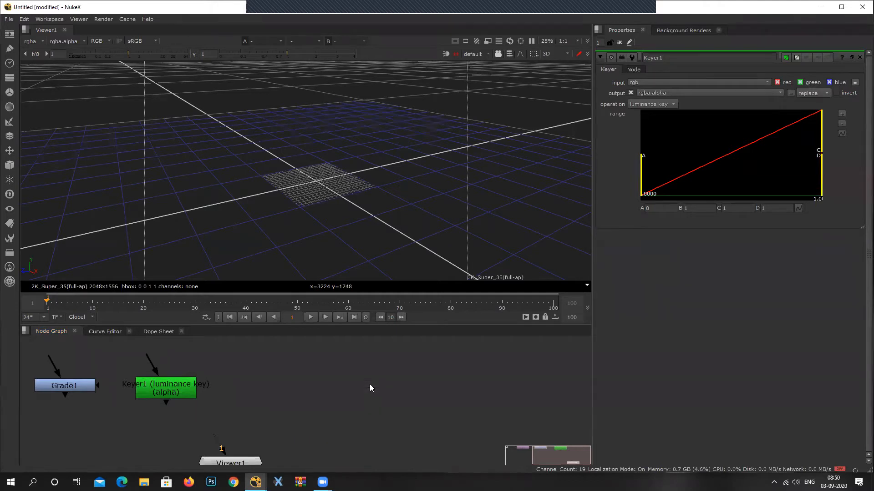
{"action": "left_click_drag", "start_coordinate": [370, 384], "coordinate": [332, 409]}
{"action": "scroll", "coordinate": [314, 420], "scroll_direction": "up", "scroll_amount": 3}
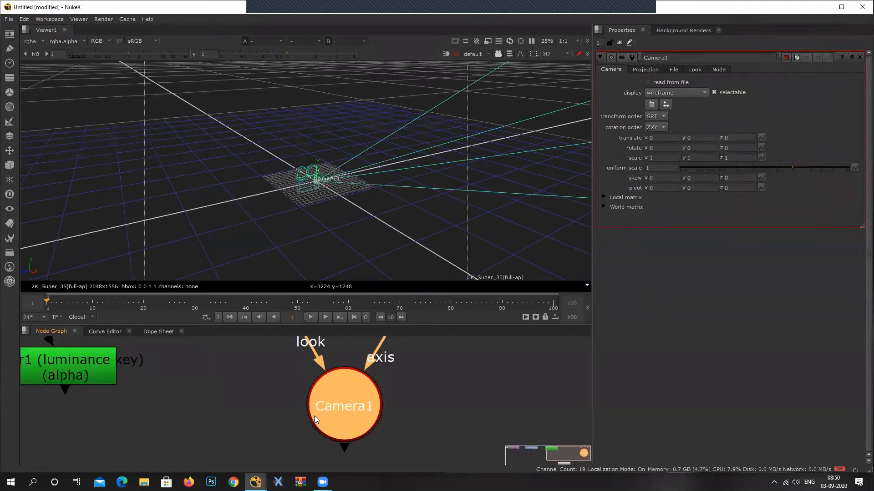
{"action": "scroll", "coordinate": [361, 383], "scroll_direction": "down", "scroll_amount": 2}
Add a Cube geometry node beside the Camera node.
{"action": "left_click", "coordinate": [467, 377]}
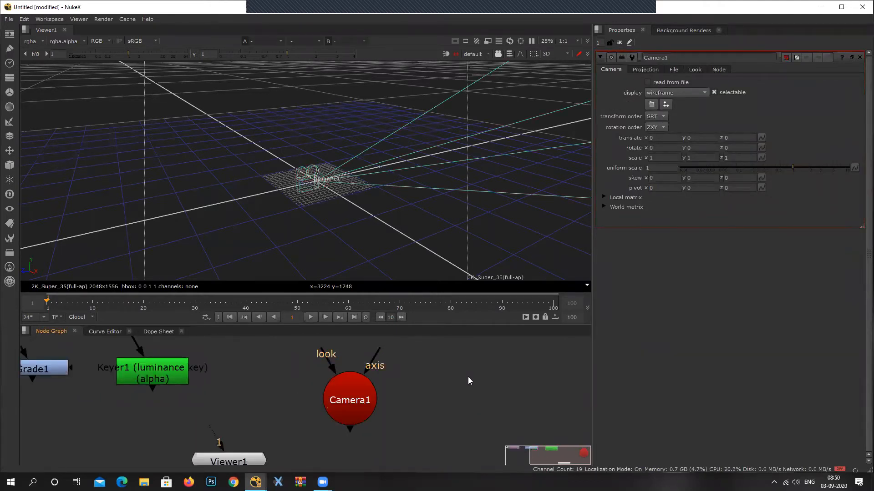
{"action": "key", "text": "Tab"}
{"action": "type", "text": "cube"}
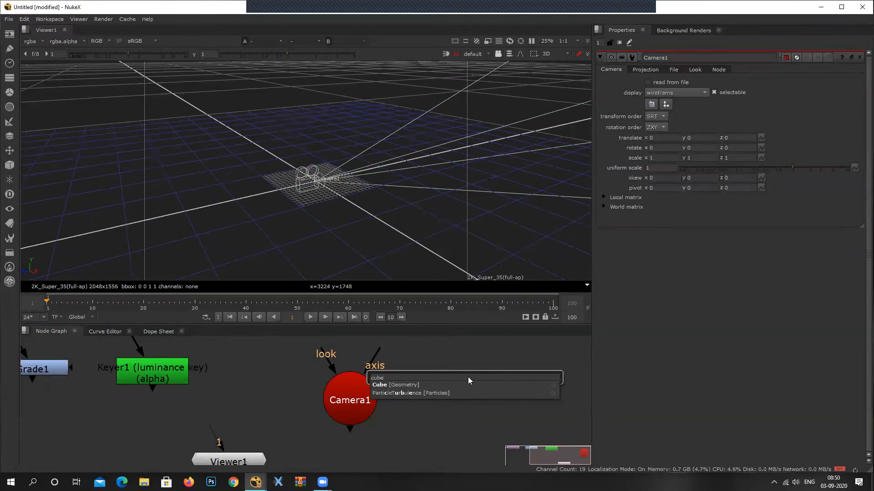
{"action": "key", "text": "Return"}
{"action": "left_click_drag", "start_coordinate": [468, 376], "coordinate": [441, 393]}
{"action": "scroll", "coordinate": [395, 424], "scroll_direction": "down", "scroll_amount": 4}
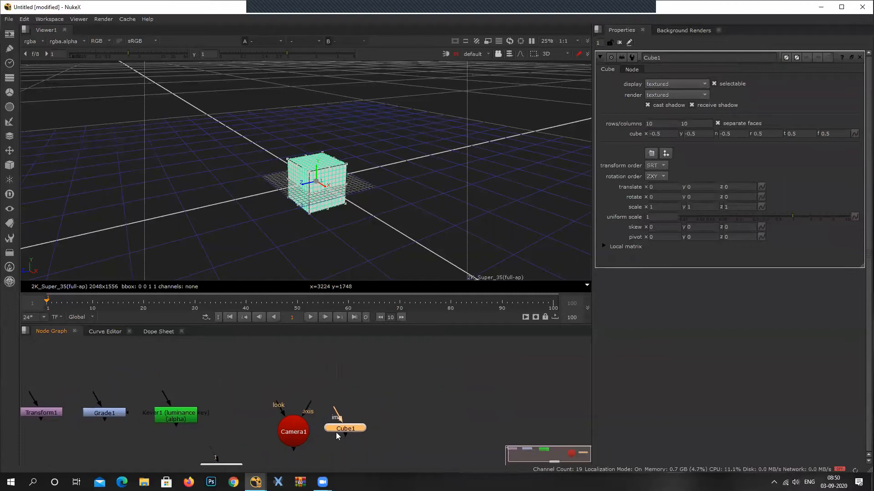
Move the Transform, Grade and Keyer nodes farther from the 3D nodes as a group, and select the Camera and Cube nodes.
{"action": "middle_click_drag", "start_coordinate": [195, 411], "coordinate": [218, 400]}
{"action": "left_click_drag", "start_coordinate": [284, 436], "coordinate": [310, 449]}
{"action": "left_click_drag", "start_coordinate": [58, 363], "coordinate": [277, 416]}
{"action": "left_click_drag", "start_coordinate": [239, 390], "coordinate": [218, 409]}
{"action": "scroll", "coordinate": [389, 406], "scroll_direction": "up", "scroll_amount": 2}
{"action": "middle_click_drag", "start_coordinate": [394, 406], "coordinate": [369, 413]}
{"action": "left_click_drag", "start_coordinate": [203, 354], "coordinate": [506, 436]}
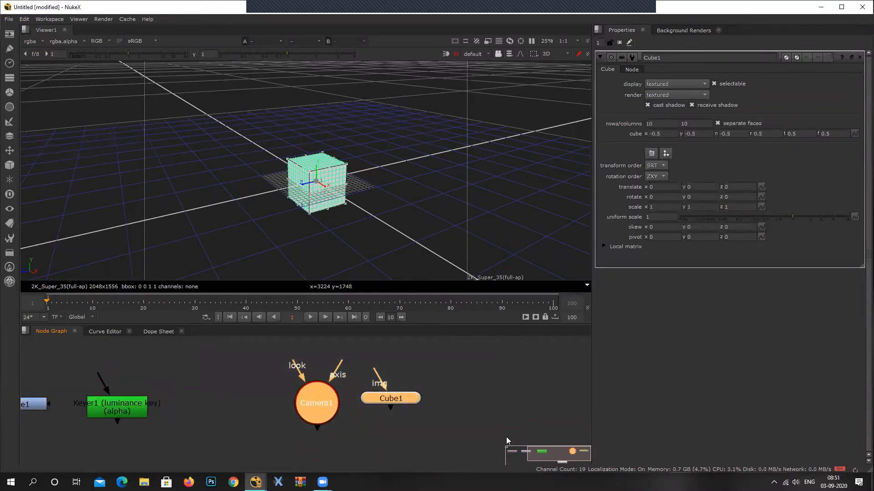
Add a Sphere geometry node and place it next to the Cube node.
{"action": "left_click", "coordinate": [508, 390]}
{"action": "key", "text": "Tab"}
{"action": "type", "text": "s"}
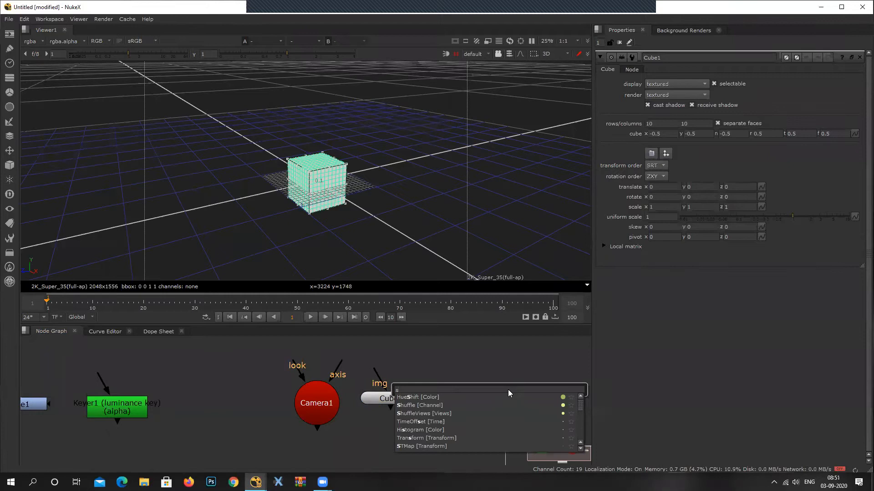
{"action": "type", "text": "phere"}
{"action": "key", "text": "Return"}
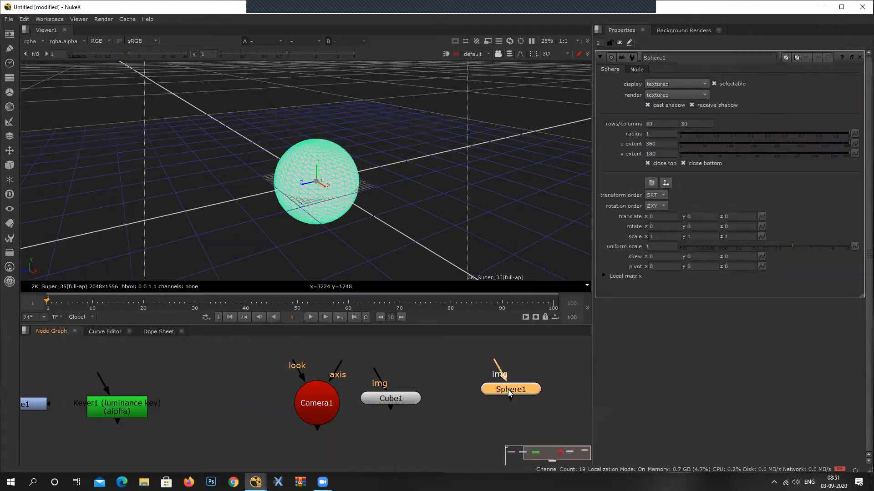
{"action": "left_click_drag", "start_coordinate": [498, 392], "coordinate": [469, 397]}
Compare the shapes of the Camera, Cube and Sphere nodes with those of the 2D nodes in the node graph.
{"action": "left_click_drag", "start_coordinate": [240, 367], "coordinate": [531, 423]}
{"action": "middle_click_drag", "start_coordinate": [177, 423], "coordinate": [320, 416]}
{"action": "scroll", "coordinate": [319, 410], "scroll_direction": "down", "scroll_amount": 2}
{"action": "left_click_drag", "start_coordinate": [328, 389], "coordinate": [14, 419]}
{"action": "left_click_drag", "start_coordinate": [354, 366], "coordinate": [75, 444]}
{"action": "middle_click_drag", "start_coordinate": [391, 426], "coordinate": [255, 434]}
{"action": "scroll", "coordinate": [305, 394], "scroll_direction": "up", "scroll_amount": 2}
{"action": "left_click_drag", "start_coordinate": [441, 412], "coordinate": [438, 410]}
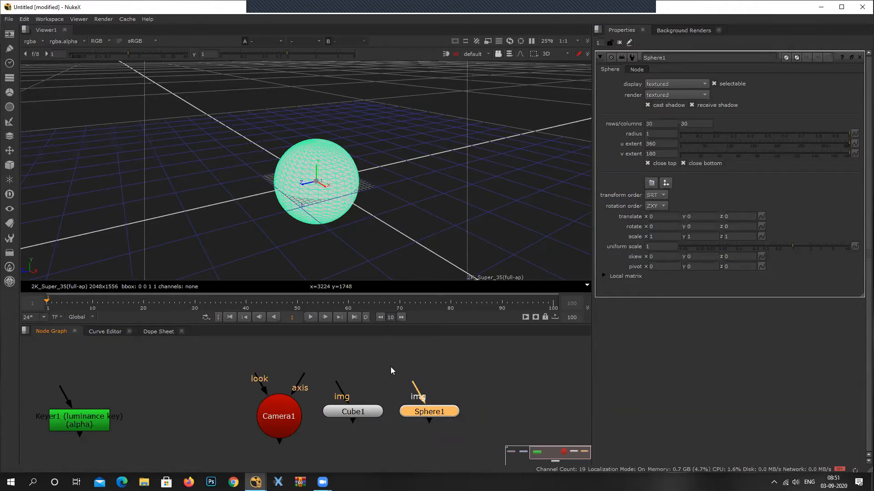
{"action": "scroll", "coordinate": [124, 423], "scroll_direction": "down", "scroll_amount": 3}
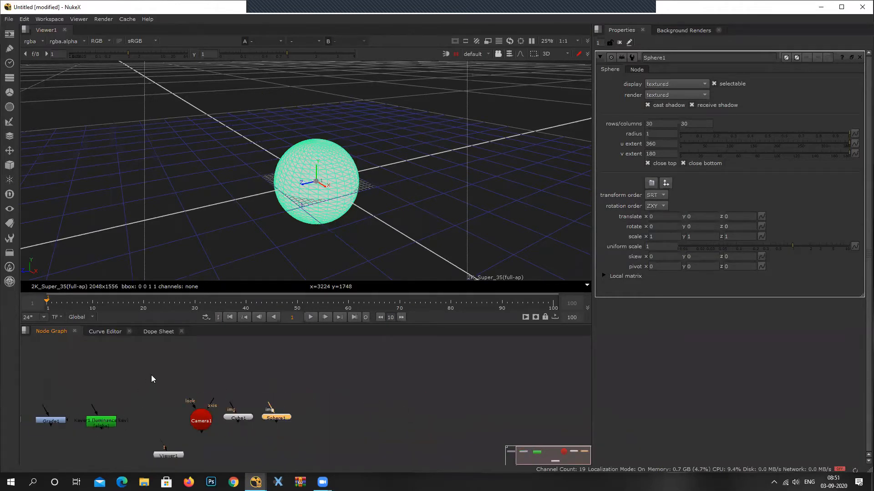
Delete the Transform, Grade and Keyer nodes from the node graph.
{"action": "key", "text": "f"}
{"action": "left_click_drag", "start_coordinate": [286, 375], "coordinate": [39, 425]}
{"action": "key", "text": "Delete"}
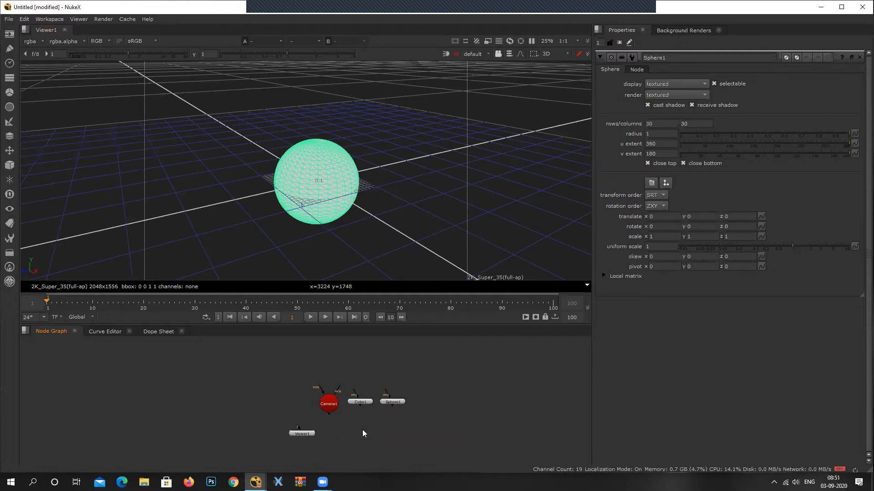
Delete the Camera and Sphere nodes, keeping only the Cube and Viewer nodes in the graph.
{"action": "middle_click_drag", "start_coordinate": [362, 429], "coordinate": [250, 421]}
{"action": "scroll", "coordinate": [252, 390], "scroll_direction": "up", "scroll_amount": 4}
{"action": "middle_click_drag", "start_coordinate": [326, 407], "coordinate": [371, 408]}
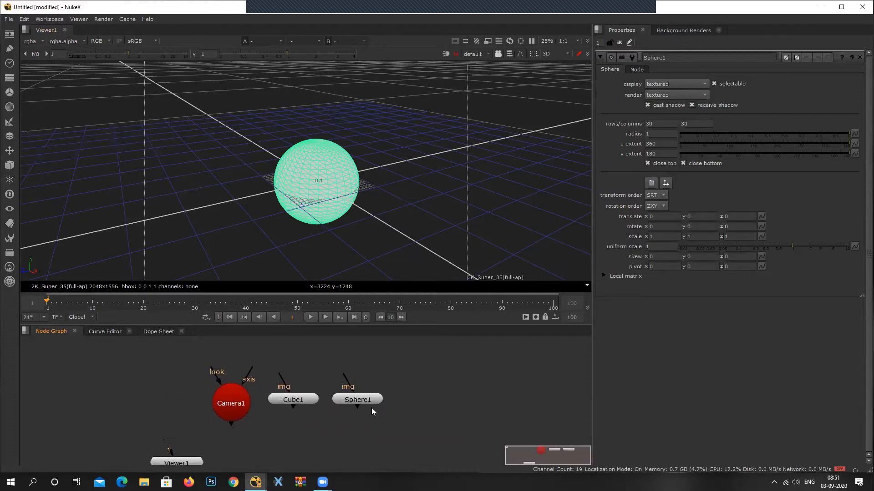
{"action": "left_click_drag", "start_coordinate": [222, 407], "coordinate": [135, 401]}
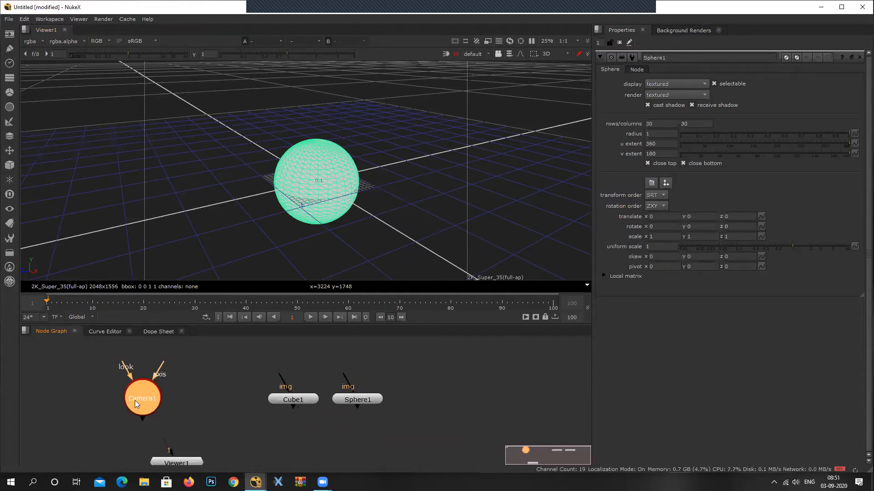
{"action": "key", "text": "Delete"}
{"action": "left_click_drag", "start_coordinate": [366, 403], "coordinate": [415, 407]}
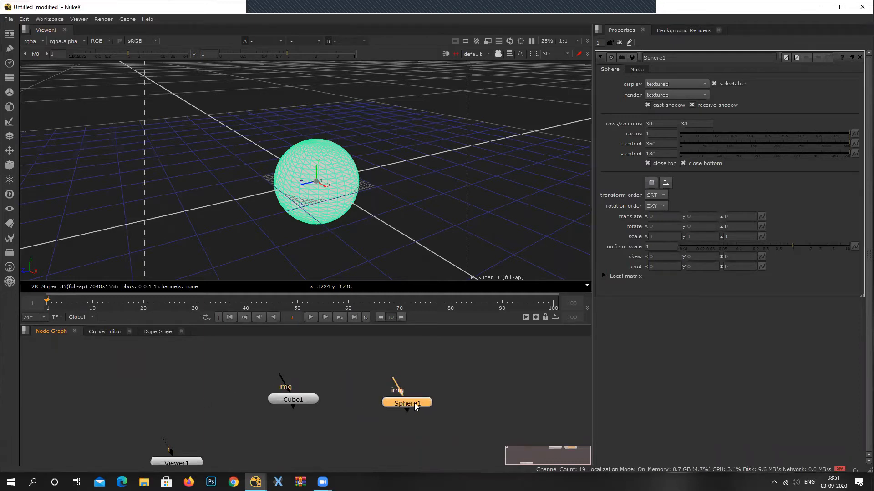
{"action": "left_click", "coordinate": [298, 399]}
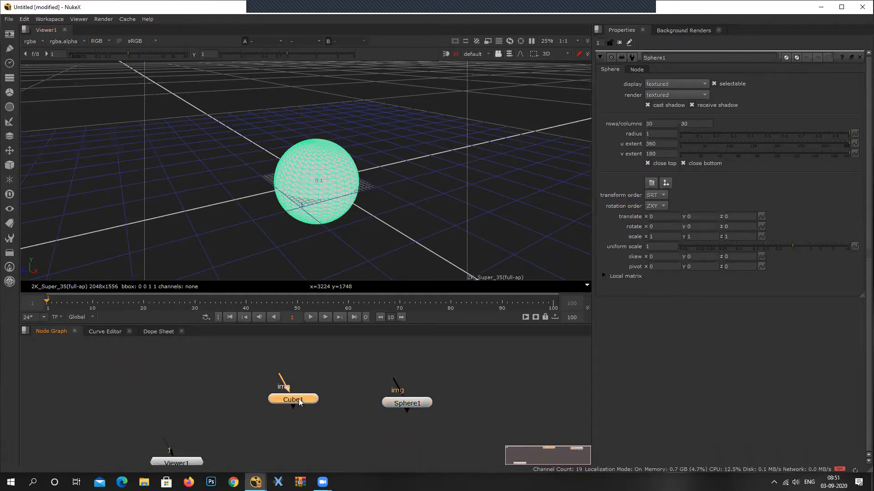
{"action": "left_click", "coordinate": [397, 401]}
{"action": "key", "text": "Delete"}
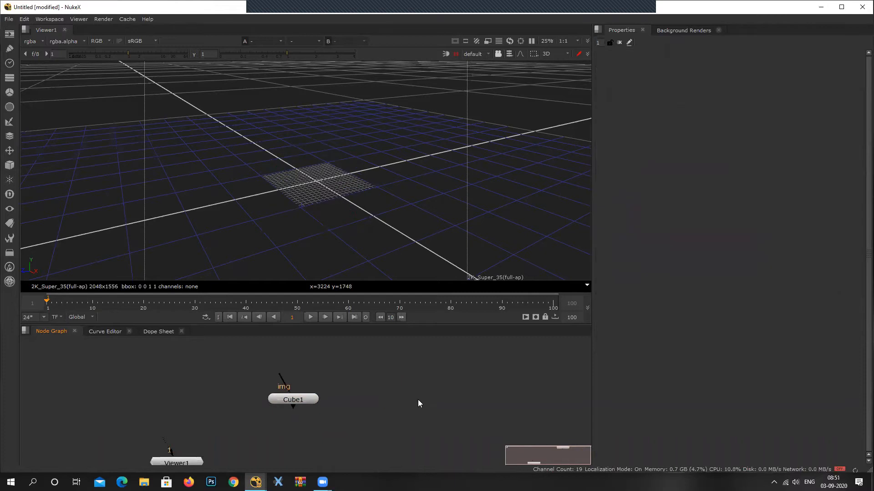
Rearrange the Cube and Viewer nodes so that the Viewer sits beneath the Cube.
{"action": "left_click_drag", "start_coordinate": [291, 402], "coordinate": [174, 406]}
{"action": "middle_click_drag", "start_coordinate": [192, 464], "coordinate": [246, 462]}
{"action": "left_click_drag", "start_coordinate": [247, 464], "coordinate": [246, 446]}
Dock the Node Graph as its own column between the viewer and Properties, enlarge the viewer's height and widen the graph.
{"action": "left_click_drag", "start_coordinate": [66, 333], "coordinate": [602, 255]}
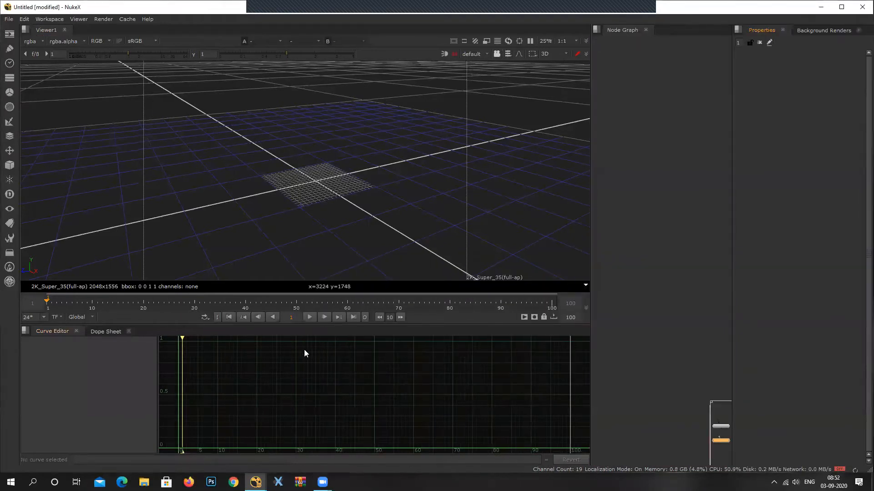
{"action": "left_click_drag", "start_coordinate": [278, 326], "coordinate": [271, 409]}
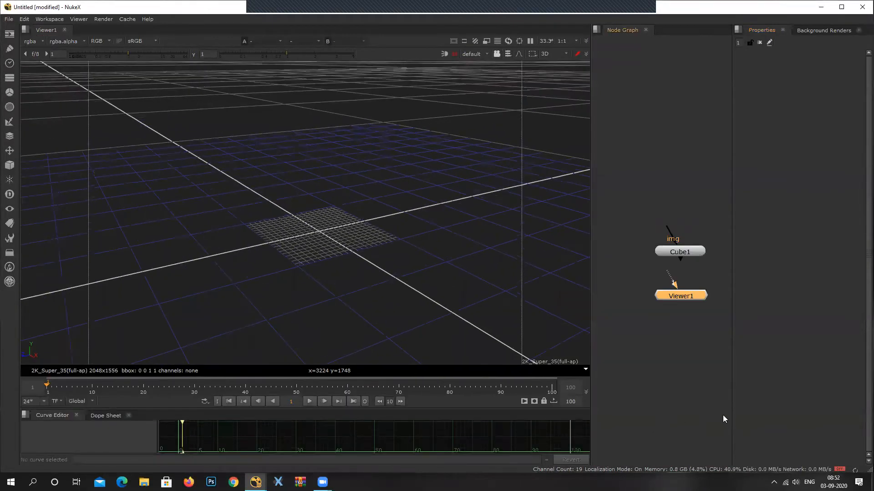
{"action": "scroll", "coordinate": [682, 250], "scroll_direction": "up", "scroll_amount": 3}
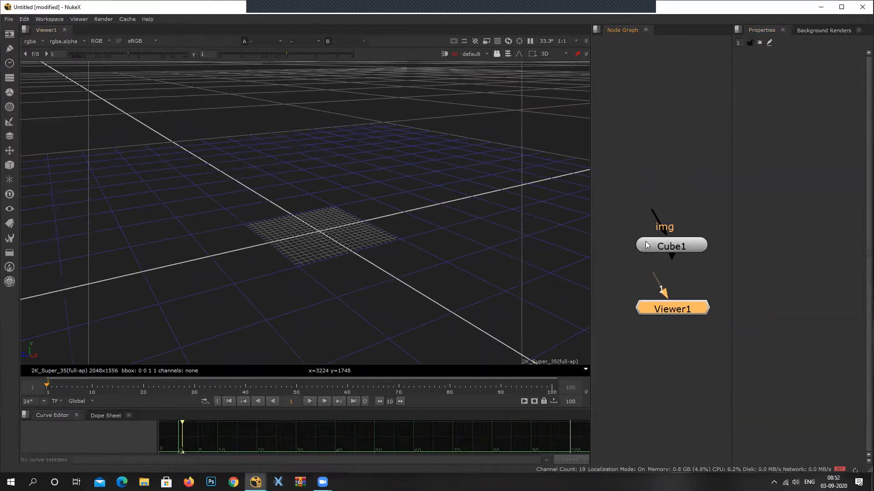
{"action": "left_click_drag", "start_coordinate": [590, 209], "coordinate": [544, 208]}
{"action": "mouse_move", "coordinate": [398, 209]}
{"action": "middle_mouse_down"}
{"action": "mouse_move", "coordinate": [395, 221]}
{"action": "mouse_move", "coordinate": [403, 219]}
{"action": "middle_mouse_up"}
Create a second Viewer node and place it beside Viewer1 below the Cube.
{"action": "left_click_drag", "start_coordinate": [644, 318], "coordinate": [632, 346]}
{"action": "left_click", "coordinate": [697, 332]}
{"action": "key", "text": "ctrl+i"}
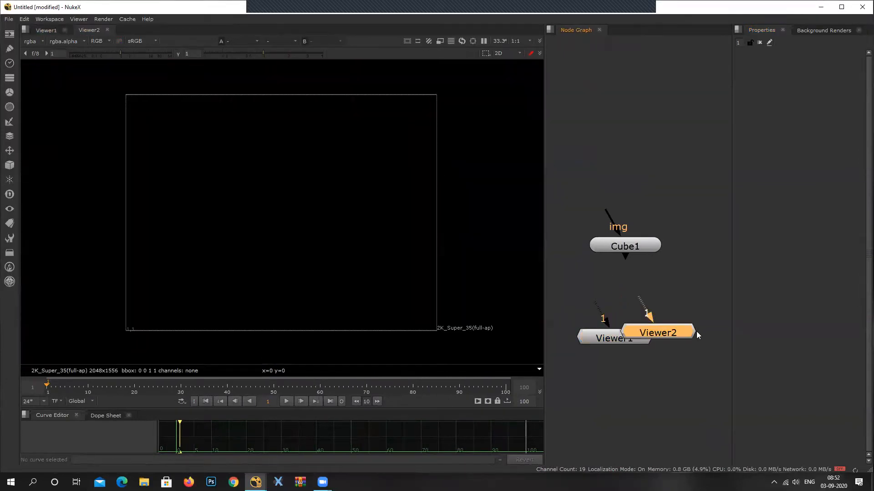
{"action": "left_click_drag", "start_coordinate": [679, 335], "coordinate": [703, 344]}
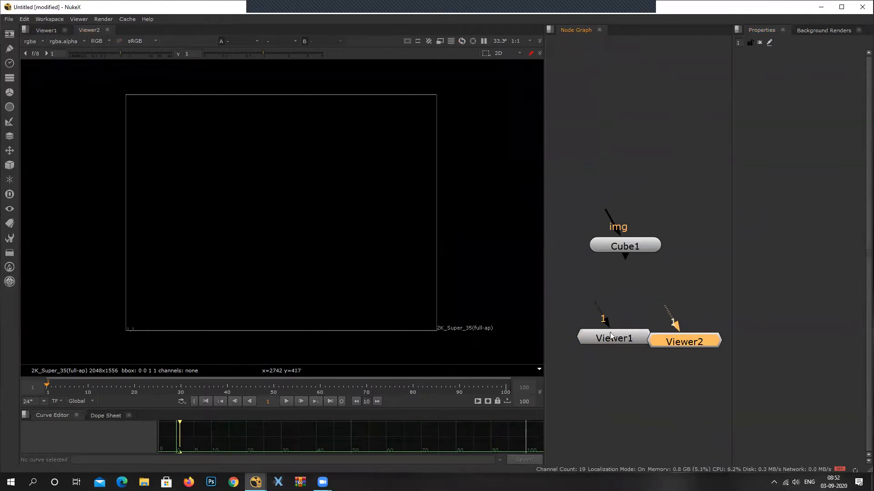
{"action": "left_click_drag", "start_coordinate": [610, 335], "coordinate": [602, 337]}
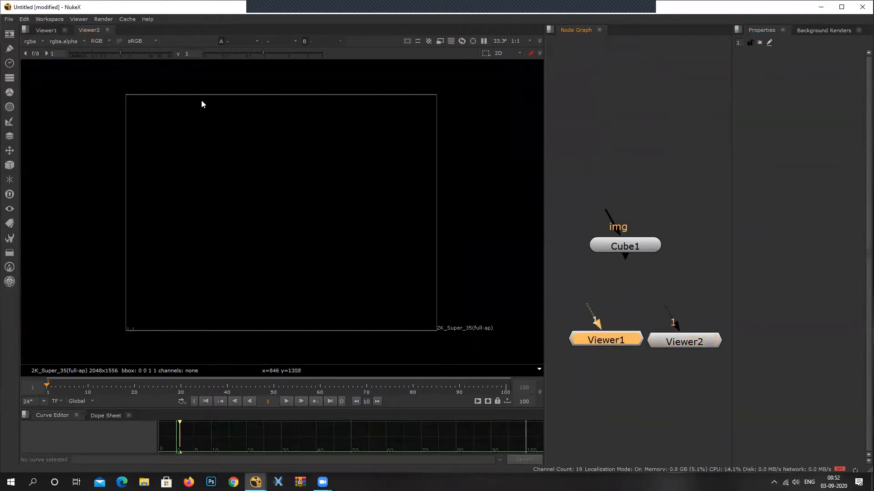
Split the viewer pane horizontally and move Viewer2 into the new empty pane.
{"action": "right_click", "coordinate": [199, 30]}
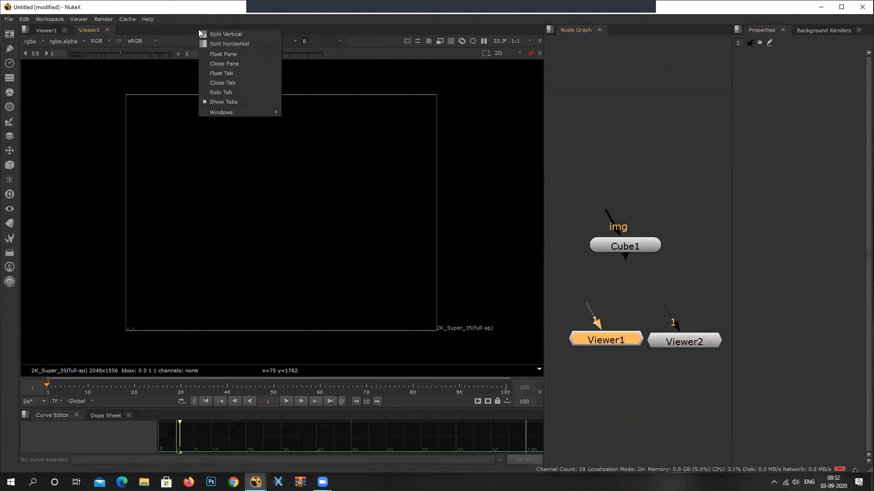
{"action": "left_click", "coordinate": [251, 44]}
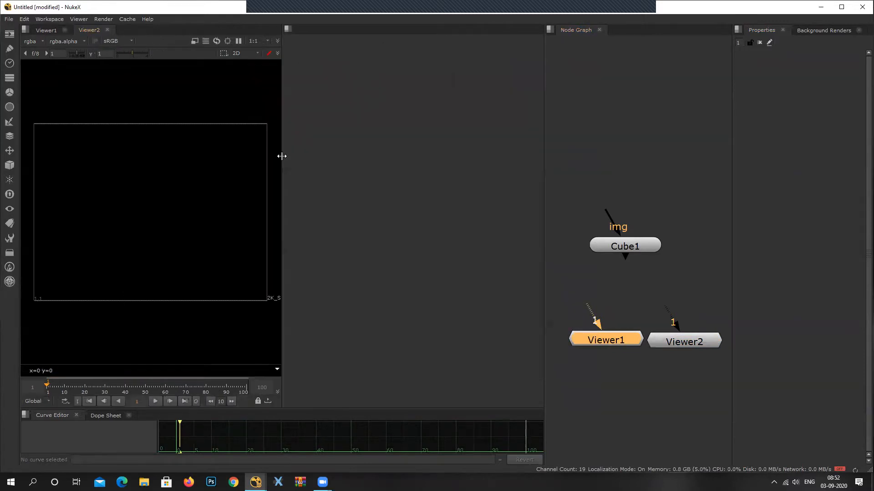
{"action": "right_click", "coordinate": [164, 29]}
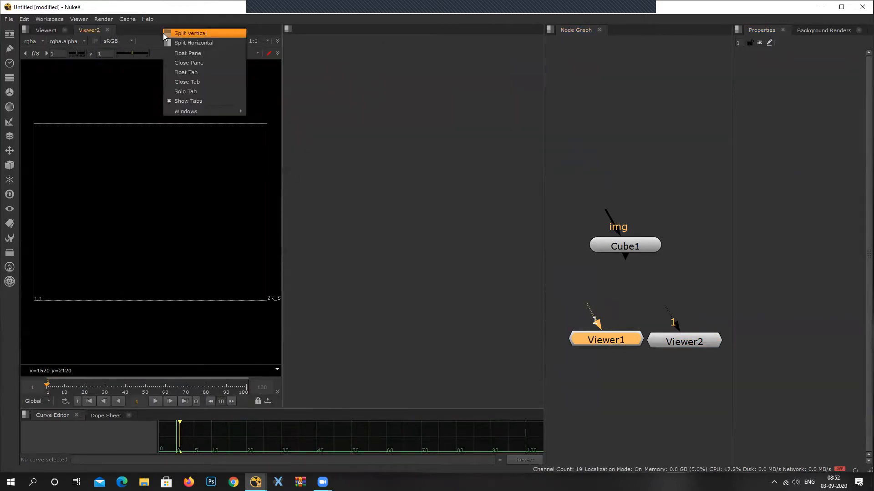
{"action": "left_click", "coordinate": [275, 2]}
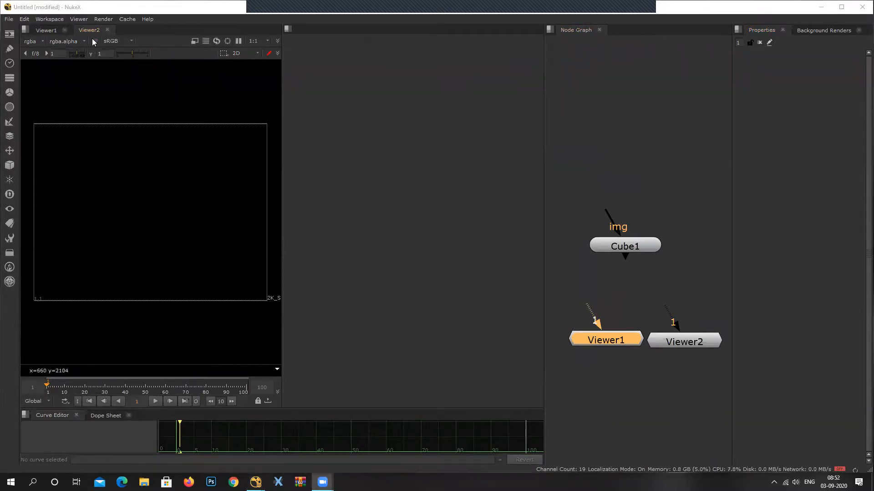
{"action": "left_click_drag", "start_coordinate": [84, 29], "coordinate": [336, 249]}
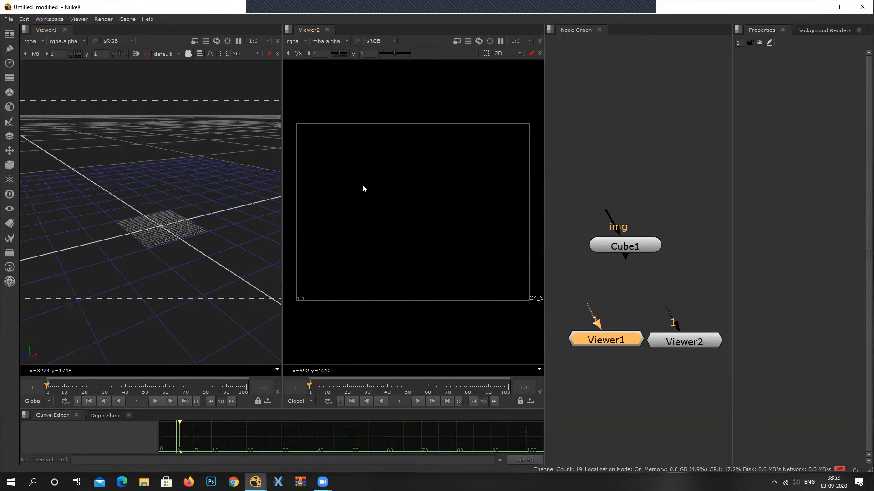
Toggle both viewers between 2D and 3D, ending with Viewer1 in 3D and Viewer2 in 2D.
{"action": "left_click", "coordinate": [125, 205]}
{"action": "key", "text": "Tab"}
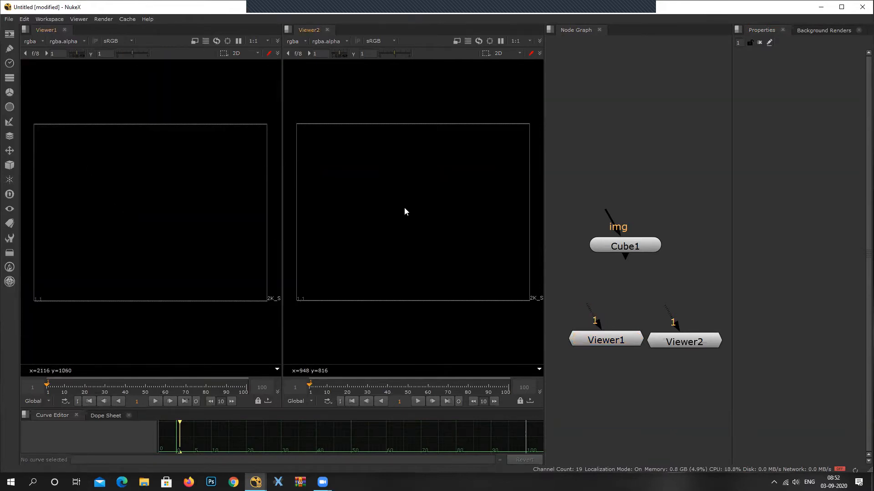
{"action": "key", "text": "Tab"}
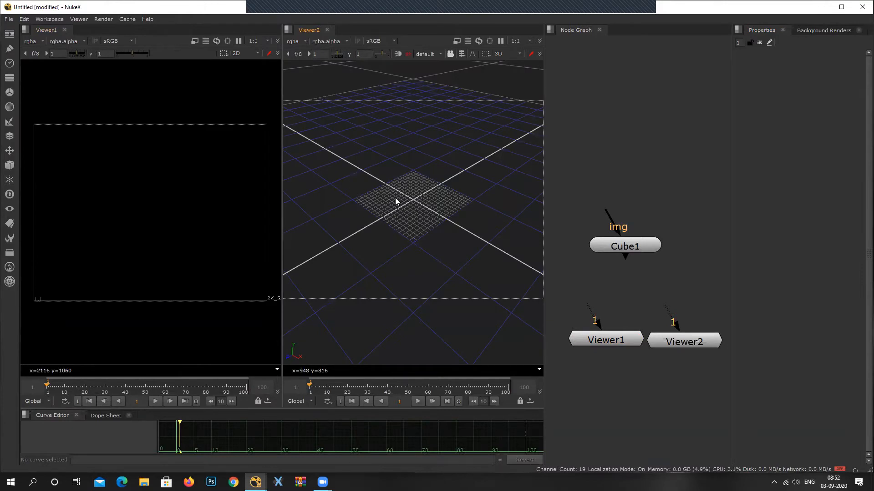
{"action": "key", "text": "Tab"}
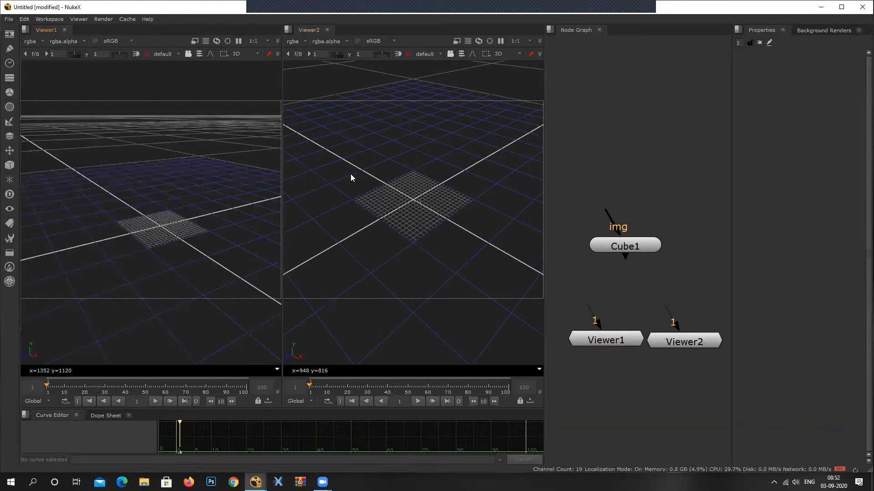
{"action": "key", "text": "Tab"}
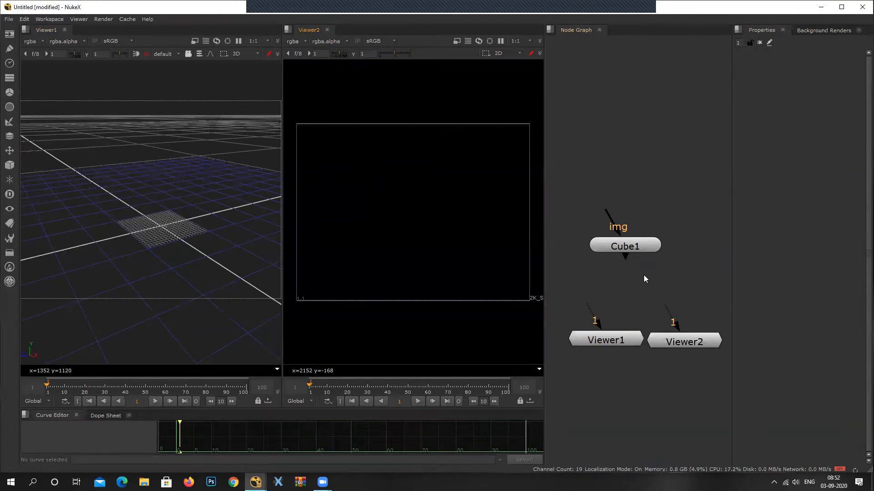
Raise the Cube node and connect both Viewer1 and Viewer2 to its output.
{"action": "middle_click_drag", "start_coordinate": [643, 275], "coordinate": [651, 250]}
{"action": "left_click", "coordinate": [693, 319]}
{"action": "left_click_drag", "start_coordinate": [605, 298], "coordinate": [640, 227]}
{"action": "left_click_drag", "start_coordinate": [680, 294], "coordinate": [640, 200]}
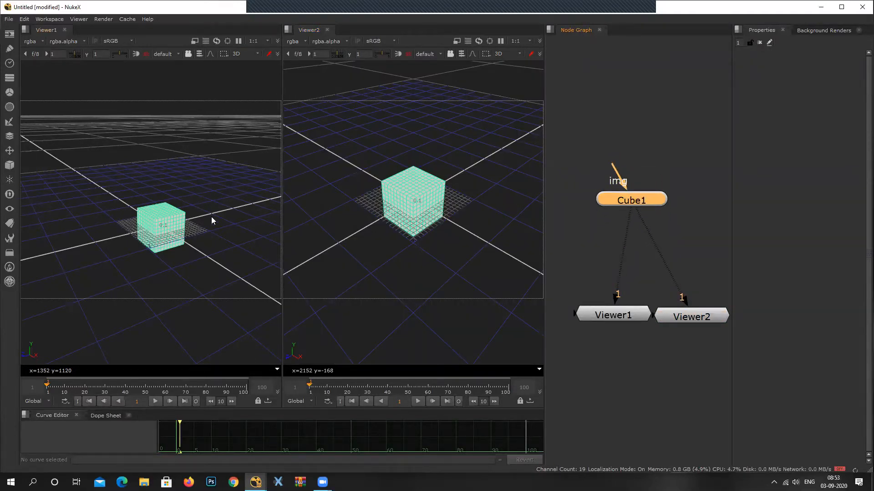
Inspect the cube in Viewer2's 3D view and switch that viewer back to 2D.
{"action": "left_click", "coordinate": [471, 197]}
{"action": "mouse_move", "coordinate": [471, 193]}
{"action": "middle_mouse_down"}
{"action": "mouse_move", "coordinate": [477, 214]}
{"action": "mouse_move", "coordinate": [479, 206]}
{"action": "middle_mouse_up"}
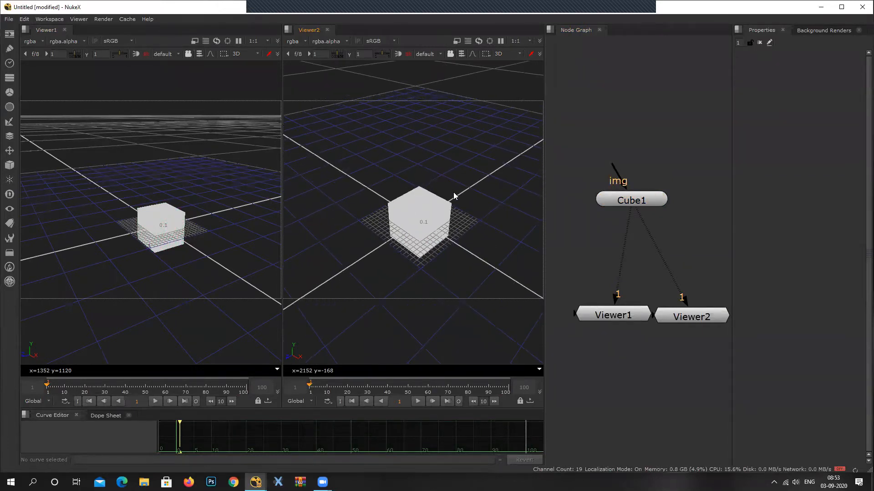
{"action": "key", "text": "Caps_Lock"}
{"action": "key", "text": "Caps_Lock"}
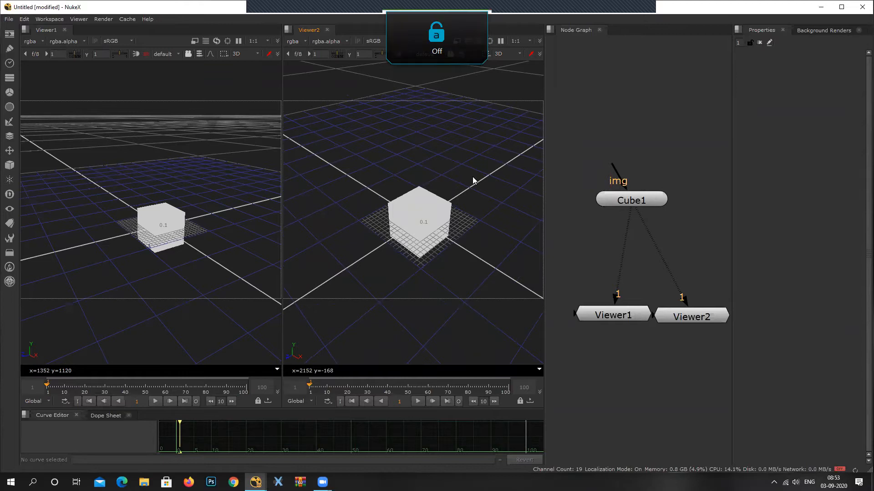
{"action": "key", "text": "Tab"}
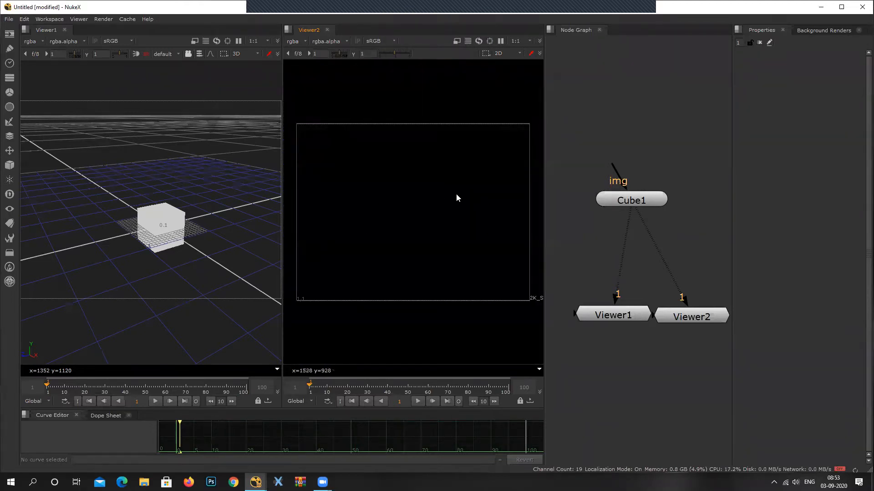
Move the Cube node higher and spread the two Viewer nodes apart beneath it.
{"action": "left_click_drag", "start_coordinate": [641, 206], "coordinate": [649, 150]}
{"action": "left_click_drag", "start_coordinate": [610, 317], "coordinate": [592, 317]}
{"action": "left_click_drag", "start_coordinate": [667, 320], "coordinate": [682, 322]}
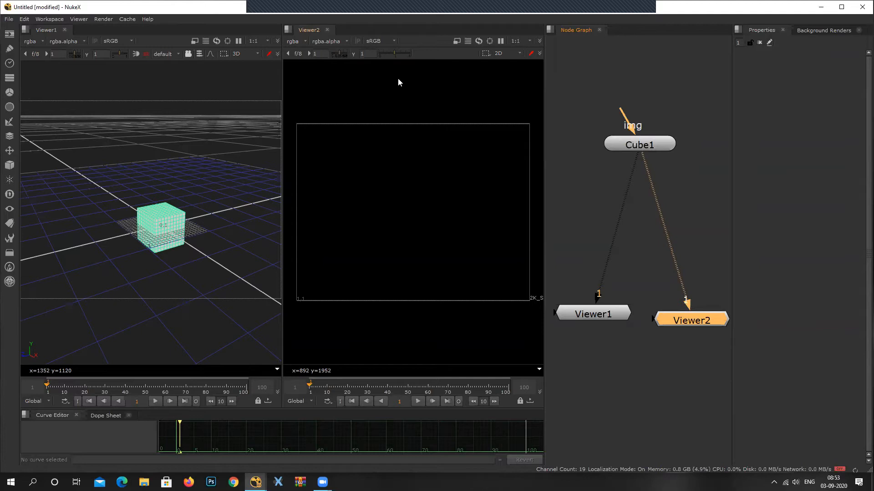
{"action": "middle_click_drag", "start_coordinate": [650, 181], "coordinate": [658, 142]}
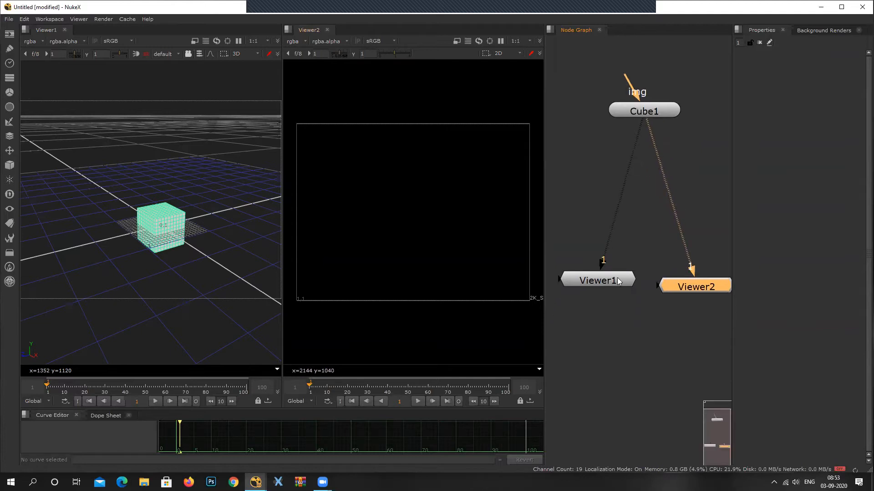
{"action": "left_click_drag", "start_coordinate": [618, 282], "coordinate": [616, 284]}
{"action": "middle_click_drag", "start_coordinate": [700, 289], "coordinate": [691, 320]}
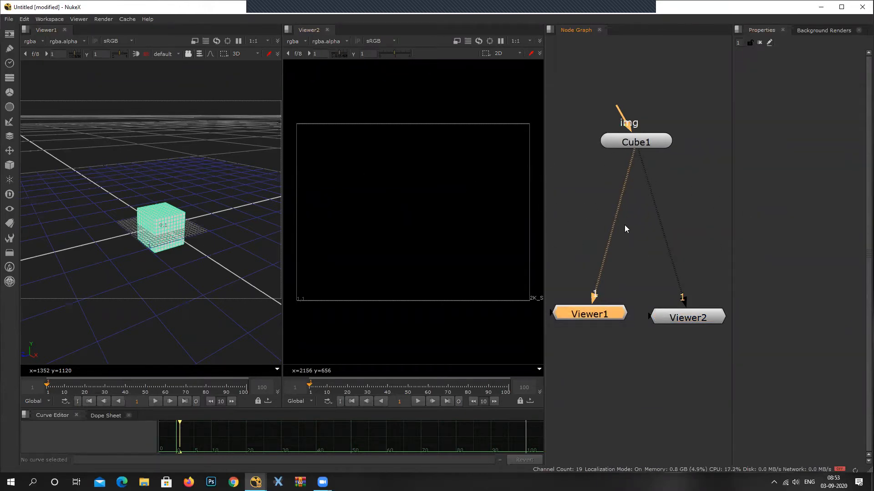
Add a ScanlineRender node beside the connections between the Cube and the Viewers.
{"action": "left_click", "coordinate": [676, 199]}
{"action": "key", "text": "Tab"}
{"action": "type", "text": "sca"}
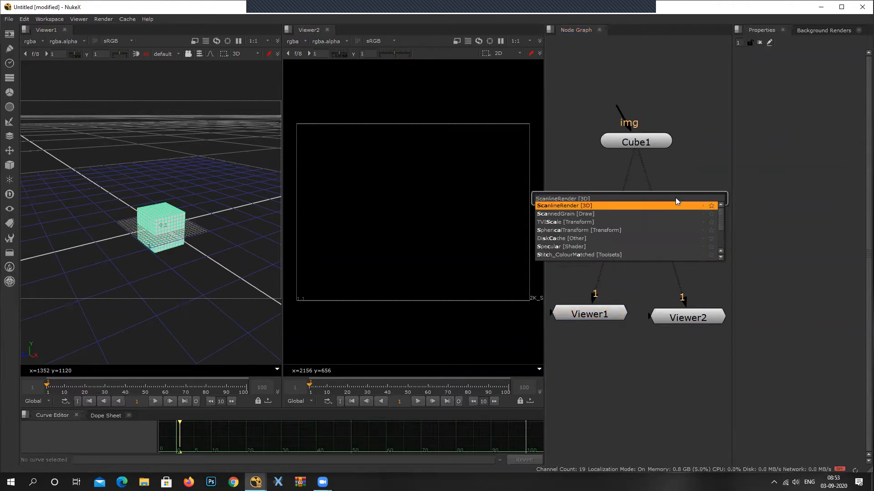
{"action": "key", "text": "Return"}
{"action": "left_click_drag", "start_coordinate": [676, 198], "coordinate": [734, 199]}
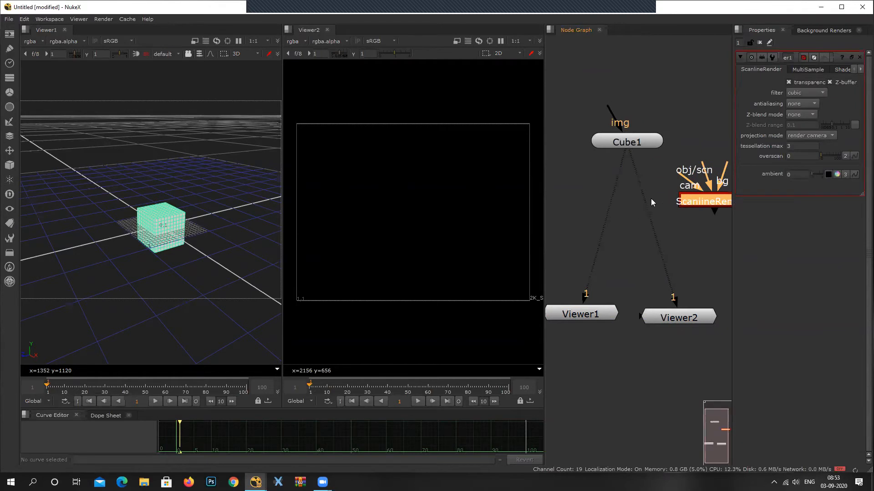
Detach both Viewers from the Cube and place ScanlineRender between them, with the Cube raised above it.
{"action": "middle_click_drag", "start_coordinate": [710, 204], "coordinate": [671, 223]}
{"action": "scroll", "coordinate": [662, 207], "scroll_direction": "up", "scroll_amount": 2}
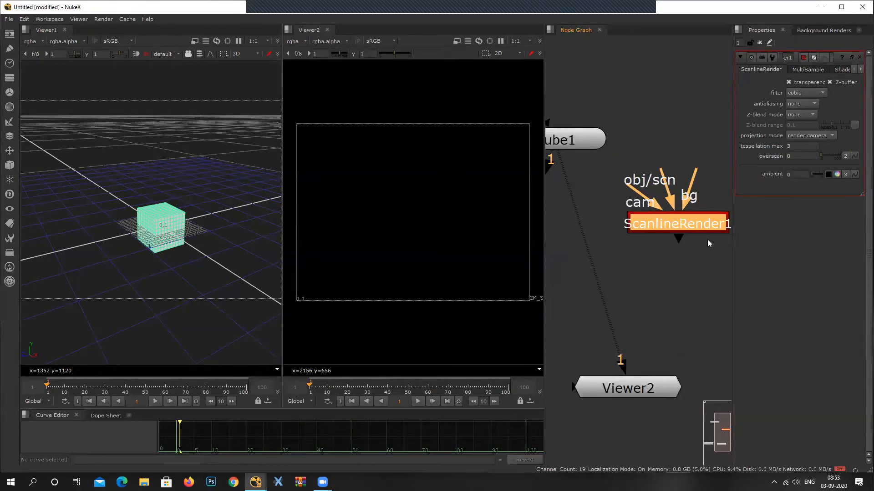
{"action": "scroll", "coordinate": [707, 240], "scroll_direction": "down", "scroll_amount": 4}
{"action": "left_click_drag", "start_coordinate": [597, 207], "coordinate": [615, 259]}
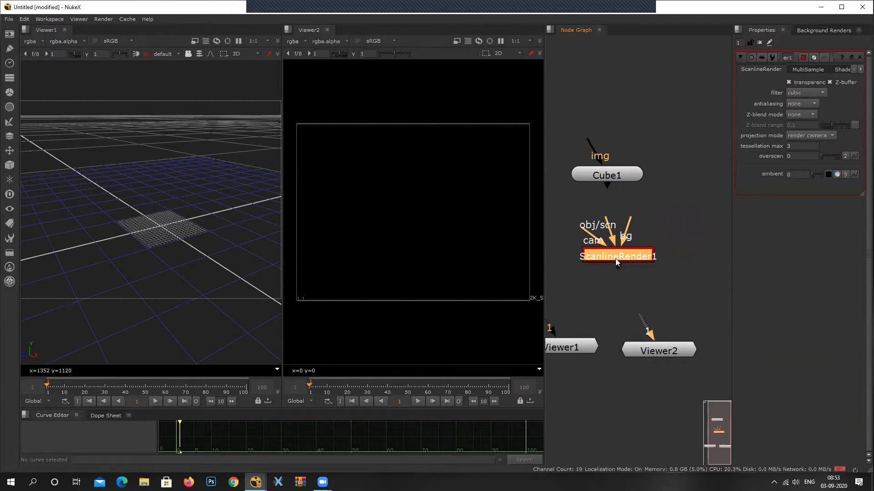
{"action": "middle_click_drag", "start_coordinate": [616, 258], "coordinate": [635, 272]}
{"action": "left_click_drag", "start_coordinate": [628, 192], "coordinate": [641, 150]}
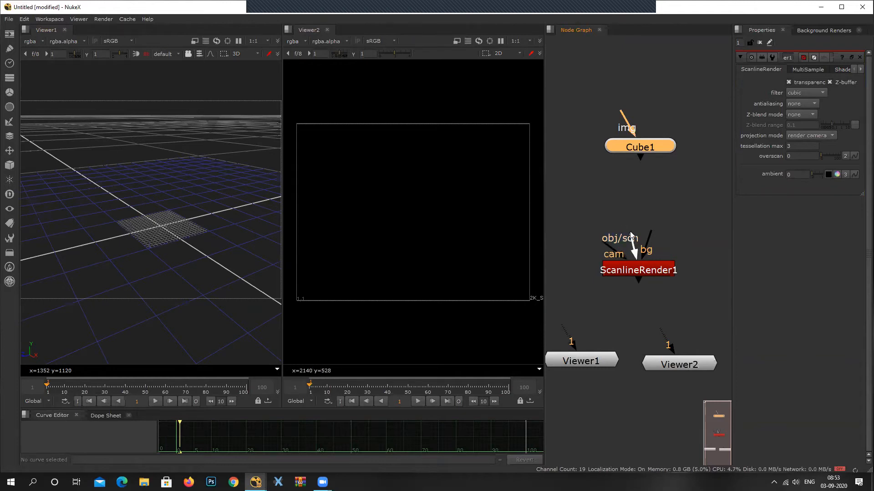
Add a Camera node beside ScanlineRender and connect it to the cam input.
{"action": "left_click_drag", "start_coordinate": [604, 243], "coordinate": [554, 270]}
{"action": "left_click", "coordinate": [592, 203]}
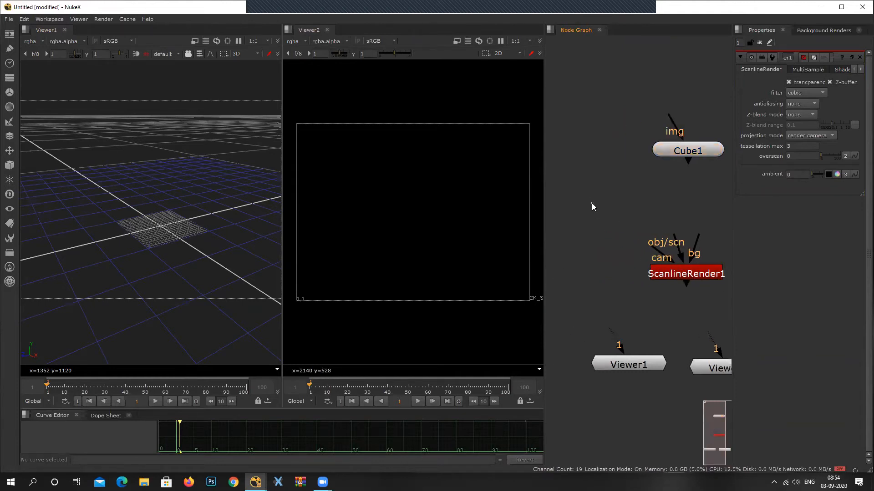
{"action": "key", "text": "Tab"}
{"action": "type", "text": "camera"}
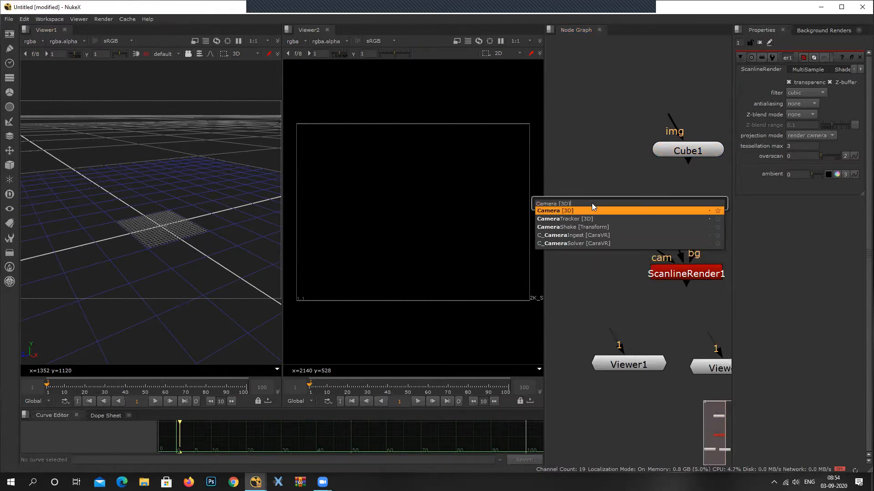
{"action": "key", "text": "Return"}
{"action": "left_click_drag", "start_coordinate": [615, 208], "coordinate": [568, 275]}
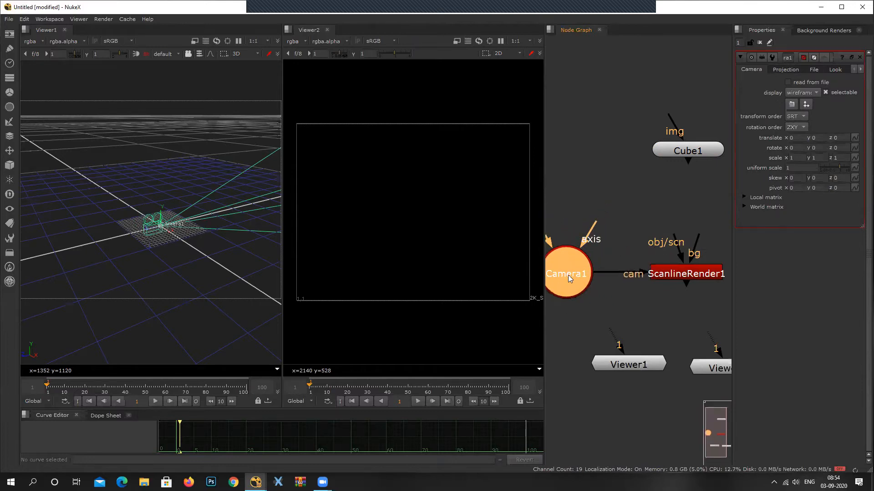
Connect ScanlineRender's obj/scn input to the Cube and attach both Viewer nodes to ScanlineRender's output.
{"action": "middle_click_drag", "start_coordinate": [689, 282], "coordinate": [659, 299]}
{"action": "left_click_drag", "start_coordinate": [647, 260], "coordinate": [655, 170]}
{"action": "scroll", "coordinate": [691, 274], "scroll_direction": "down", "scroll_amount": 2}
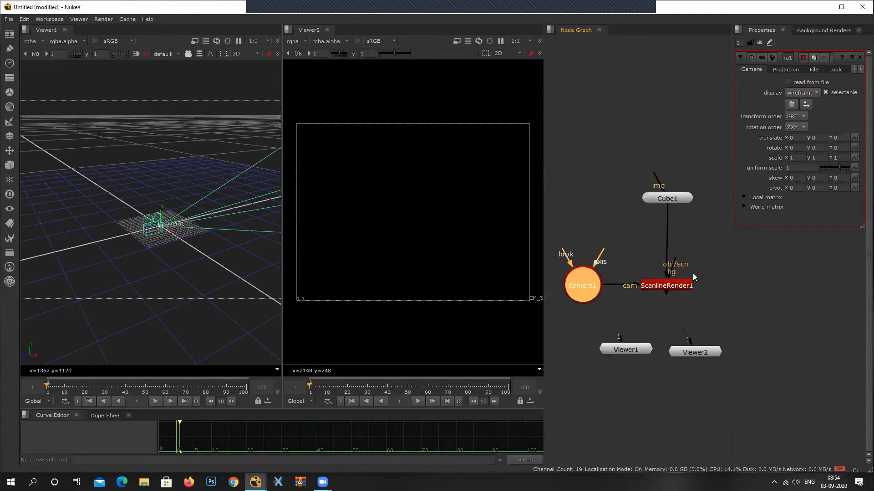
{"action": "middle_click_drag", "start_coordinate": [693, 273], "coordinate": [631, 275]}
{"action": "left_click_drag", "start_coordinate": [614, 268], "coordinate": [675, 279]}
{"action": "middle_click_drag", "start_coordinate": [661, 302], "coordinate": [724, 299]}
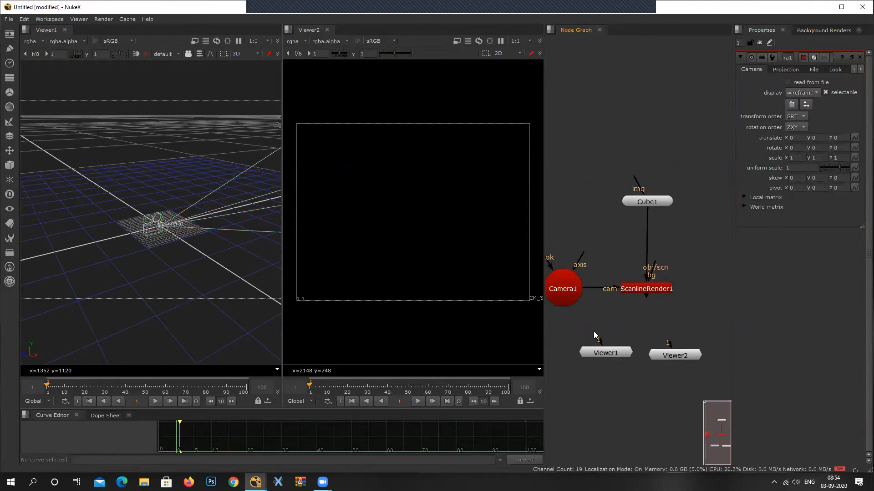
{"action": "left_click_drag", "start_coordinate": [593, 335], "coordinate": [655, 287]}
{"action": "left_click_drag", "start_coordinate": [666, 336], "coordinate": [648, 290]}
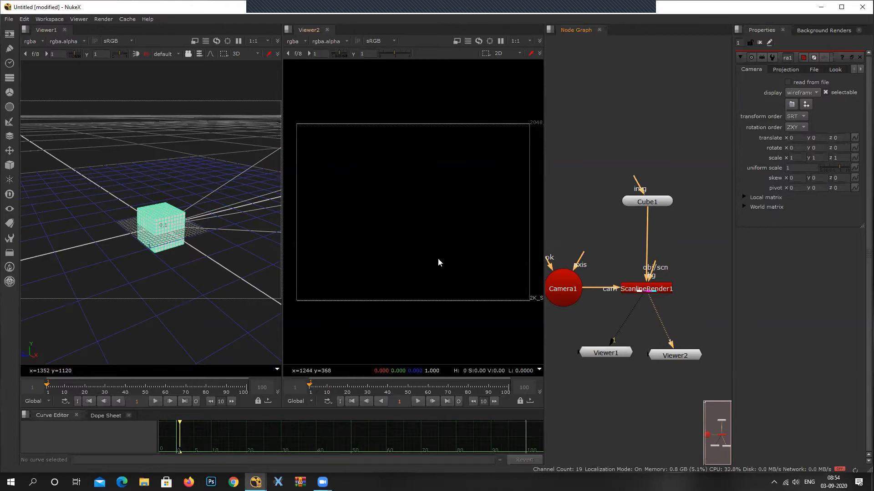
Move the camera out of the cube along Z to about 1.91 in Viewer1's 3D view.
{"action": "scroll", "coordinate": [196, 225], "scroll_direction": "up", "scroll_amount": 5}
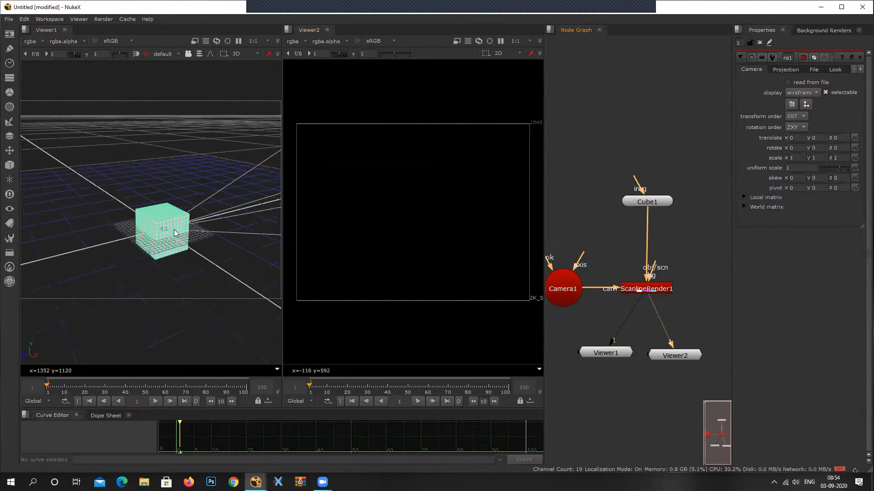
{"action": "middle_click_drag", "start_coordinate": [142, 207], "coordinate": [137, 208]}
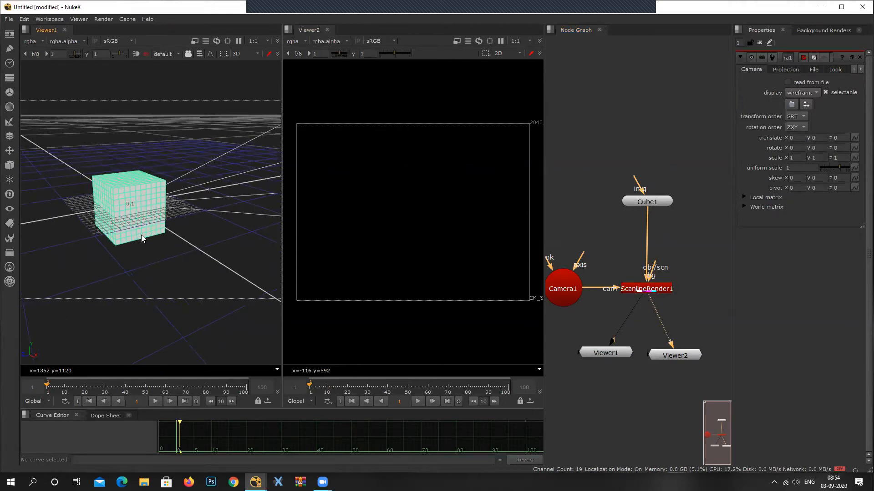
{"action": "left_click", "coordinate": [122, 209]}
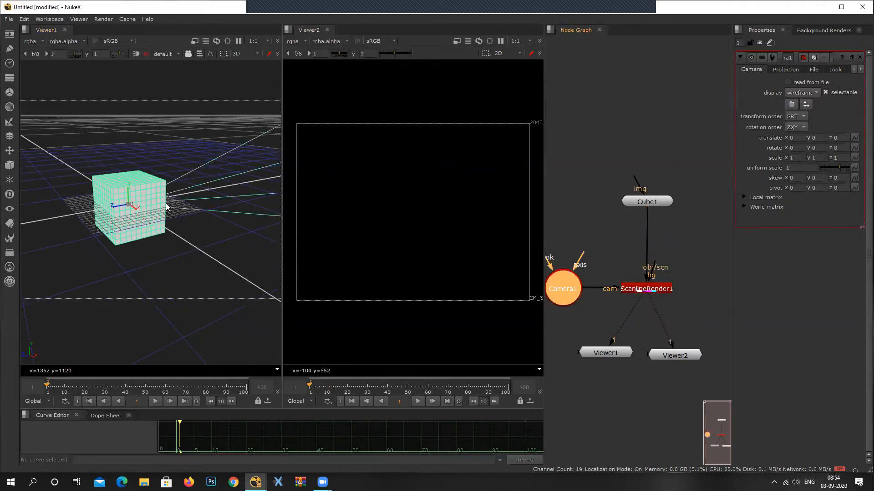
{"action": "left_click_drag", "start_coordinate": [119, 209], "coordinate": [4, 237]}
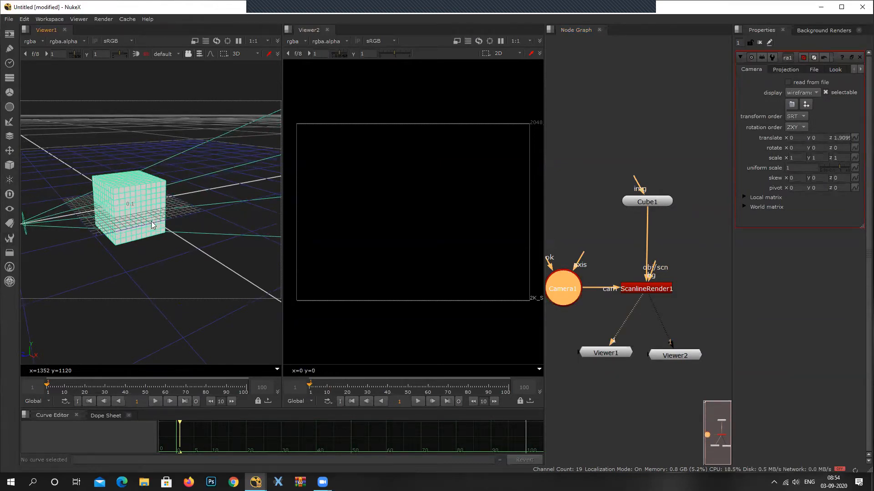
{"action": "scroll", "coordinate": [152, 221], "scroll_direction": "down", "scroll_amount": 3}
{"action": "left_click_drag", "start_coordinate": [143, 253], "coordinate": [175, 276]}
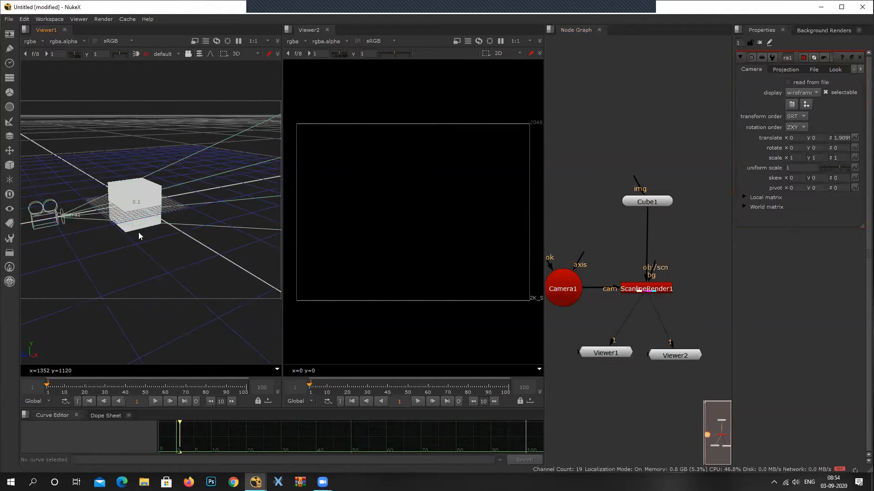
Move Viewer1 slightly away from Viewer2 and raise the Cube node a little in the node graph.
{"action": "left_click_drag", "start_coordinate": [610, 354], "coordinate": [601, 361]}
{"action": "left_click", "coordinate": [678, 357]}
{"action": "left_click_drag", "start_coordinate": [636, 205], "coordinate": [635, 193]}
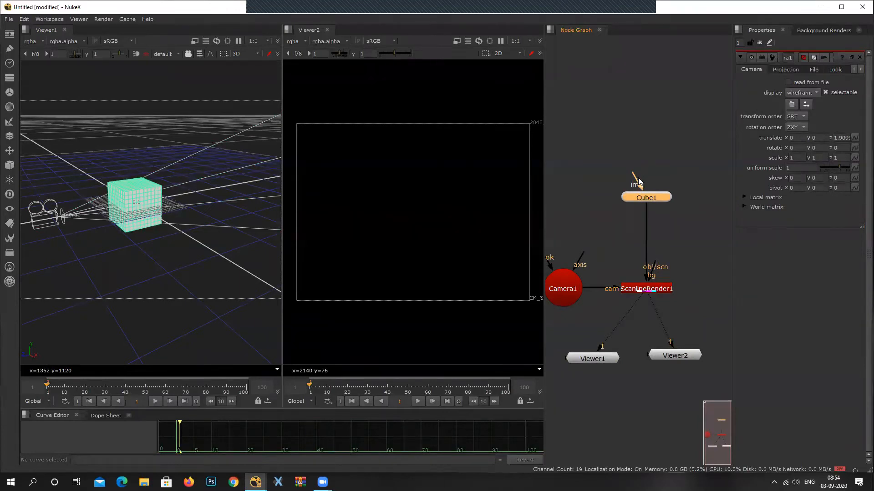
Add a CheckerBoard node above the Cube, feed it into the img input and align the two nodes.
{"action": "left_click", "coordinate": [650, 128]}
{"action": "left_click", "coordinate": [6, 32]}
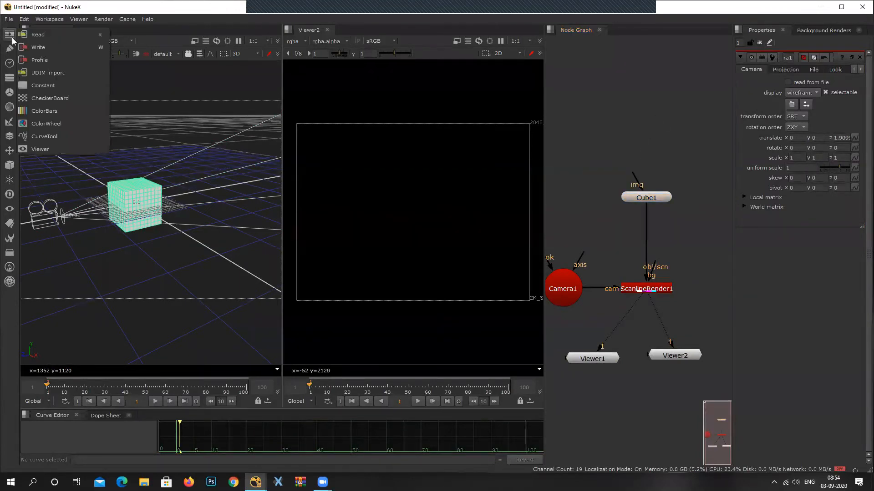
{"action": "left_click", "coordinate": [54, 100]}
{"action": "left_click_drag", "start_coordinate": [653, 123], "coordinate": [644, 140]}
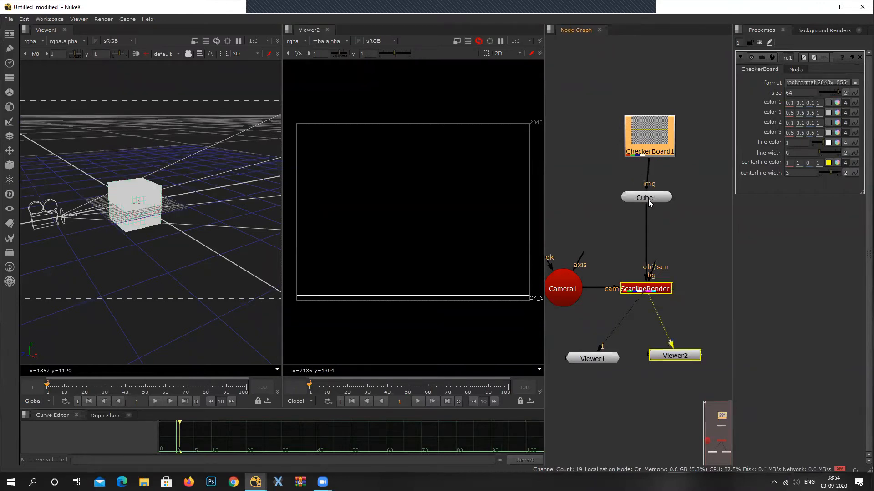
{"action": "left_click_drag", "start_coordinate": [648, 200], "coordinate": [651, 199]}
{"action": "left_click_drag", "start_coordinate": [651, 165], "coordinate": [641, 148]}
Pull the camera back from the textured cube to about X -0.36, Y -0.33, Z 3.15.
{"action": "scroll", "coordinate": [137, 209], "scroll_direction": "down", "scroll_amount": 1}
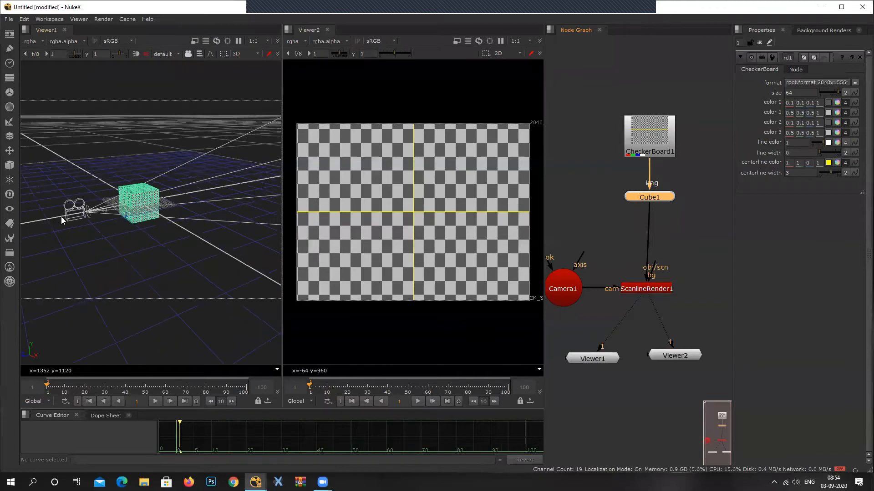
{"action": "left_click", "coordinate": [552, 296]}
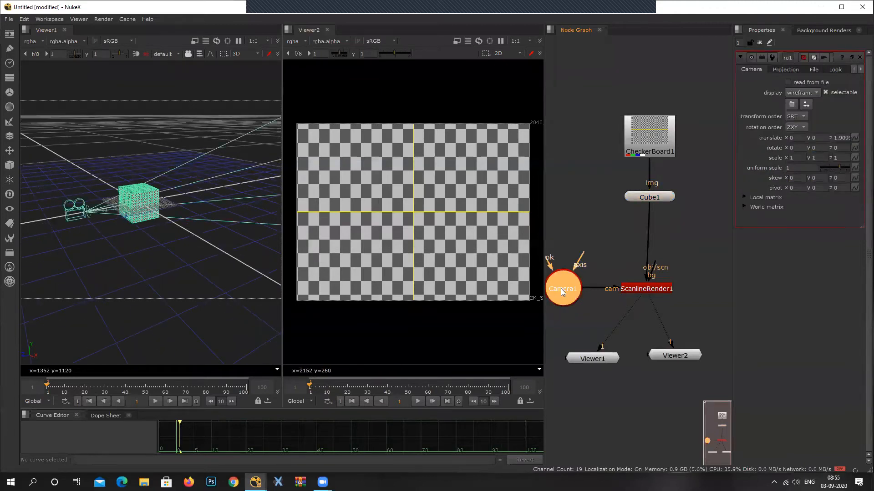
{"action": "left_click_drag", "start_coordinate": [87, 212], "coordinate": [59, 220]}
{"action": "middle_click_drag", "start_coordinate": [116, 221], "coordinate": [138, 222]}
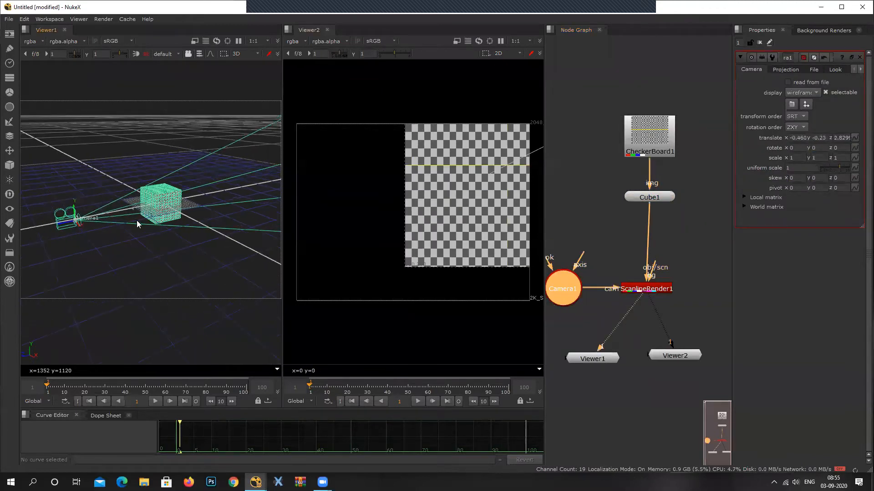
{"action": "scroll", "coordinate": [436, 202], "scroll_direction": "down", "scroll_amount": 2}
{"action": "mouse_move", "coordinate": [66, 222]}
{"action": "left_mouse_down"}
{"action": "mouse_move", "coordinate": [53, 225]}
{"action": "mouse_move", "coordinate": [78, 228]}
{"action": "left_mouse_up"}
{"action": "scroll", "coordinate": [83, 235], "scroll_direction": "down", "scroll_amount": 1}
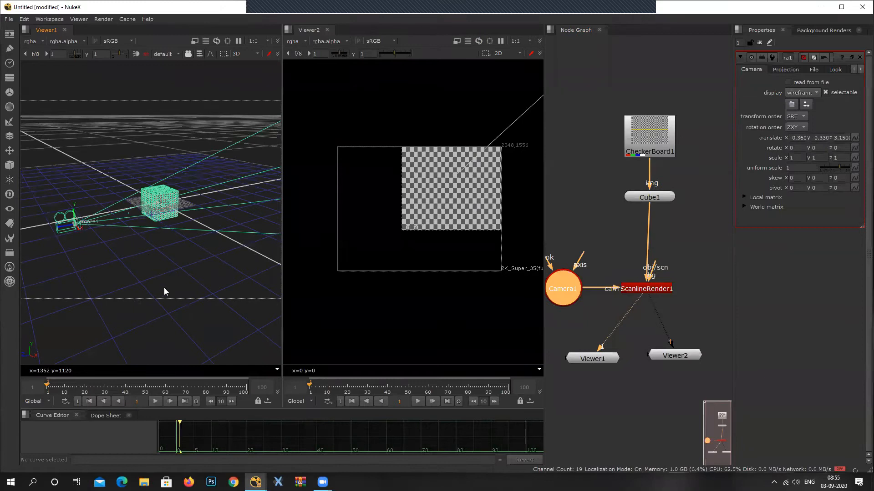
Center the camera on the cube and pull it farther back, to about X -0.04, Y -0.04, Z 4.07.
{"action": "left_click_drag", "start_coordinate": [156, 284], "coordinate": [359, 320], "text": "ctrl"}
{"action": "left_click_drag", "start_coordinate": [235, 299], "coordinate": [201, 286], "text": "ctrl"}
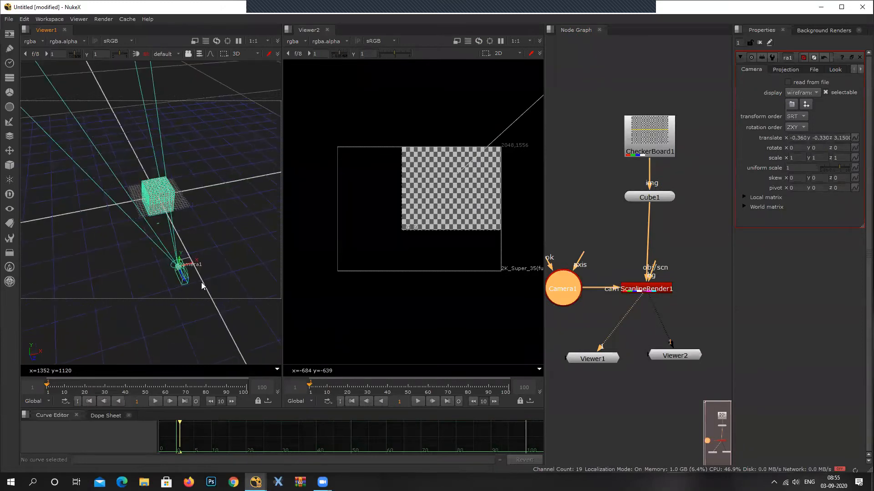
{"action": "left_click_drag", "start_coordinate": [225, 249], "coordinate": [186, 268], "text": "ctrl"}
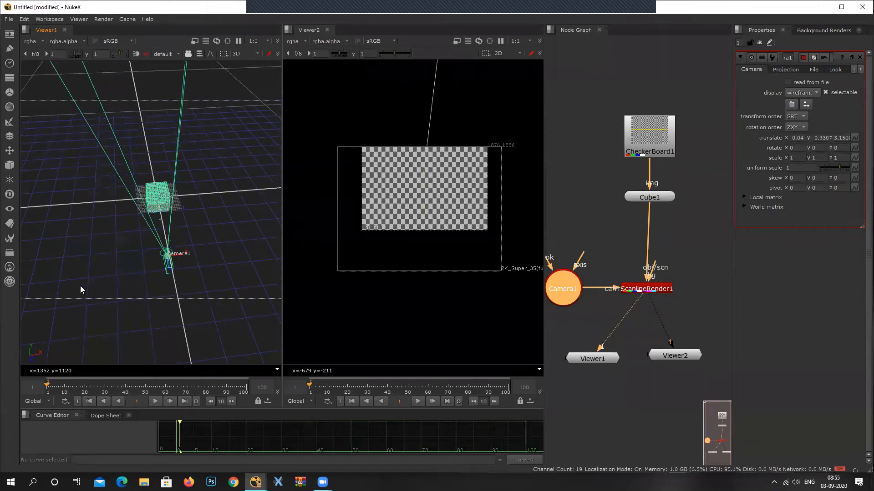
{"action": "left_click_drag", "start_coordinate": [85, 288], "coordinate": [213, 233], "text": "ctrl"}
{"action": "left_click_drag", "start_coordinate": [166, 275], "coordinate": [244, 205], "text": "ctrl"}
{"action": "middle_click_drag", "start_coordinate": [249, 209], "coordinate": [221, 214]}
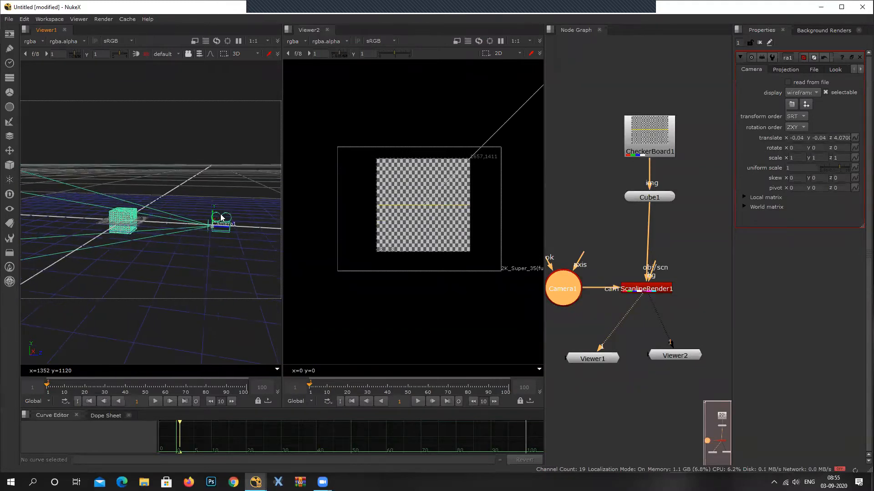
Examine the camera and textured cube from several angles in Viewer1, briefly comparing with the render in a wipe.
{"action": "left_click_drag", "start_coordinate": [231, 235], "coordinate": [54, 302], "text": "ctrl"}
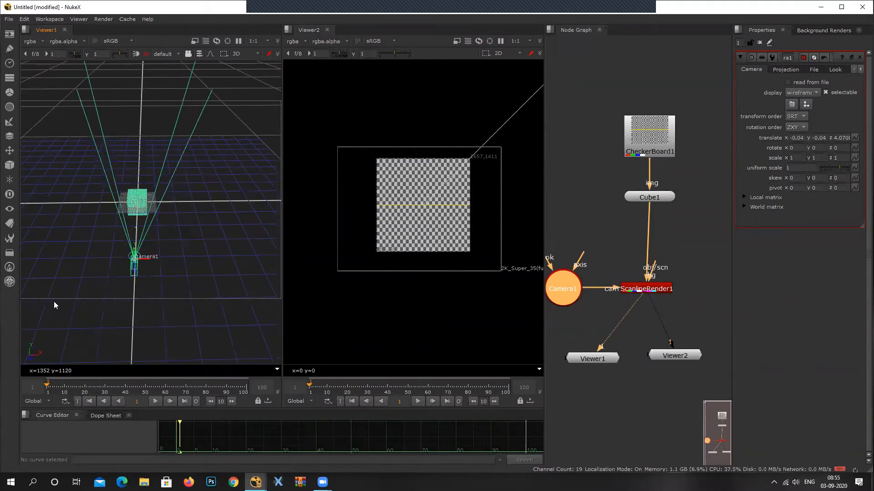
{"action": "left_click", "coordinate": [216, 206]}
{"action": "scroll", "coordinate": [128, 209], "scroll_direction": "up", "scroll_amount": 4}
{"action": "left_click_drag", "start_coordinate": [131, 243], "coordinate": [163, 225]}
{"action": "left_click", "coordinate": [200, 246]}
{"action": "left_click_drag", "start_coordinate": [179, 291], "coordinate": [276, 237], "text": "ctrl"}
{"action": "left_click", "coordinate": [100, 233]}
{"action": "scroll", "coordinate": [128, 254], "scroll_direction": "down", "scroll_amount": 2}
{"action": "left_click_drag", "start_coordinate": [129, 257], "coordinate": [237, 319], "text": "ctrl"}
{"action": "key", "text": "w"}
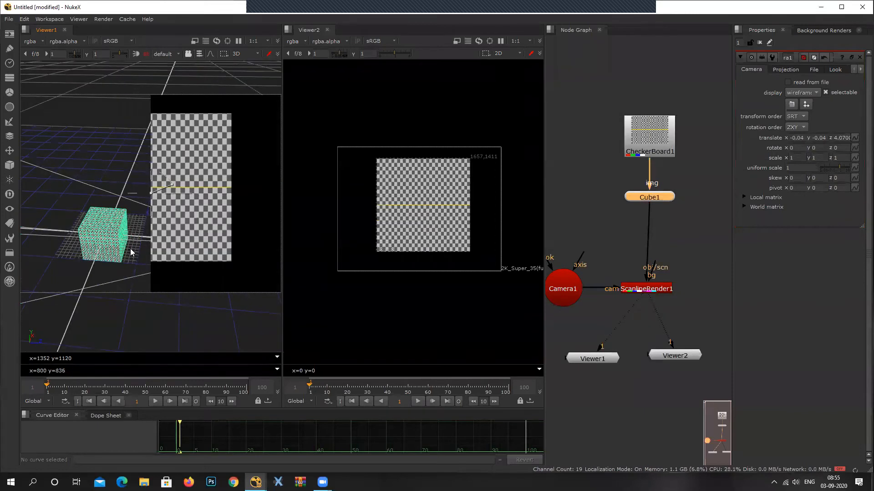
{"action": "key", "text": "w"}
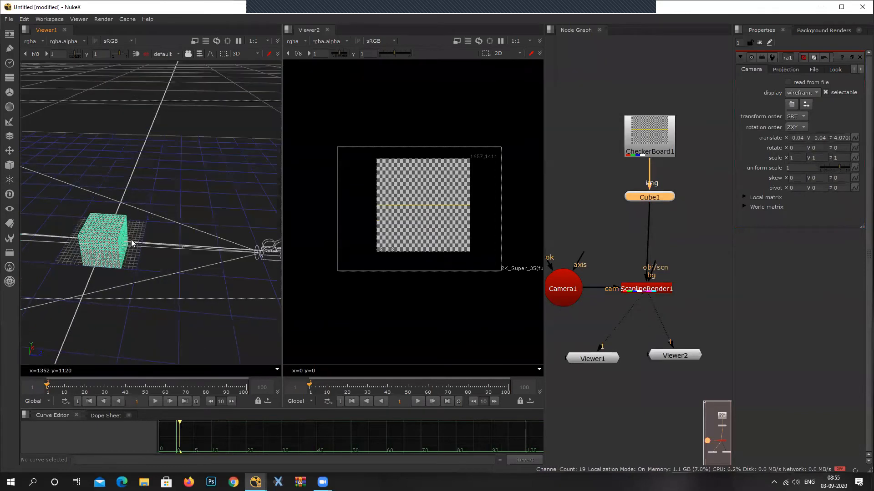
Open the Cube's properties at a wider panel size and rotate the cube about Y until a second side shows in the render.
{"action": "double_click", "coordinate": [657, 200]}
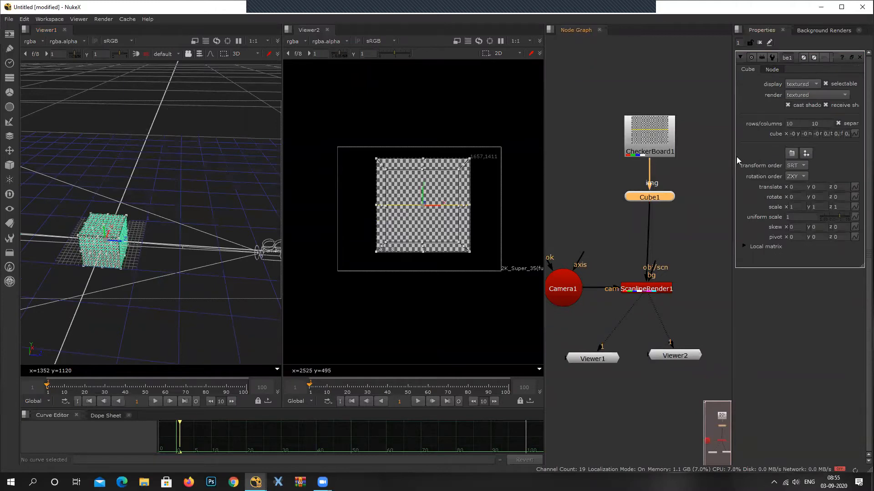
{"action": "left_click_drag", "start_coordinate": [731, 157], "coordinate": [707, 175]}
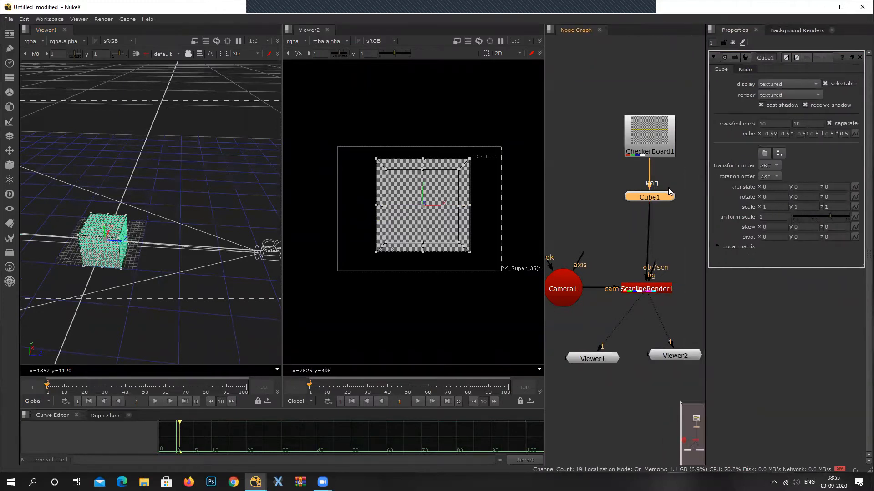
{"action": "middle_click_drag", "start_coordinate": [669, 188], "coordinate": [645, 192]}
{"action": "left_click", "coordinate": [804, 197]}
{"action": "key", "text": "Up"}
{"action": "key", "text": "Up"}
{"action": "key", "text": "Up"}
{"action": "key", "text": "Up"}
{"action": "key", "text": "Up"}
{"action": "key", "text": "Up"}
{"action": "key", "text": "Up"}
{"action": "key", "text": "Up"}
{"action": "key", "text": "Up"}
{"action": "key", "text": "Up"}
{"action": "key", "text": "Up"}
{"action": "key", "text": "Up"}
{"action": "key", "text": "Up"}
{"action": "key", "text": "Up"}
{"action": "key", "text": "Up"}
{"action": "key", "text": "Up"}
{"action": "key", "text": "Up"}
{"action": "key", "text": "Up"}
{"action": "key", "text": "Up"}
{"action": "key", "text": "Up"}
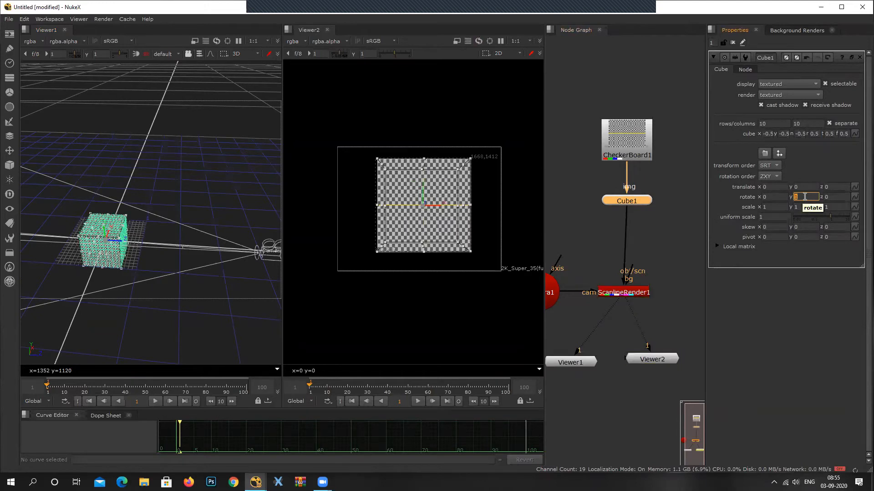
{"action": "key", "text": "Up"}
{"action": "key", "text": "Up"}
{"action": "key", "text": "Up"}
{"action": "key", "text": "Up"}
{"action": "key", "text": "Up"}
{"action": "key", "text": "Up"}
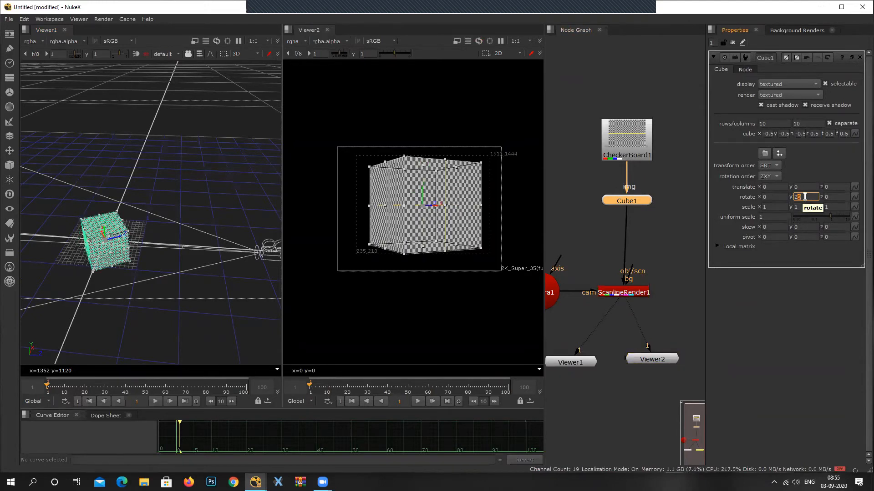
Pull the camera farther back along Z to about 6.52 so the rotated cube appears smaller in the render.
{"action": "scroll", "coordinate": [106, 227], "scroll_direction": "down", "scroll_amount": 2}
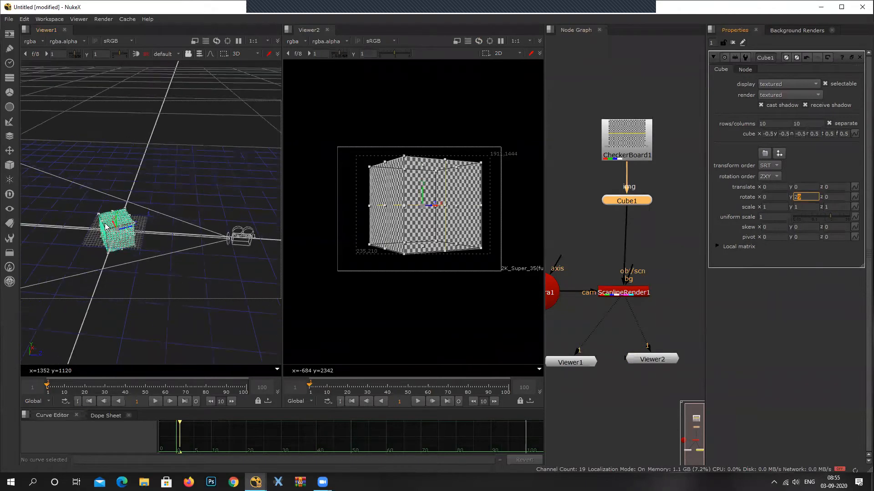
{"action": "scroll", "coordinate": [610, 255], "scroll_direction": "down", "scroll_amount": 3}
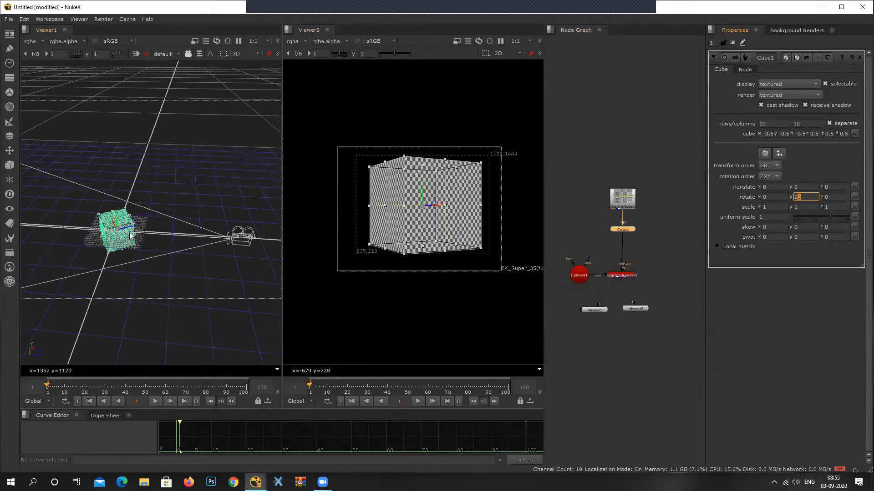
{"action": "left_click", "coordinate": [250, 243]}
{"action": "left_click_drag", "start_coordinate": [242, 238], "coordinate": [315, 243]}
{"action": "scroll", "coordinate": [409, 196], "scroll_direction": "up", "scroll_amount": 2}
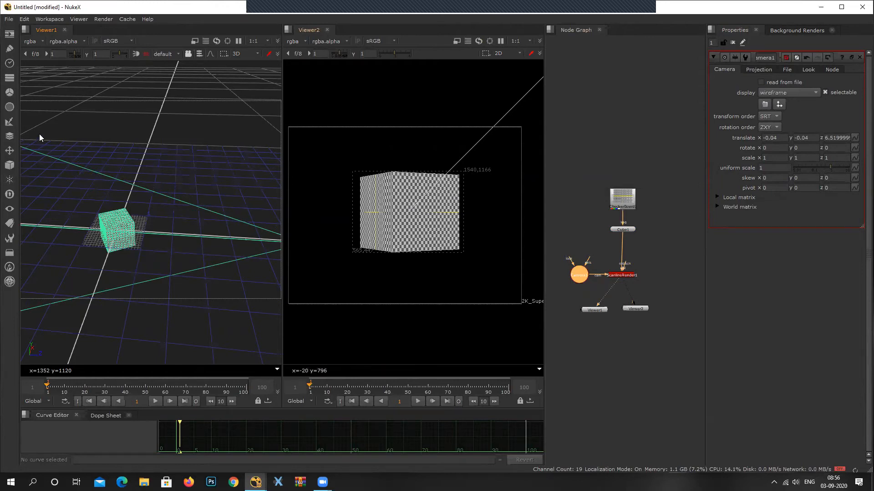
Add a Sphere geometry node and move the sphere beside the cube, to about X 0.8, Z -1.55.
{"action": "left_click", "coordinate": [9, 165]}
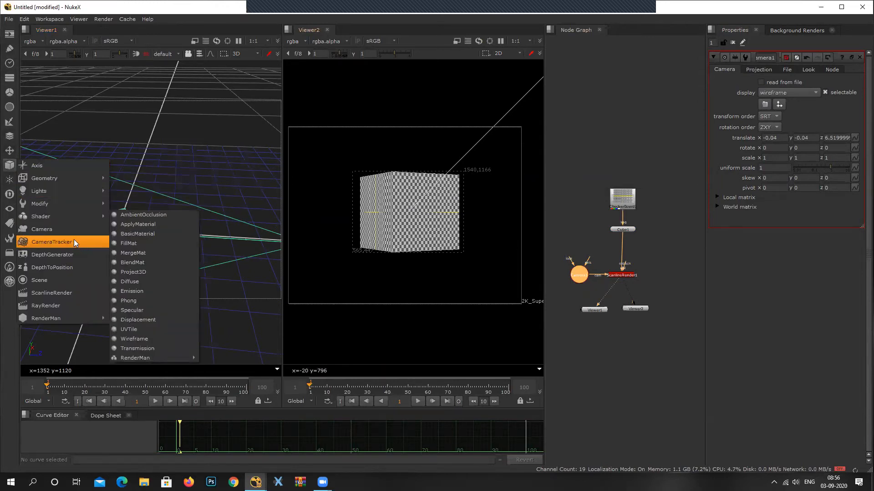
{"action": "mouse_move", "coordinate": [70, 177]}
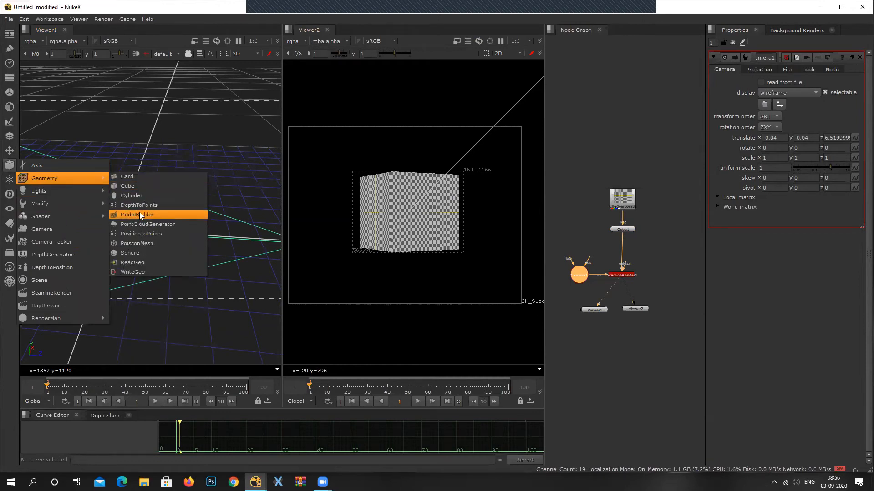
{"action": "left_click", "coordinate": [137, 253]}
{"action": "left_click_drag", "start_coordinate": [130, 234], "coordinate": [83, 235]}
{"action": "middle_click_drag", "start_coordinate": [160, 226], "coordinate": [150, 272]}
{"action": "left_click_drag", "start_coordinate": [75, 267], "coordinate": [83, 253]}
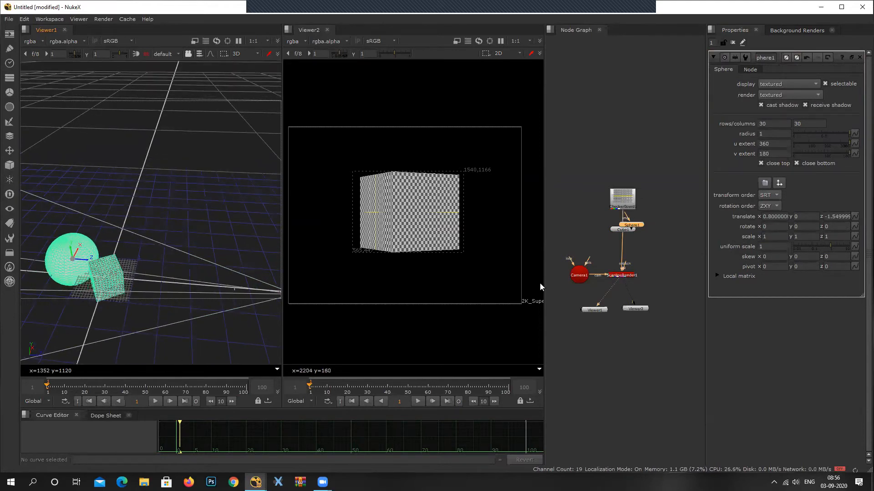
Move the Sphere node off the Cube to a free spot beside the CheckerBoard and Cube nodes.
{"action": "scroll", "coordinate": [640, 219], "scroll_direction": "up", "scroll_amount": 3}
{"action": "left_click_drag", "start_coordinate": [628, 233], "coordinate": [671, 211]}
{"action": "scroll", "coordinate": [658, 218], "scroll_direction": "down", "scroll_amount": 2}
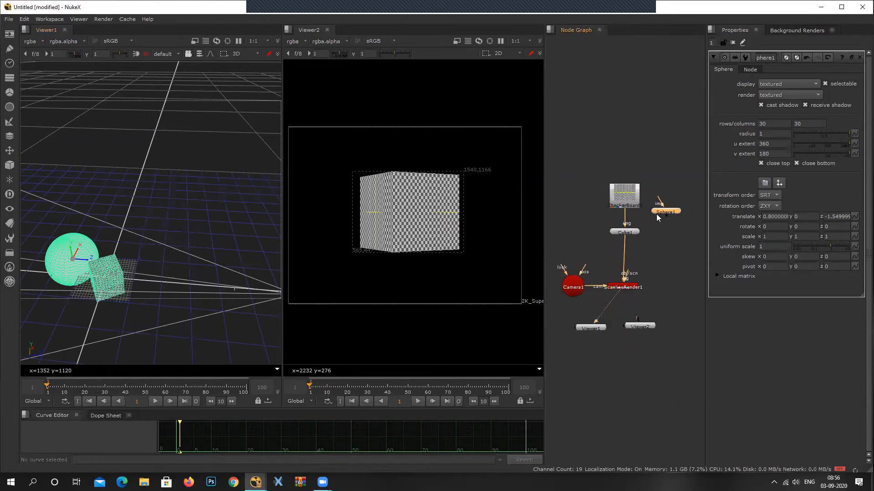
Move the Viewer1 and Viewer2 nodes farther below the ScanlineRender to open up the node layout.
{"action": "left_click_drag", "start_coordinate": [640, 326], "coordinate": [659, 337]}
{"action": "left_click_drag", "start_coordinate": [590, 328], "coordinate": [589, 353]}
{"action": "scroll", "coordinate": [675, 203], "scroll_direction": "up", "scroll_amount": 2}
{"action": "left_click_drag", "start_coordinate": [668, 216], "coordinate": [554, 265]}
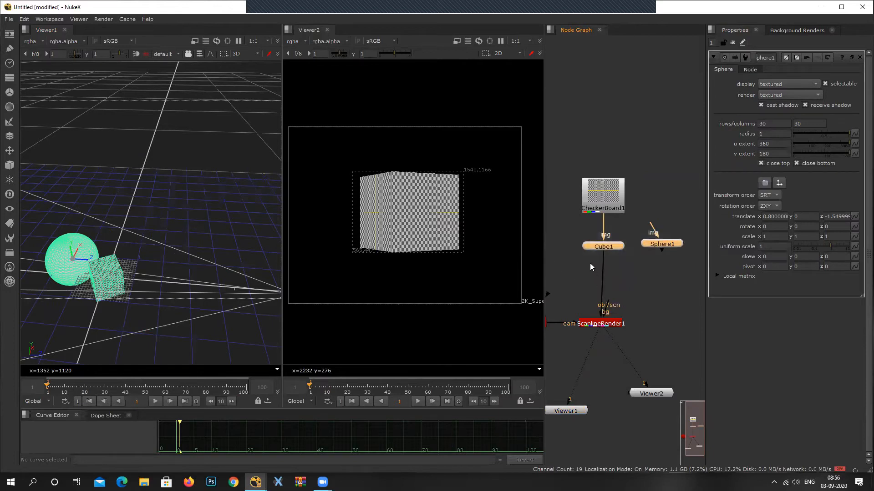
Feed the CheckerBoard into the Sphere's img input and connect the Sphere to the ScanlineRender's obj/scn input instead of the Cube.
{"action": "left_click_drag", "start_coordinate": [609, 260], "coordinate": [647, 254]}
{"action": "left_click_drag", "start_coordinate": [650, 222], "coordinate": [652, 174]}
{"action": "left_click_drag", "start_coordinate": [610, 198], "coordinate": [646, 175]}
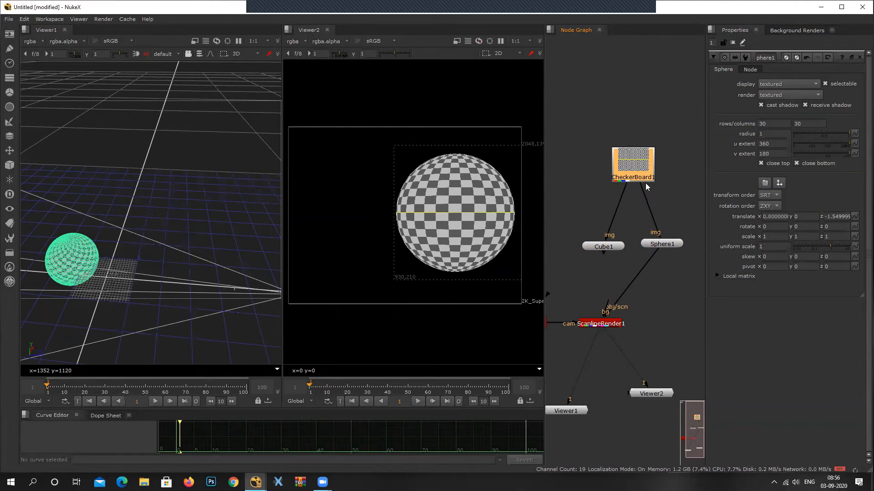
{"action": "left_click_drag", "start_coordinate": [652, 187], "coordinate": [635, 174]}
{"action": "left_click_drag", "start_coordinate": [656, 219], "coordinate": [636, 172]}
{"action": "left_click_drag", "start_coordinate": [640, 268], "coordinate": [656, 244]}
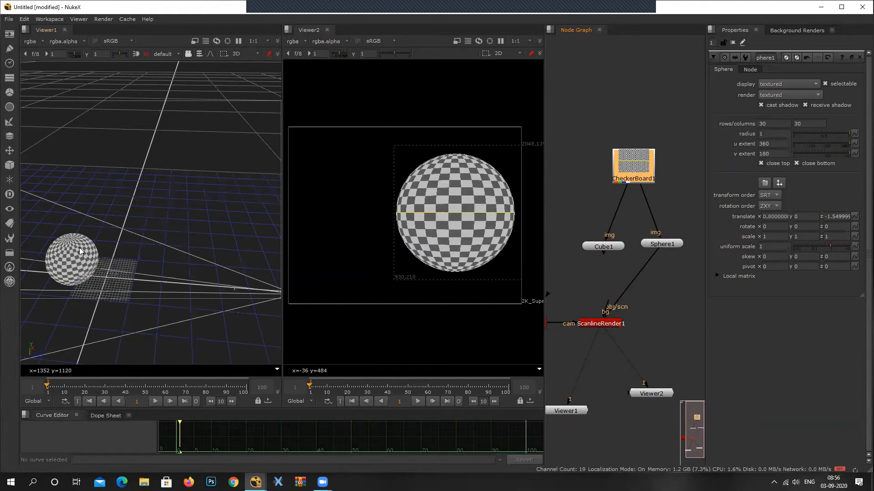
Disconnect the Sphere from the ScanlineRender, try a Merge node for combining Cube and Sphere, and delete the Merge.
{"action": "middle_click_drag", "start_coordinate": [652, 271], "coordinate": [648, 238]}
{"action": "key", "text": "m"}
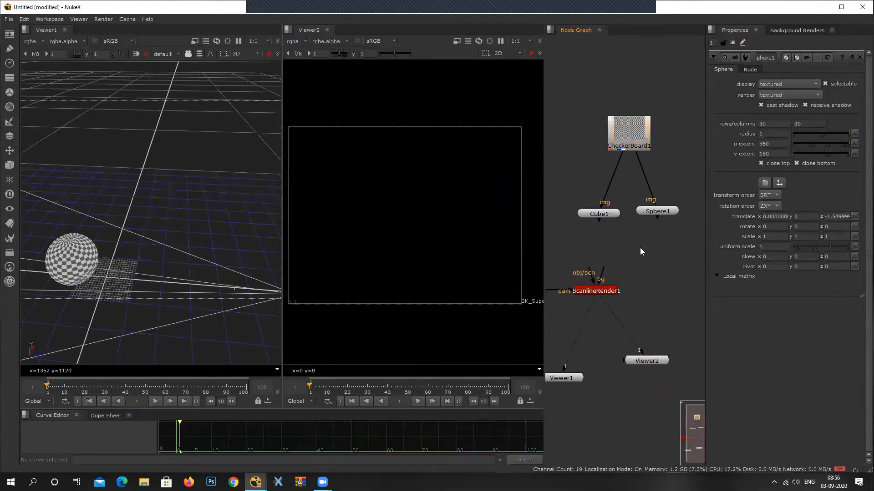
{"action": "left_click_drag", "start_coordinate": [647, 247], "coordinate": [577, 216]}
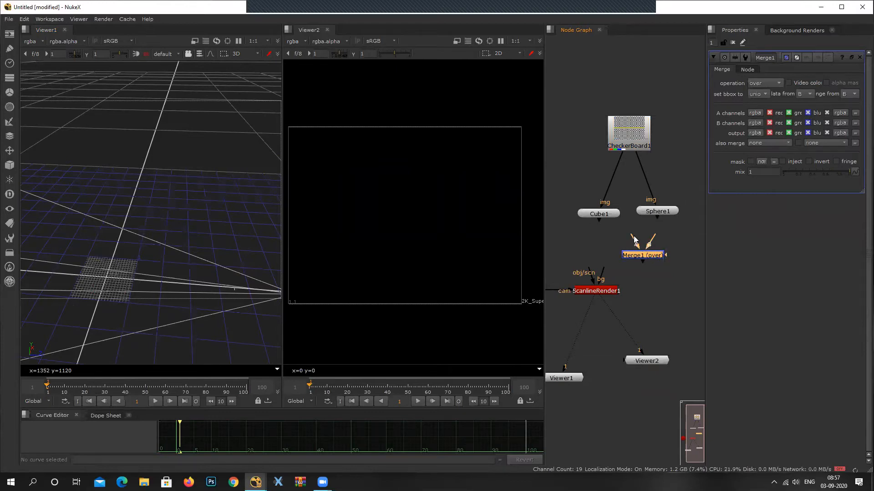
{"action": "left_click_drag", "start_coordinate": [686, 235], "coordinate": [603, 263]}
{"action": "left_click_drag", "start_coordinate": [563, 192], "coordinate": [688, 213]}
{"action": "left_click", "coordinate": [657, 257]}
{"action": "key", "text": "Delete"}
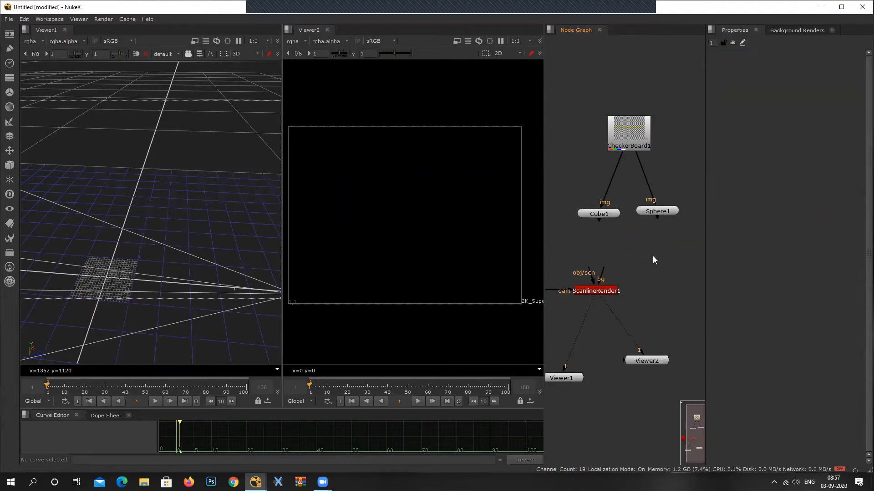
Add a Scene node below the Cube and Sphere nodes.
{"action": "key", "text": "Tab"}
{"action": "type", "text": "sce"}
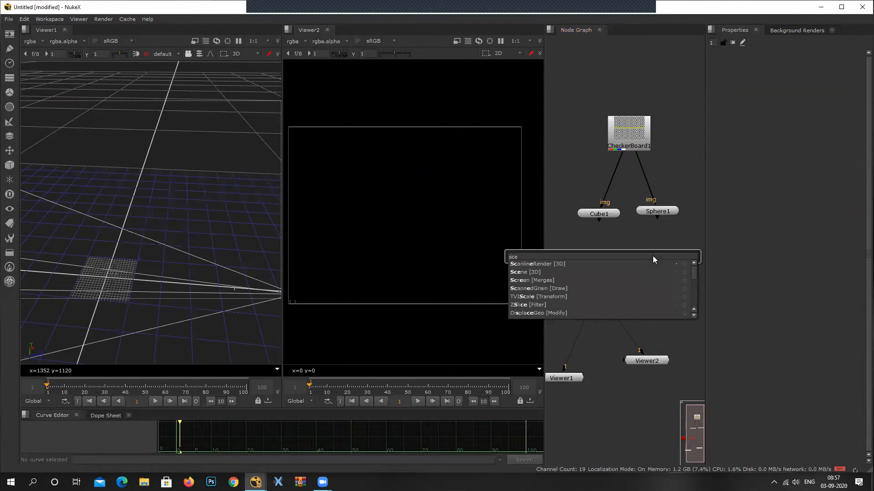
{"action": "key", "text": "Down"}
{"action": "key", "text": "Return"}
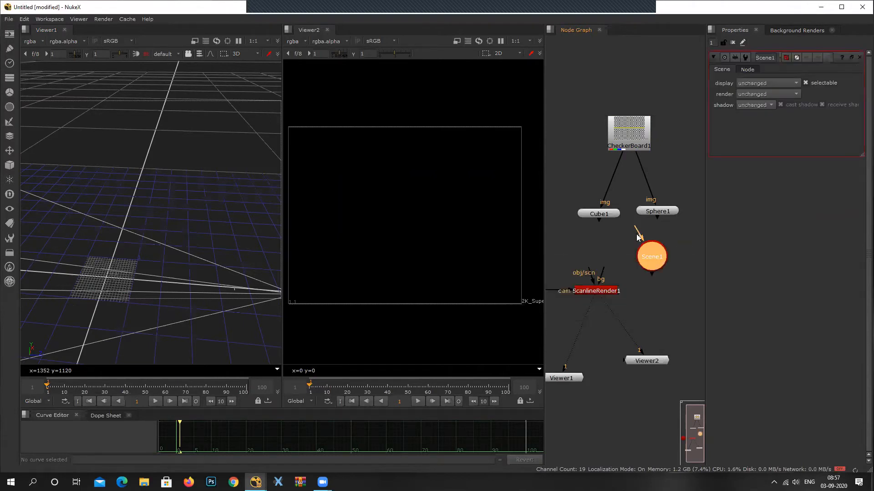
Move the Camera, ScanlineRender and Viewer nodes lower to make room beneath the Scene node.
{"action": "scroll", "coordinate": [637, 236], "scroll_direction": "down", "scroll_amount": 3}
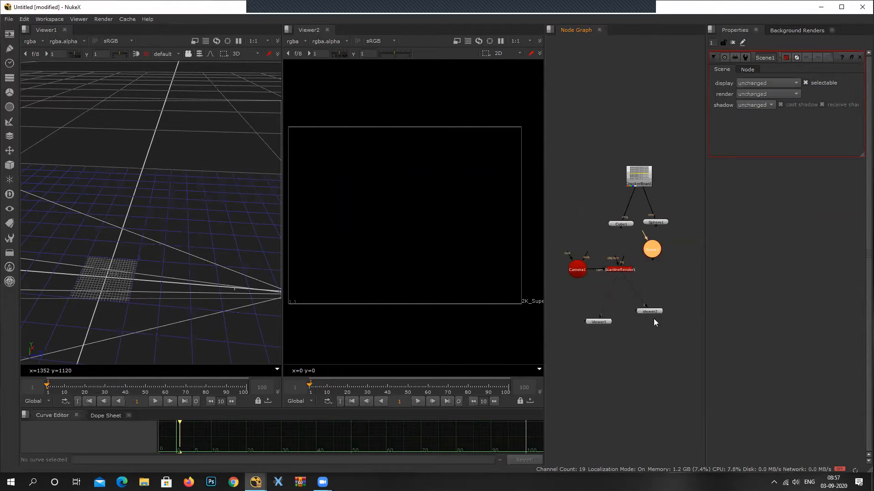
{"action": "left_click_drag", "start_coordinate": [553, 251], "coordinate": [655, 320]}
{"action": "left_click_drag", "start_coordinate": [622, 270], "coordinate": [662, 364]}
{"action": "scroll", "coordinate": [662, 365], "scroll_direction": "up", "scroll_amount": 3}
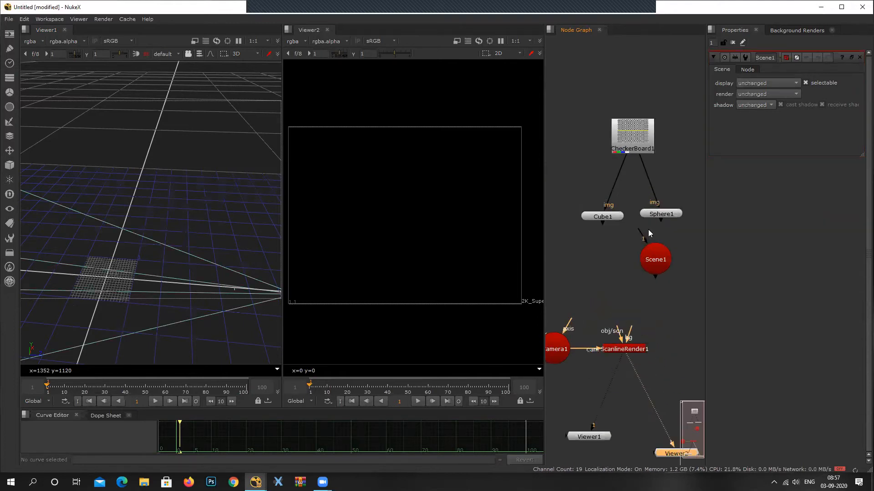
Connect the Cube and Sphere to the Scene node and feed the Scene into the ScanlineRender's obj/scn input.
{"action": "left_click", "coordinate": [633, 257]}
{"action": "left_click_drag", "start_coordinate": [641, 257], "coordinate": [642, 254]}
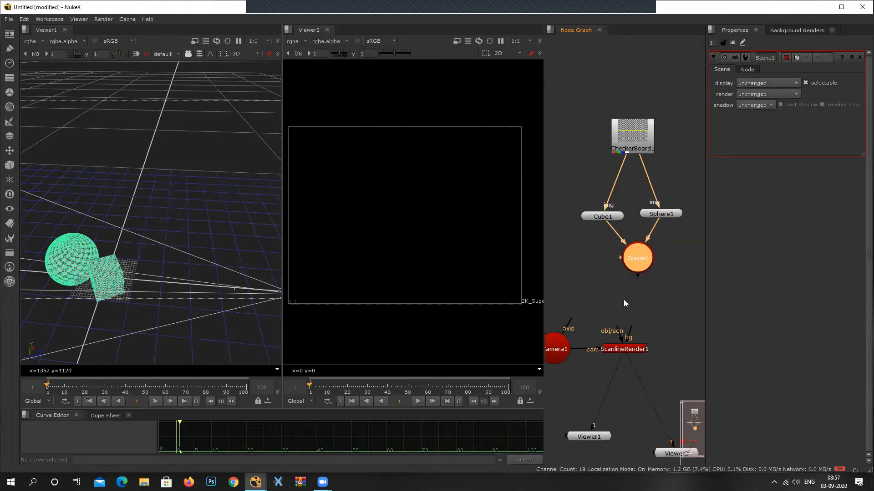
{"action": "scroll", "coordinate": [623, 299], "scroll_direction": "up", "scroll_amount": 4}
{"action": "left_click_drag", "start_coordinate": [647, 310], "coordinate": [659, 196]}
{"action": "scroll", "coordinate": [646, 319], "scroll_direction": "down", "scroll_amount": 4}
{"action": "left_click_drag", "start_coordinate": [653, 299], "coordinate": [667, 300]}
{"action": "left_click_drag", "start_coordinate": [567, 294], "coordinate": [585, 295]}
{"action": "middle_click_drag", "start_coordinate": [665, 285], "coordinate": [651, 342]}
{"action": "left_click_drag", "start_coordinate": [651, 146], "coordinate": [650, 158]}
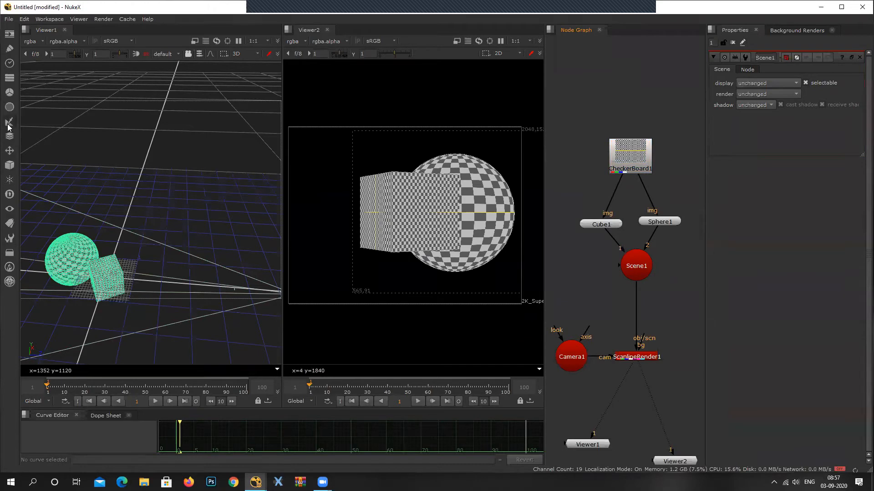
Add a ReadGeo geometry node and place it beside the Sphere node.
{"action": "left_click", "coordinate": [9, 165]}
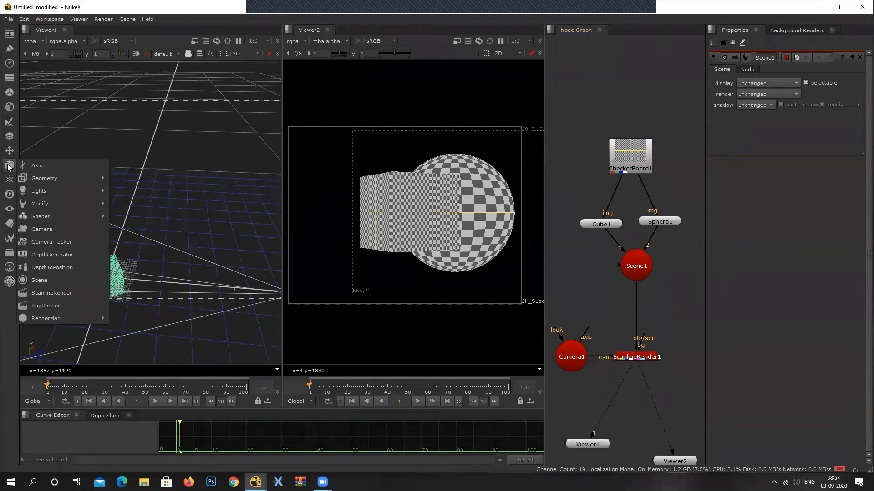
{"action": "mouse_move", "coordinate": [49, 179]}
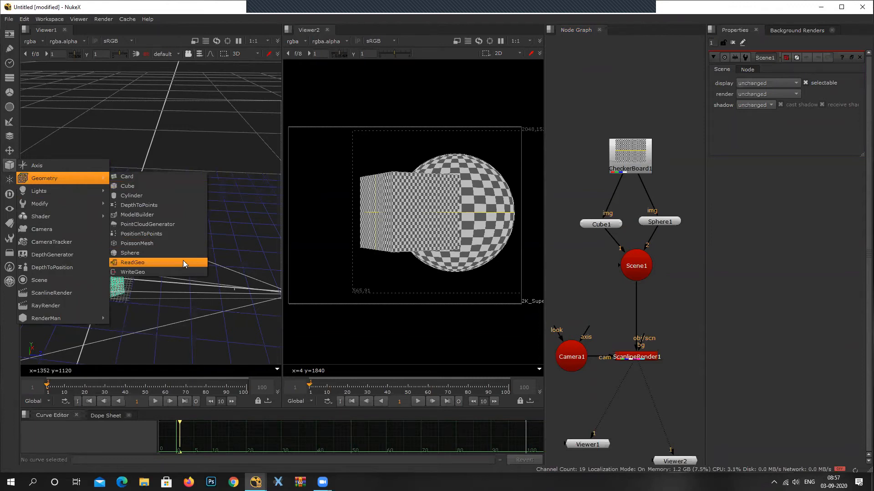
{"action": "left_click", "coordinate": [136, 263]}
{"action": "middle_click_drag", "start_coordinate": [668, 85], "coordinate": [596, 132]}
{"action": "left_click_drag", "start_coordinate": [594, 132], "coordinate": [657, 267]}
{"action": "left_click", "coordinate": [563, 198]}
{"action": "left_click_drag", "start_coordinate": [563, 197], "coordinate": [563, 191]}
{"action": "left_click_drag", "start_coordinate": [674, 268], "coordinate": [662, 274]}
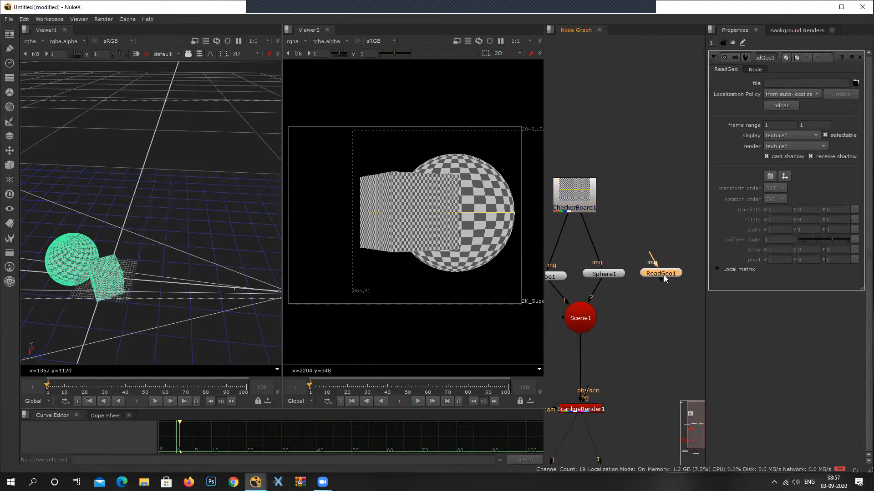
Load asteroids.obj from the Nuke/GALAXY folder into the ReadGeo node.
{"action": "left_click", "coordinate": [855, 83]}
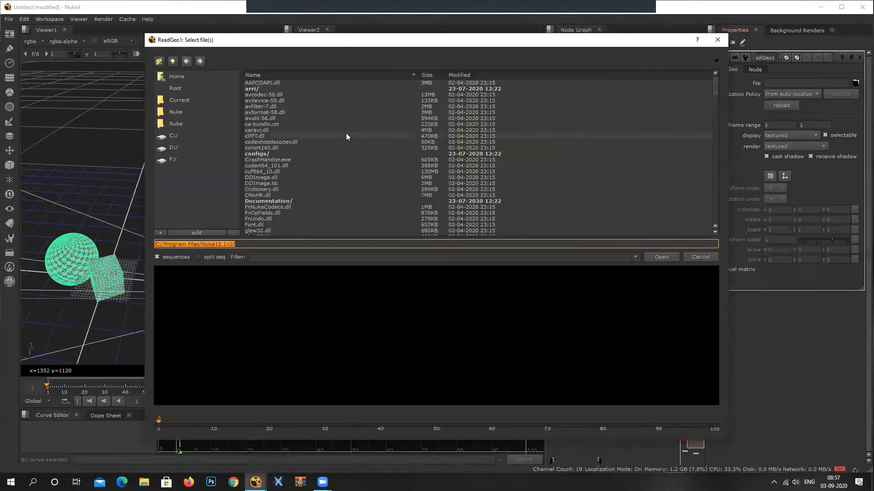
{"action": "left_click", "coordinate": [172, 61]}
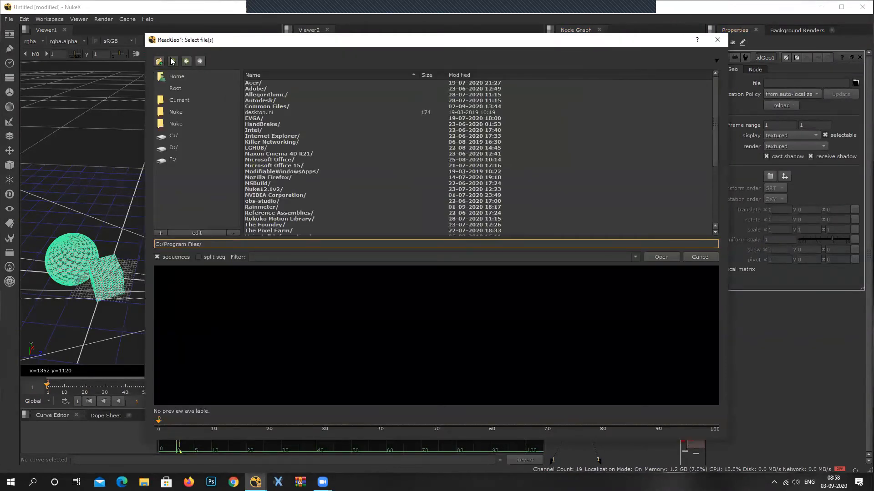
{"action": "left_click", "coordinate": [176, 124]}
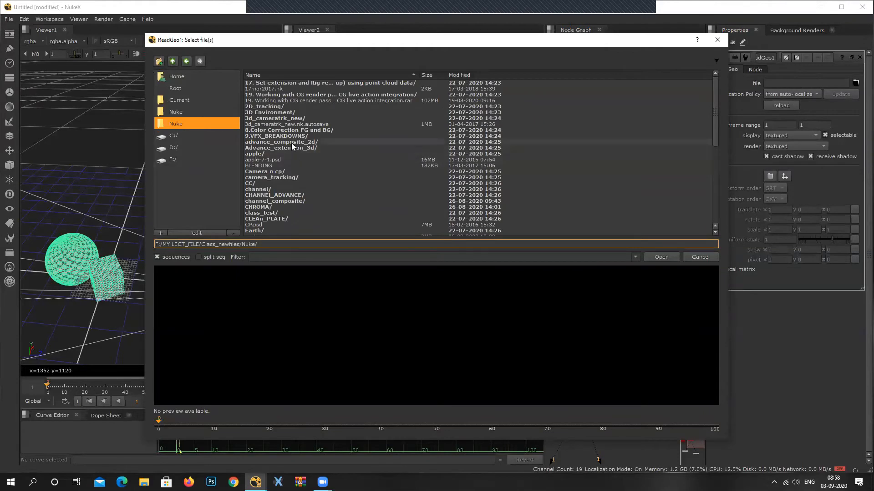
{"action": "scroll", "coordinate": [292, 144], "scroll_direction": "down", "scroll_amount": 3}
{"action": "double_click", "coordinate": [264, 200]}
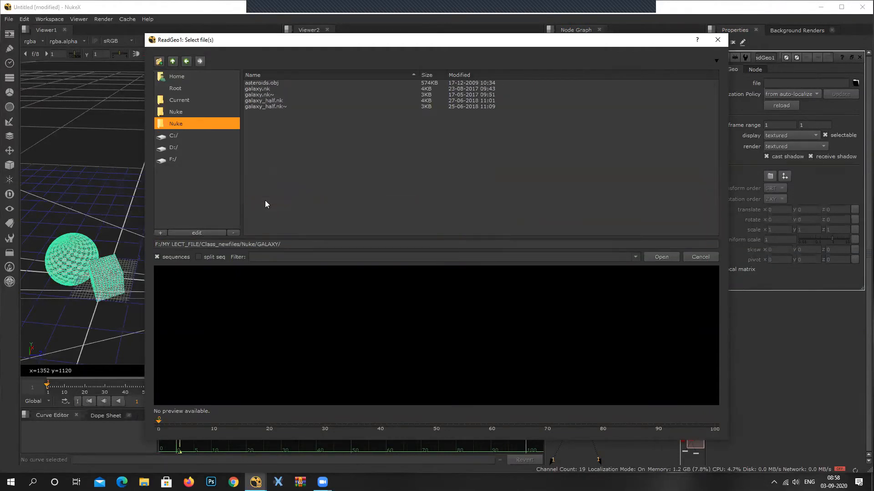
{"action": "left_click", "coordinate": [264, 83]}
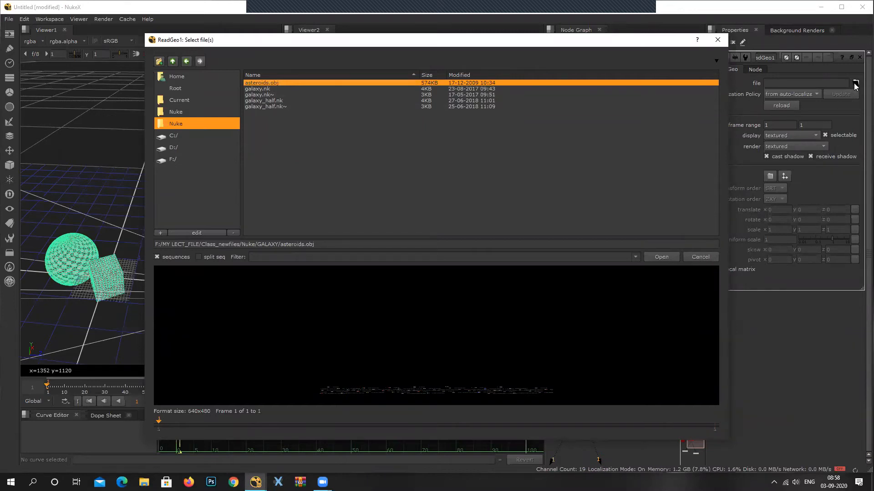
{"action": "left_click", "coordinate": [660, 258]}
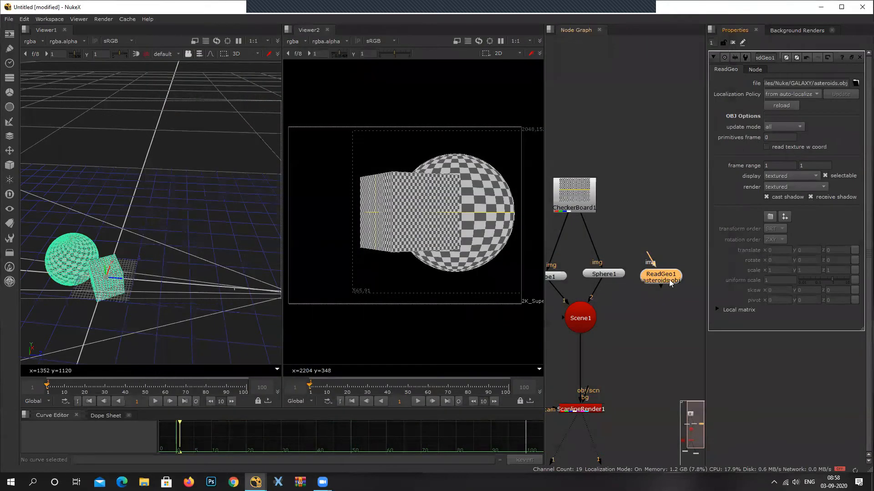
Add a second ReadGeo node and place it above the asteroids ReadGeo.
{"action": "scroll", "coordinate": [665, 246], "scroll_direction": "up", "scroll_amount": 3}
{"action": "left_click_drag", "start_coordinate": [665, 245], "coordinate": [663, 286]}
{"action": "scroll", "coordinate": [664, 285], "scroll_direction": "down", "scroll_amount": 2}
{"action": "middle_click_drag", "start_coordinate": [664, 286], "coordinate": [637, 289]}
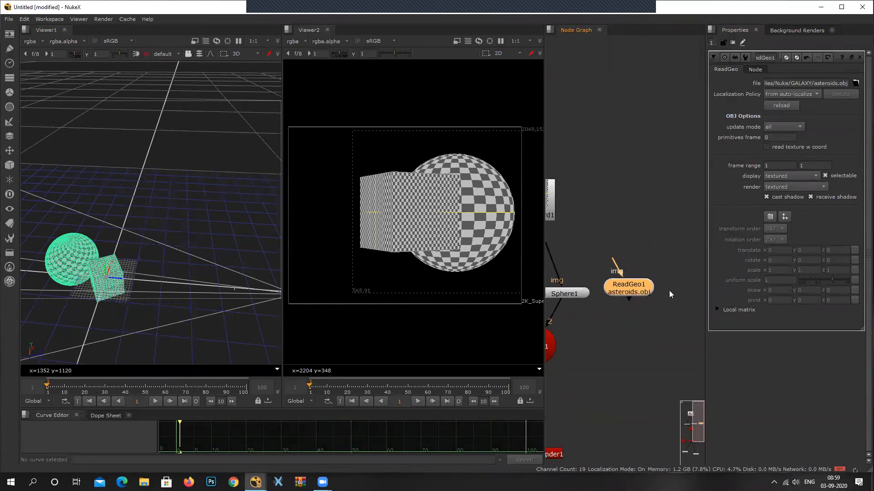
{"action": "left_click", "coordinate": [9, 126]}
{"action": "left_click", "coordinate": [9, 166]}
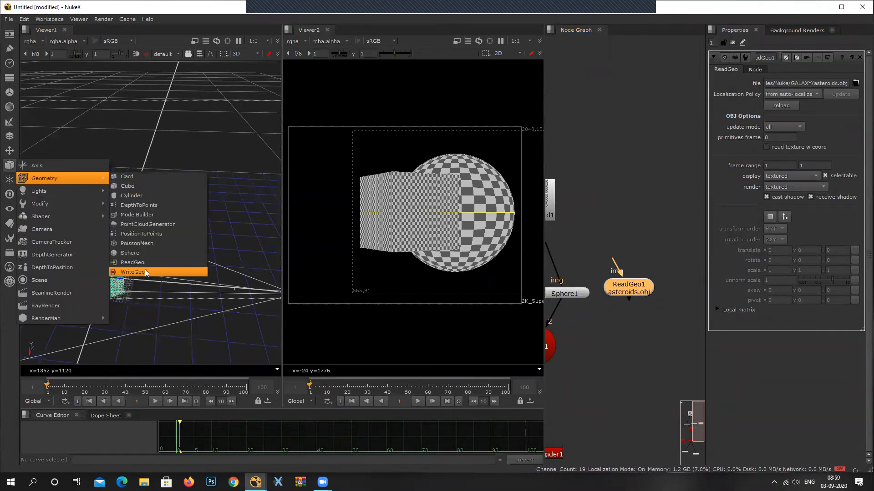
{"action": "left_click", "coordinate": [136, 263]}
{"action": "left_click_drag", "start_coordinate": [641, 286], "coordinate": [639, 222]}
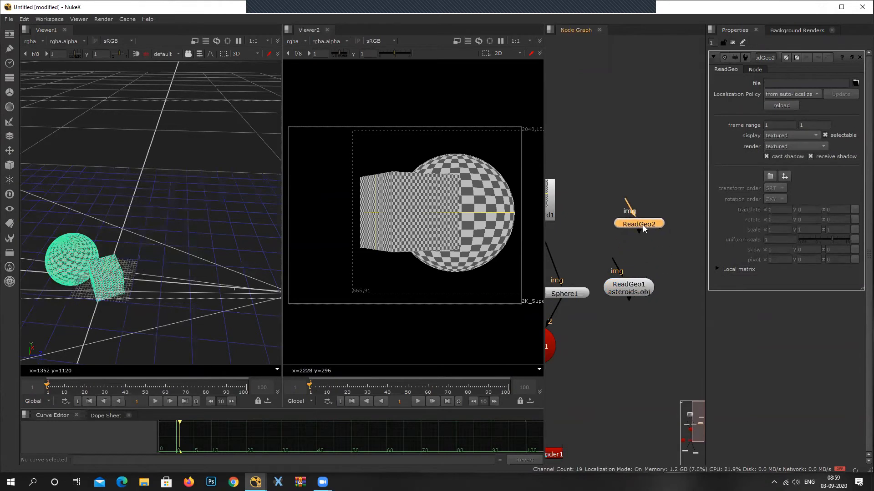
Open the file browser for the empty second ReadGeo, cancel it, and delete that node.
{"action": "scroll", "coordinate": [640, 221], "scroll_direction": "up", "scroll_amount": 2}
{"action": "left_click_drag", "start_coordinate": [683, 198], "coordinate": [559, 272]}
{"action": "left_click", "coordinate": [670, 211]}
{"action": "left_click_drag", "start_coordinate": [671, 218], "coordinate": [570, 270]}
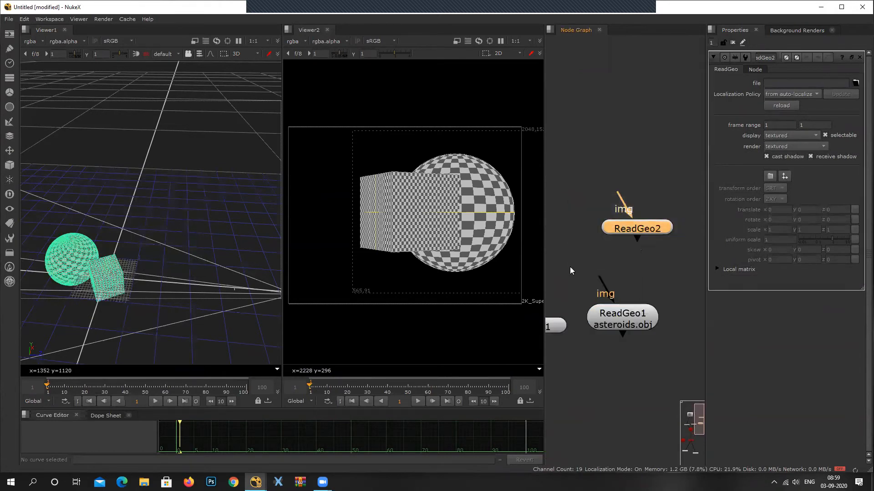
{"action": "left_click_drag", "start_coordinate": [644, 229], "coordinate": [640, 228]}
{"action": "left_click_drag", "start_coordinate": [669, 292], "coordinate": [606, 356]}
{"action": "left_click", "coordinate": [656, 224]}
{"action": "left_click", "coordinate": [855, 83]}
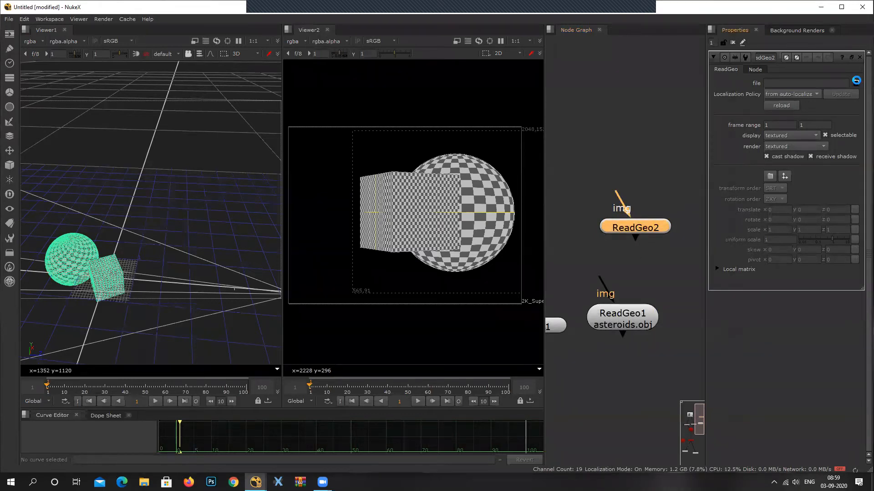
{"action": "left_click", "coordinate": [704, 259]}
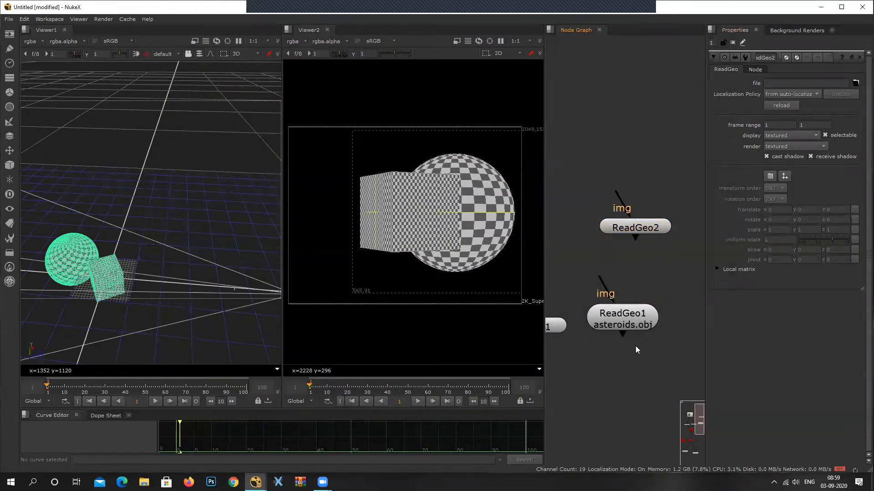
{"action": "left_click", "coordinate": [646, 226]}
{"action": "key", "text": "Delete"}
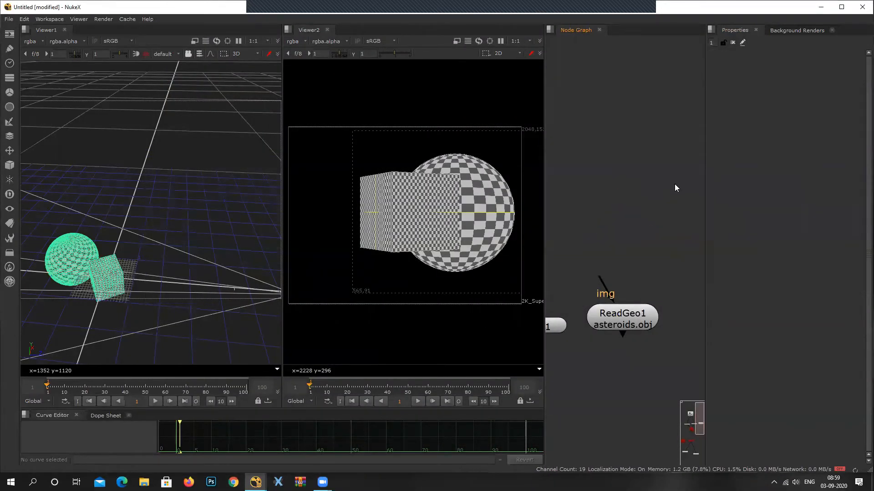
Connect the CheckerBoard to the asteroids ReadGeo's img input and the ReadGeo to the Scene node.
{"action": "scroll", "coordinate": [675, 184], "scroll_direction": "down", "scroll_amount": 3}
{"action": "left_click_drag", "start_coordinate": [630, 245], "coordinate": [564, 190]}
{"action": "left_click_drag", "start_coordinate": [652, 269], "coordinate": [578, 315]}
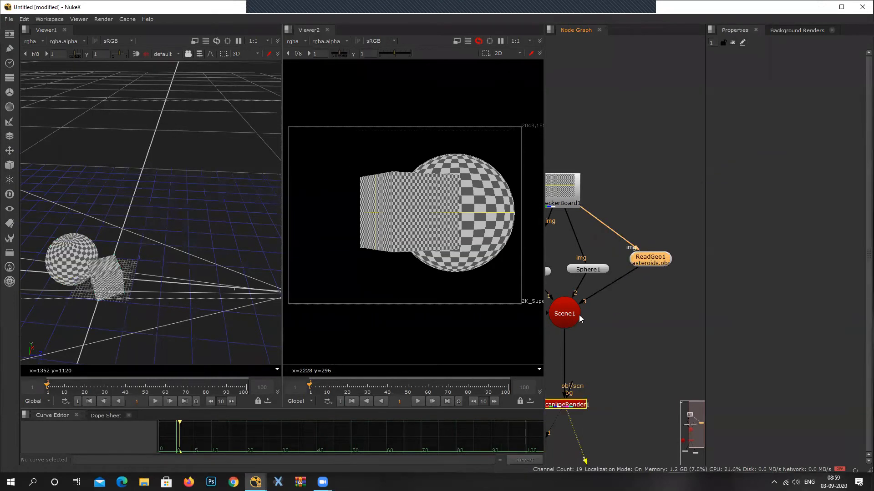
Translate the asteroids ReadGeo to about X -2.72, Y 0.44, set its uniform scale to 100 and frame the asteroids in the 3D view.
{"action": "mouse_move", "coordinate": [662, 262]}
{"action": "left_mouse_down"}
{"action": "mouse_move", "coordinate": [676, 279]}
{"action": "mouse_move", "coordinate": [670, 273]}
{"action": "left_mouse_up"}
{"action": "double_click", "coordinate": [670, 273]}
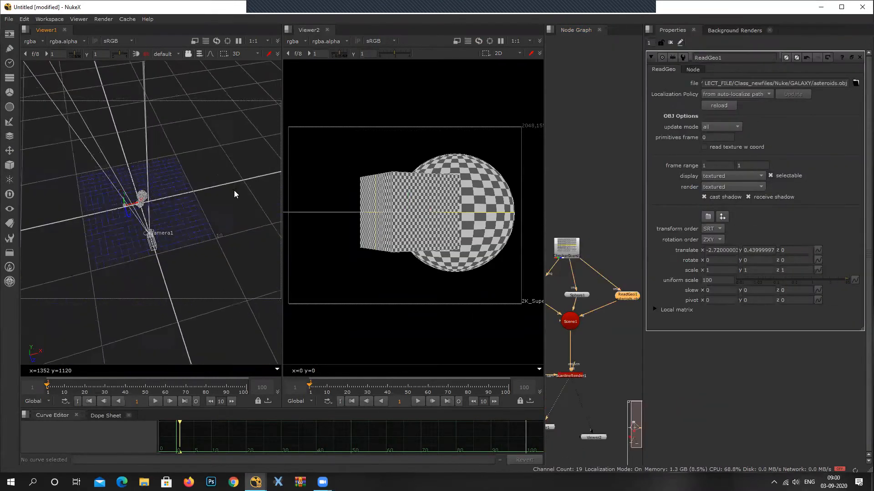
{"action": "left_click_drag", "start_coordinate": [234, 190], "coordinate": [229, 191], "text": "ctrl"}
{"action": "key", "text": "f"}
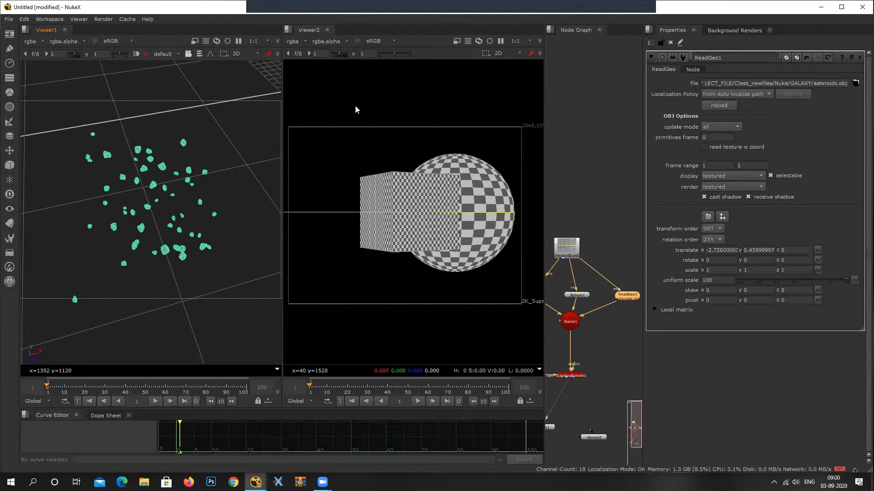
Switch Viewer2 to the top view and examine where the asteroids lie relative to the camera in both viewers.
{"action": "left_click", "coordinate": [513, 53]}
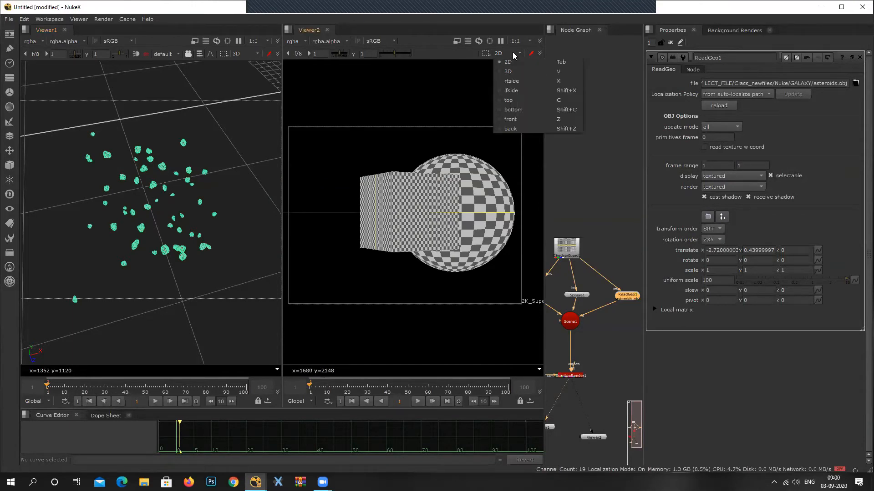
{"action": "left_click", "coordinate": [517, 100]}
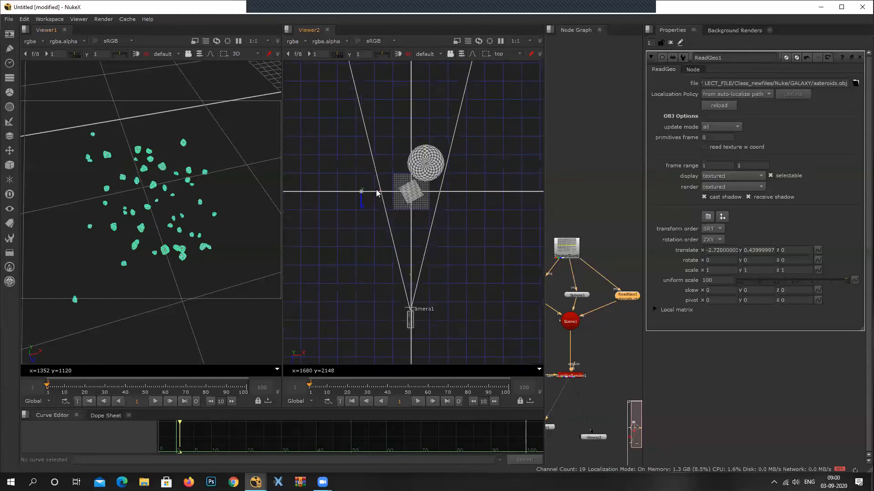
{"action": "scroll", "coordinate": [372, 211], "scroll_direction": "down", "scroll_amount": 5}
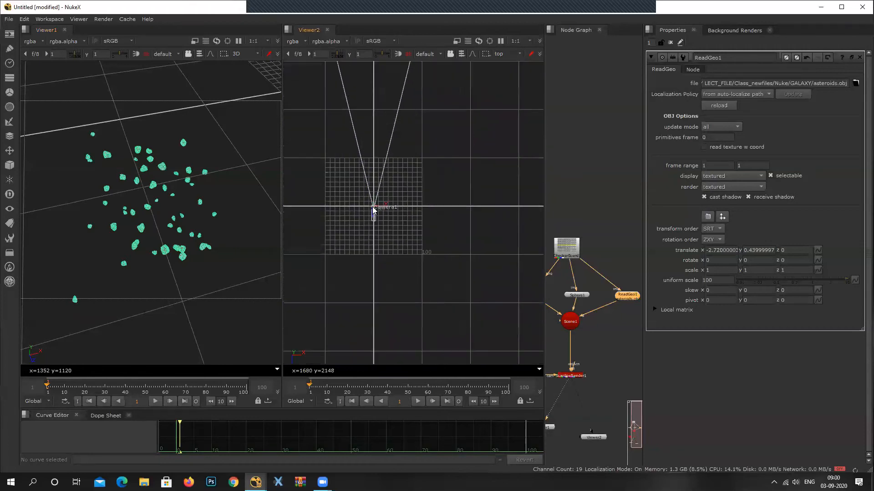
{"action": "scroll", "coordinate": [372, 209], "scroll_direction": "up", "scroll_amount": 2}
{"action": "left_click_drag", "start_coordinate": [167, 173], "coordinate": [221, 121], "text": "ctrl"}
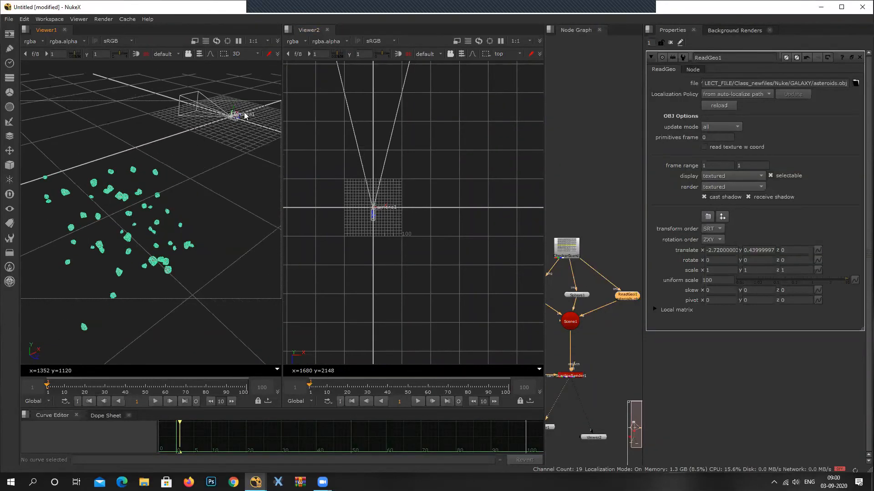
{"action": "left_click_drag", "start_coordinate": [187, 165], "coordinate": [152, 202], "text": "ctrl"}
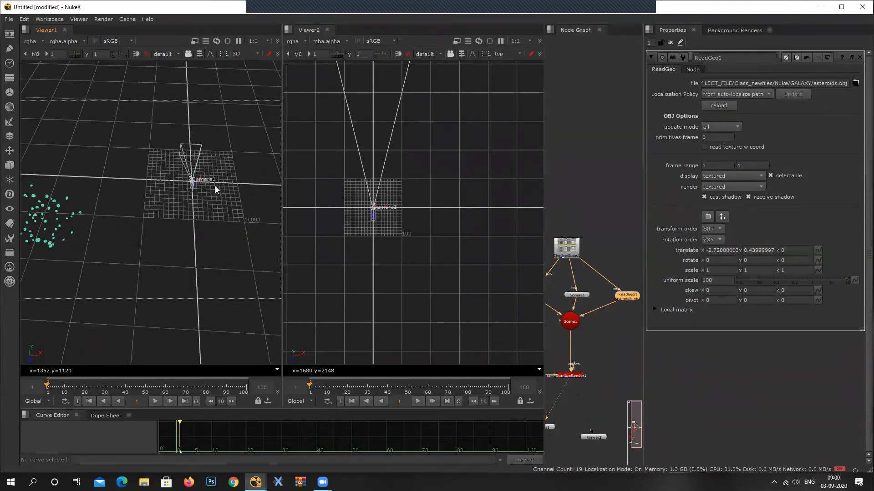
Translate the asteroids ReadGeo to X 29200 and Z -15600 so the asteroids surround the camera in the 3D view.
{"action": "left_click_drag", "start_coordinate": [212, 180], "coordinate": [336, 182]}
{"action": "left_click_drag", "start_coordinate": [251, 202], "coordinate": [421, 211], "text": "ctrl"}
{"action": "left_click_drag", "start_coordinate": [126, 114], "coordinate": [101, 119]}
{"action": "left_click", "coordinate": [634, 297]}
{"action": "left_click_drag", "start_coordinate": [115, 117], "coordinate": [68, 127]}
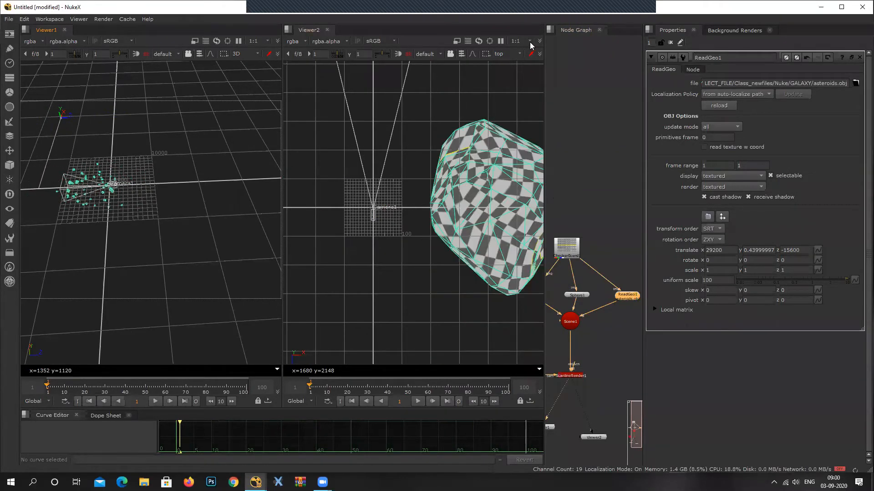
Switch Viewer2 to the 2D view to show the camera render and orbit Viewer1 to look from above.
{"action": "left_click", "coordinate": [519, 54]}
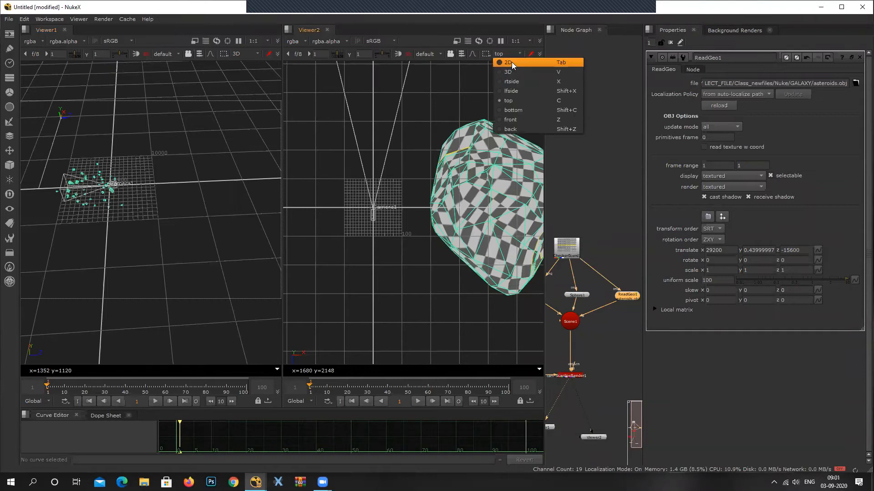
{"action": "left_click", "coordinate": [523, 63]}
{"action": "scroll", "coordinate": [166, 192], "scroll_direction": "down", "scroll_amount": 2}
{"action": "scroll", "coordinate": [149, 191], "scroll_direction": "up", "scroll_amount": 3}
{"action": "left_click_drag", "start_coordinate": [194, 93], "coordinate": [311, 217], "text": "ctrl"}
{"action": "left_click_drag", "start_coordinate": [145, 222], "coordinate": [166, 242], "text": "ctrl"}
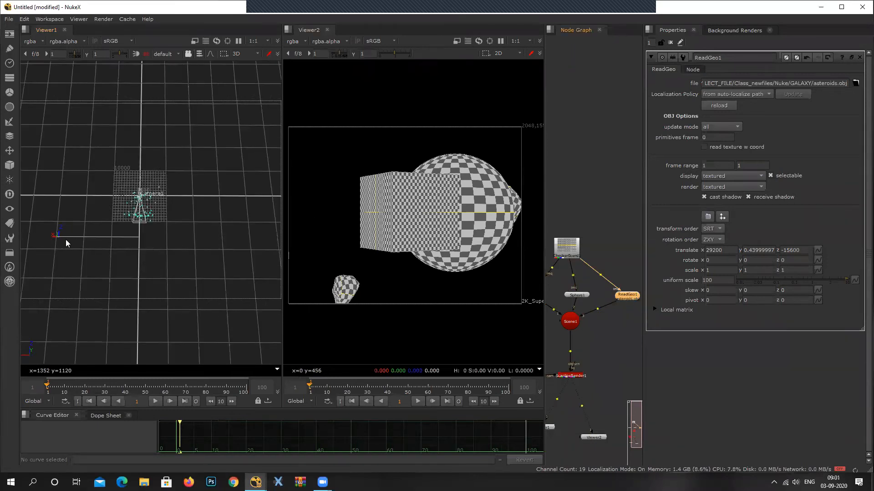
Try to move the asteroids nearer to the camera and frame them in the 3D view.
{"action": "left_click_drag", "start_coordinate": [56, 238], "coordinate": [143, 214], "text": "ctrl+alt"}
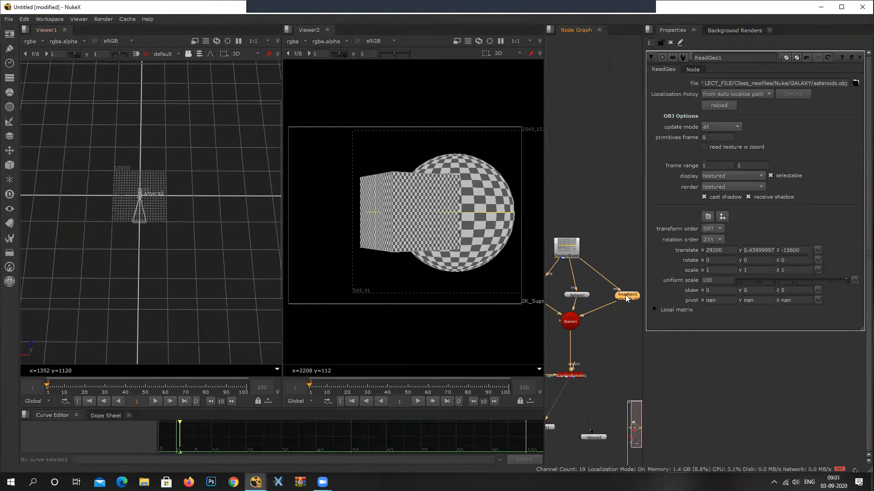
{"action": "left_click_drag", "start_coordinate": [181, 204], "coordinate": [153, 177], "text": "ctrl"}
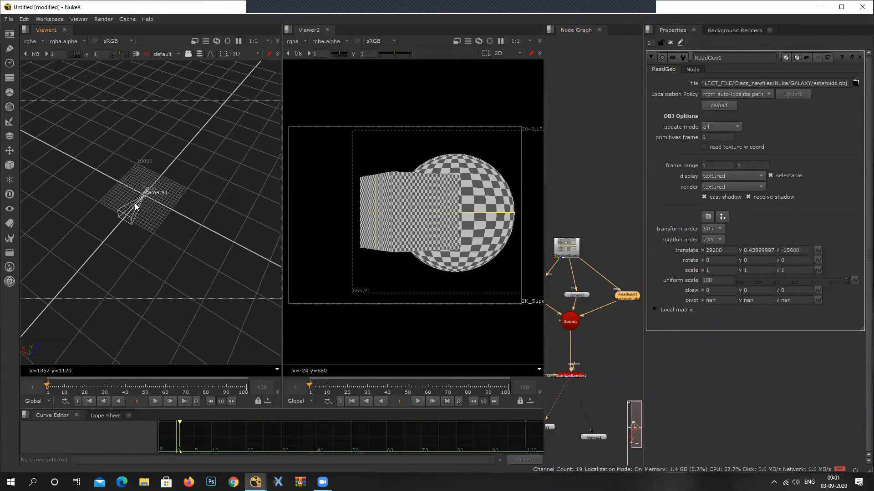
{"action": "key", "text": "f"}
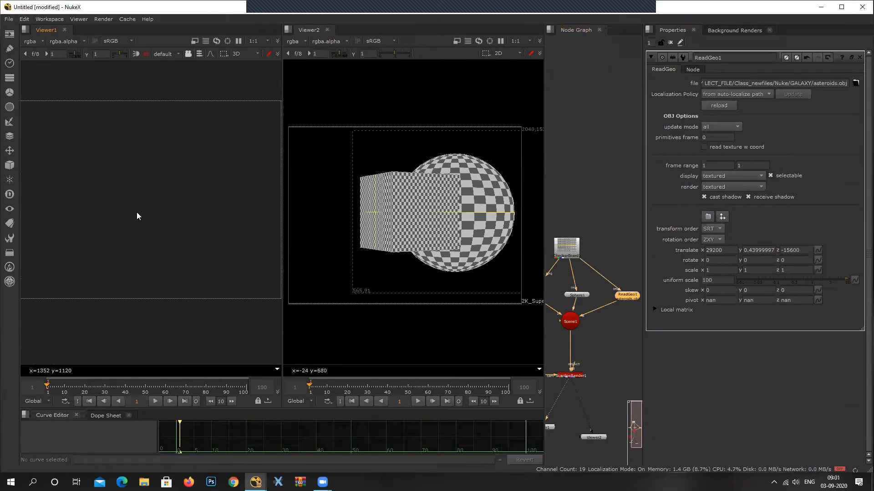
{"action": "key", "text": "Tab"}
{"action": "key", "text": "Tab"}
{"action": "key", "text": "Tab"}
{"action": "key", "text": "Tab"}
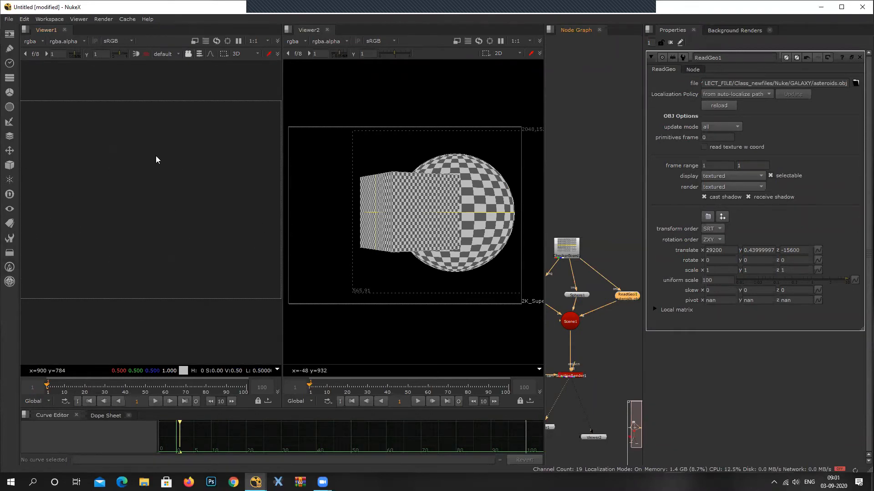
Disconnect the asteroids ReadGeo from the Scene node and delete it.
{"action": "left_click", "coordinate": [596, 312]}
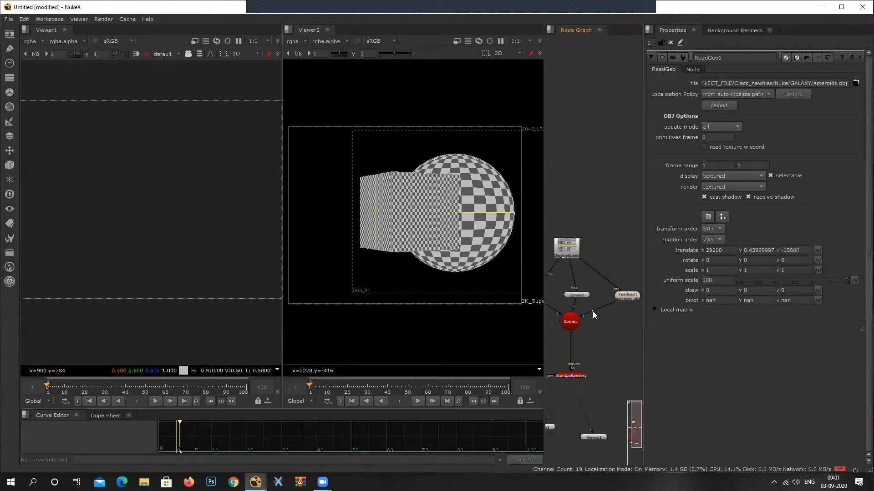
{"action": "left_click_drag", "start_coordinate": [592, 312], "coordinate": [593, 310]}
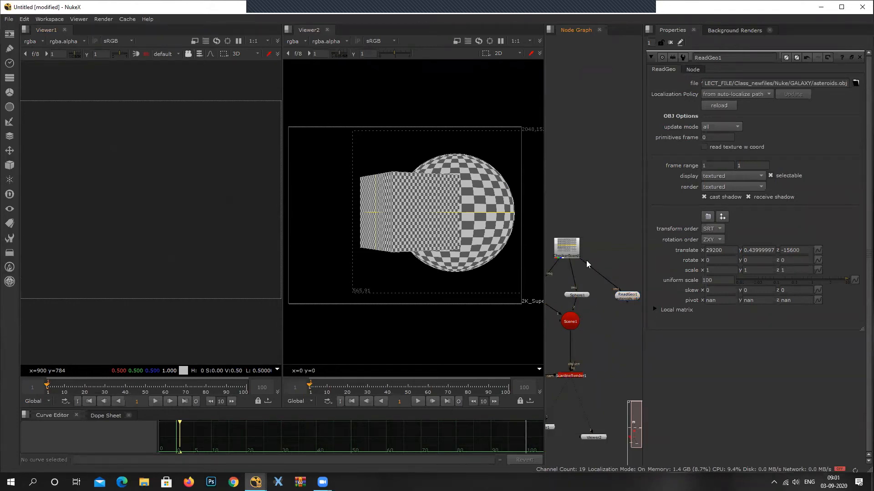
{"action": "left_click", "coordinate": [627, 297]}
{"action": "key", "text": "Delete"}
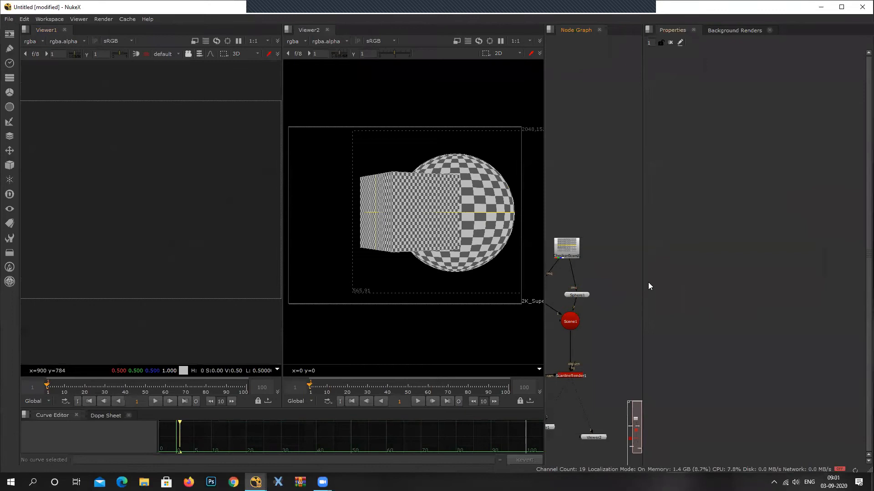
Delete all remaining nodes except Viewer1 and Viewer2, and widen the two viewer panes.
{"action": "mouse_move", "coordinate": [570, 340]}
{"action": "left_mouse_down"}
{"action": "mouse_move", "coordinate": [582, 343]}
{"action": "mouse_move", "coordinate": [573, 324]}
{"action": "left_mouse_up"}
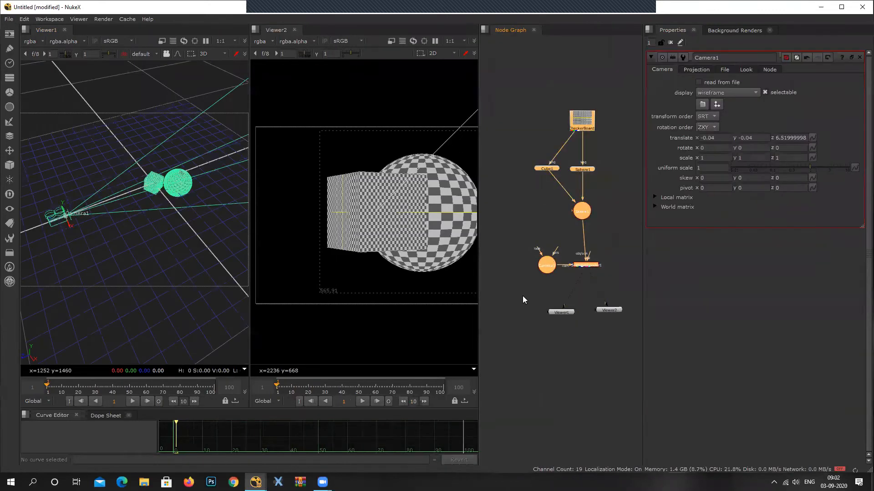
{"action": "key", "text": "Delete"}
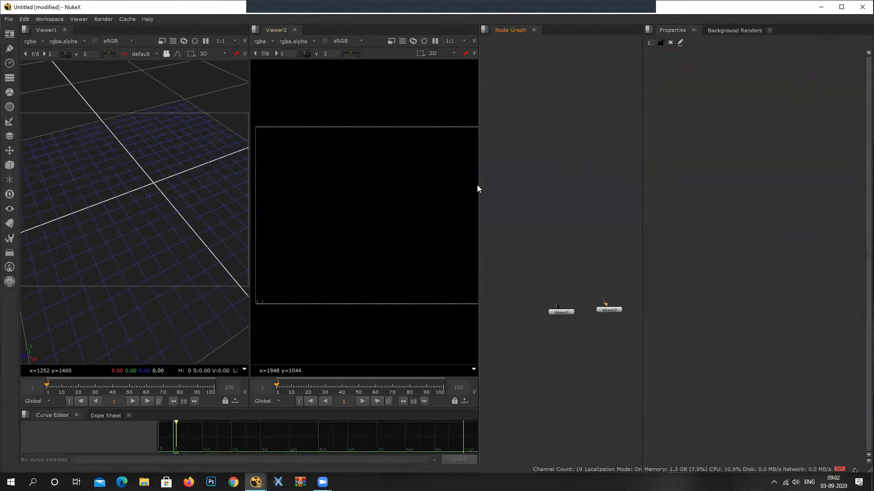
{"action": "left_click_drag", "start_coordinate": [642, 176], "coordinate": [691, 180]}
{"action": "left_click_drag", "start_coordinate": [477, 191], "coordinate": [514, 190]}
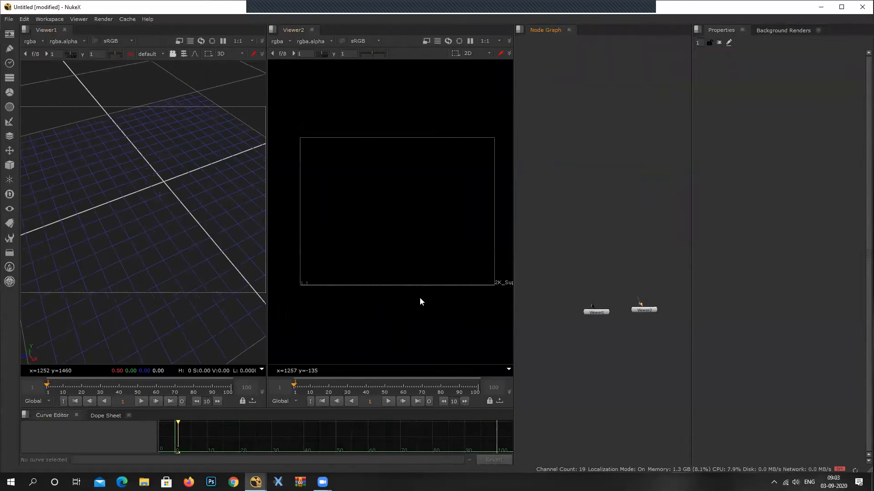
Add a Sphere geometry node and arrange it above the two viewer nodes in the node graph.
{"action": "left_click", "coordinate": [10, 34]}
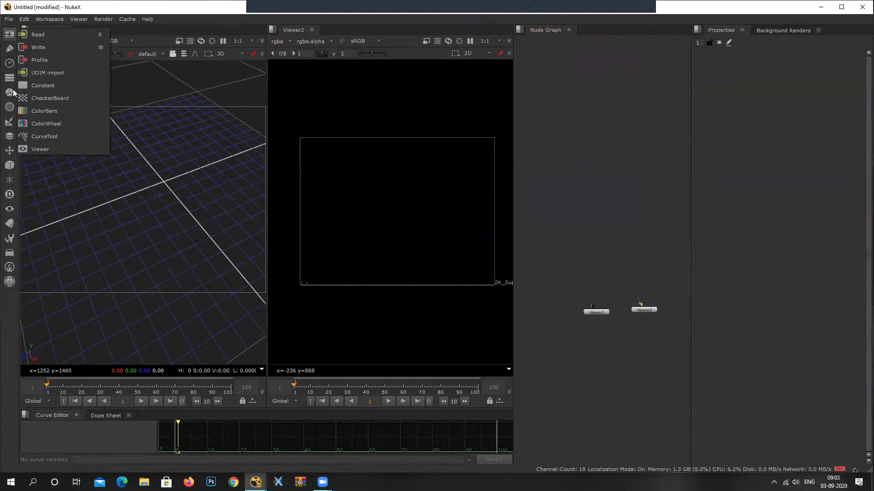
{"action": "left_click", "coordinate": [10, 165]}
{"action": "mouse_move", "coordinate": [78, 176]}
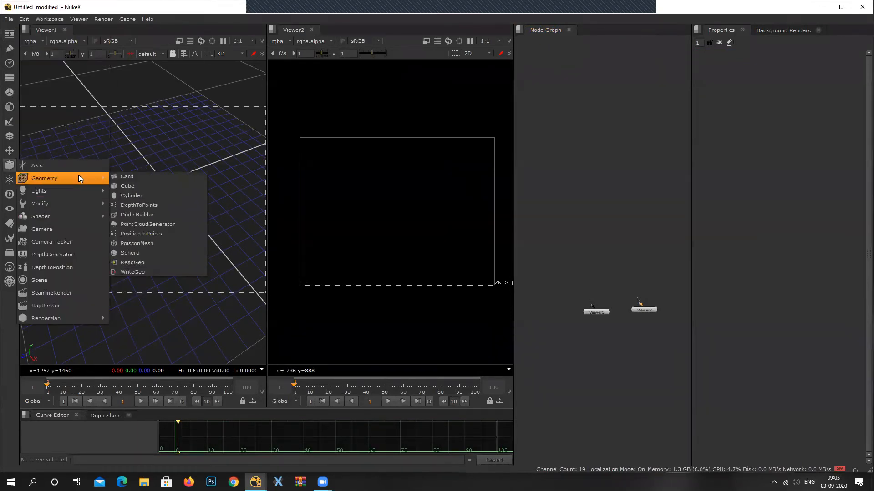
{"action": "left_click", "coordinate": [137, 253]}
{"action": "left_click_drag", "start_coordinate": [666, 175], "coordinate": [597, 244]}
{"action": "scroll", "coordinate": [606, 261], "scroll_direction": "up", "scroll_amount": 4}
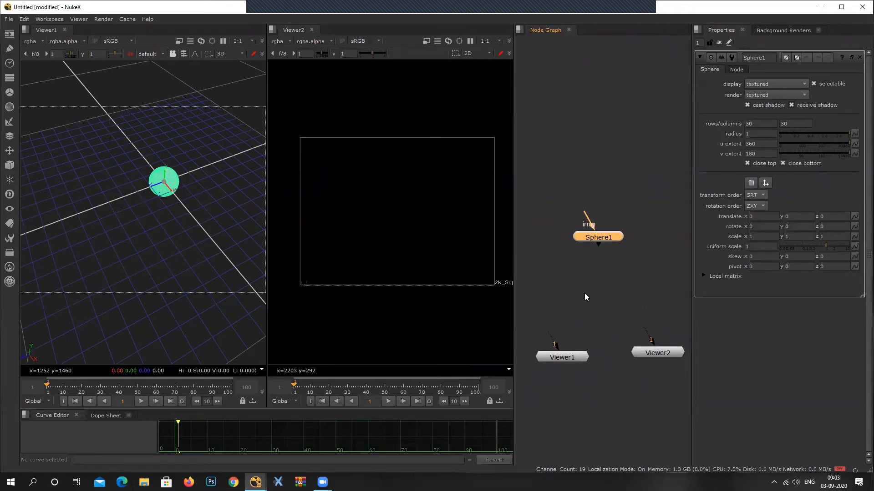
{"action": "left_click_drag", "start_coordinate": [605, 238], "coordinate": [601, 208]}
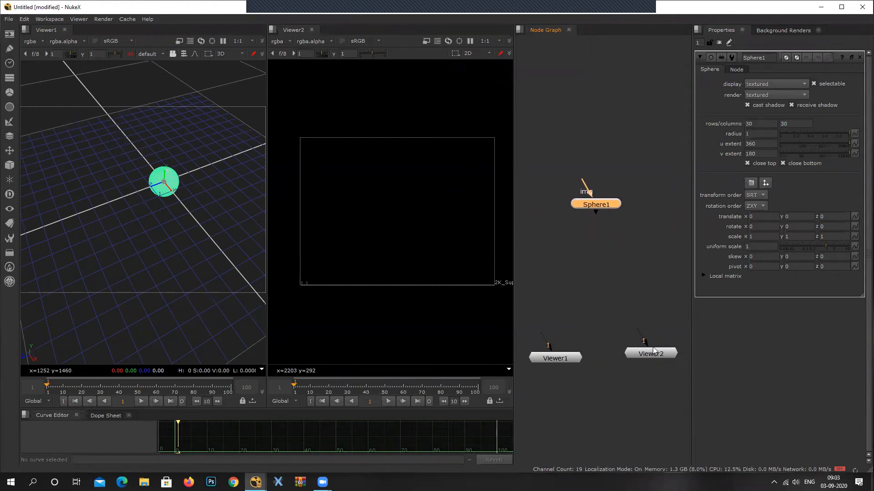
{"action": "left_click_drag", "start_coordinate": [658, 353], "coordinate": [663, 363]}
Add a Scene node connected to the Sphere's output and place it below the Sphere.
{"action": "left_click", "coordinate": [601, 208]}
{"action": "key", "text": "Tab"}
{"action": "type", "text": "scene [3D"}
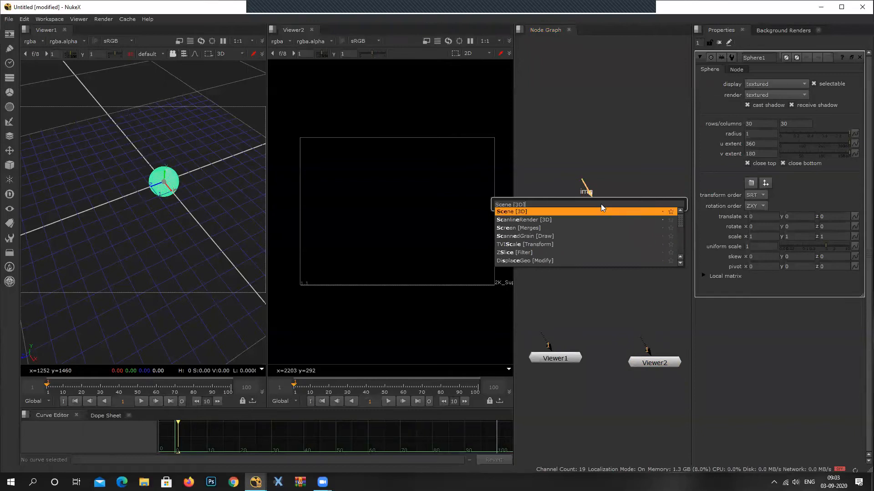
{"action": "key", "text": "Return"}
{"action": "left_click_drag", "start_coordinate": [601, 272], "coordinate": [604, 267]}
Add a ScanlineRender node fed by the Scene node and place it below the Scene.
{"action": "left_click_drag", "start_coordinate": [533, 142], "coordinate": [613, 182]}
{"action": "left_click", "coordinate": [624, 246]}
{"action": "key", "text": "Tab"}
{"action": "type", "text": "scan"}
{"action": "key", "text": "Return"}
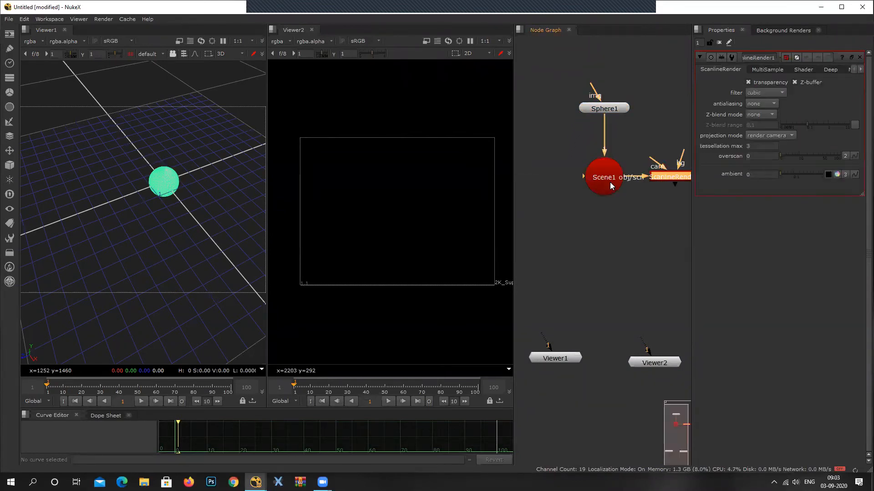
{"action": "left_click_drag", "start_coordinate": [676, 179], "coordinate": [611, 245]}
Add a Camera node to the node graph without connecting it to the other nodes.
{"action": "left_click", "coordinate": [545, 177]}
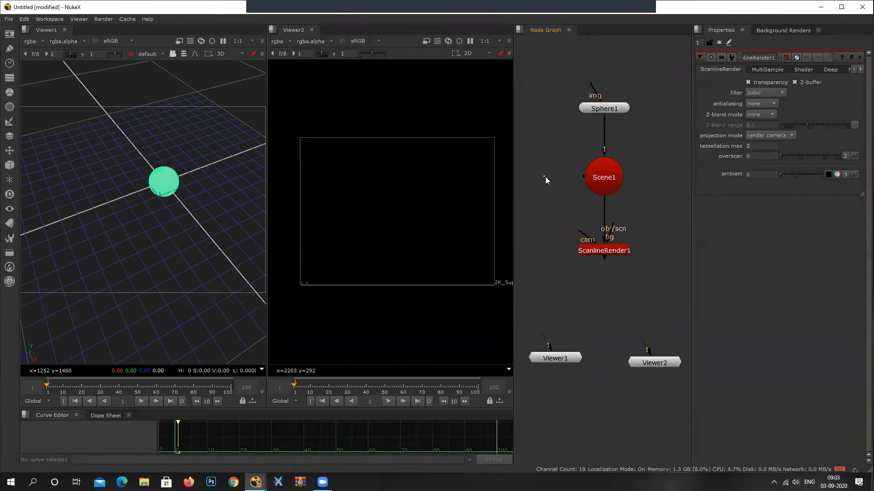
{"action": "key", "text": "Tab"}
{"action": "type", "text": "camera [3D"}
{"action": "key", "text": "Return"}
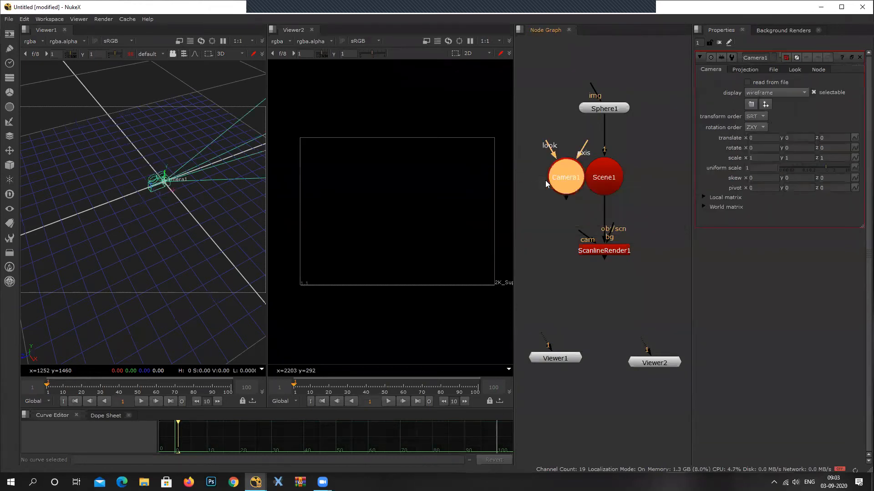
Connect the Camera to the ScanlineRender's cam input and pull it back from the sphere to about Z 2.68.
{"action": "left_click_drag", "start_coordinate": [545, 180], "coordinate": [523, 252]}
{"action": "middle_click_drag", "start_coordinate": [629, 257], "coordinate": [665, 253]}
{"action": "left_click_drag", "start_coordinate": [156, 183], "coordinate": [118, 195]}
{"action": "middle_click_drag", "start_coordinate": [599, 251], "coordinate": [575, 289]}
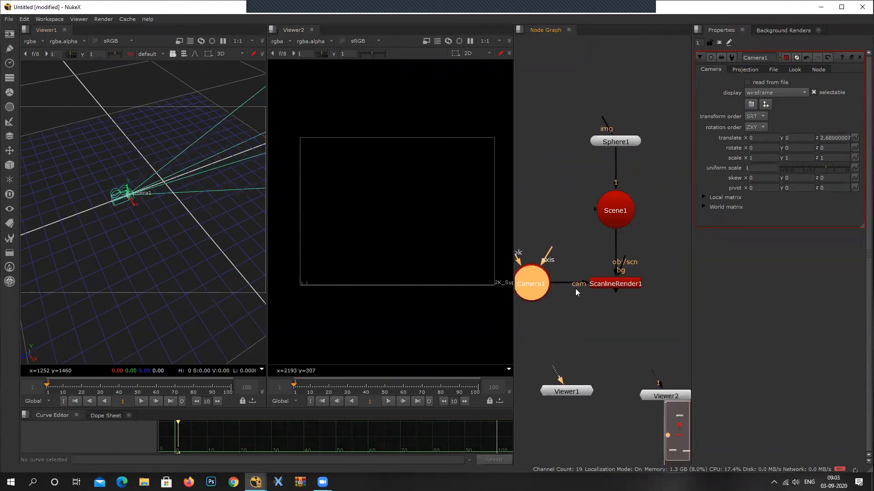
Add a CheckerBoard node and connect it to the Sphere's img input.
{"action": "left_click", "coordinate": [9, 33]}
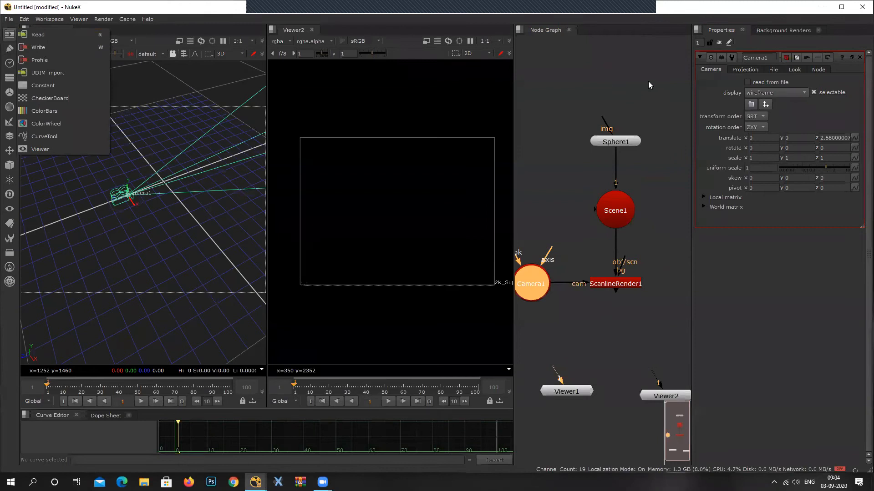
{"action": "left_click", "coordinate": [50, 98]}
{"action": "left_click_drag", "start_coordinate": [576, 285], "coordinate": [627, 111]}
Connect both Viewer1 and Viewer2 to the ScanlineRender output.
{"action": "left_click_drag", "start_coordinate": [557, 392], "coordinate": [627, 304]}
{"action": "middle_click_drag", "start_coordinate": [654, 379], "coordinate": [616, 353]}
{"action": "left_click_drag", "start_coordinate": [618, 371], "coordinate": [578, 277]}
{"action": "middle_click_drag", "start_coordinate": [612, 290], "coordinate": [640, 284]}
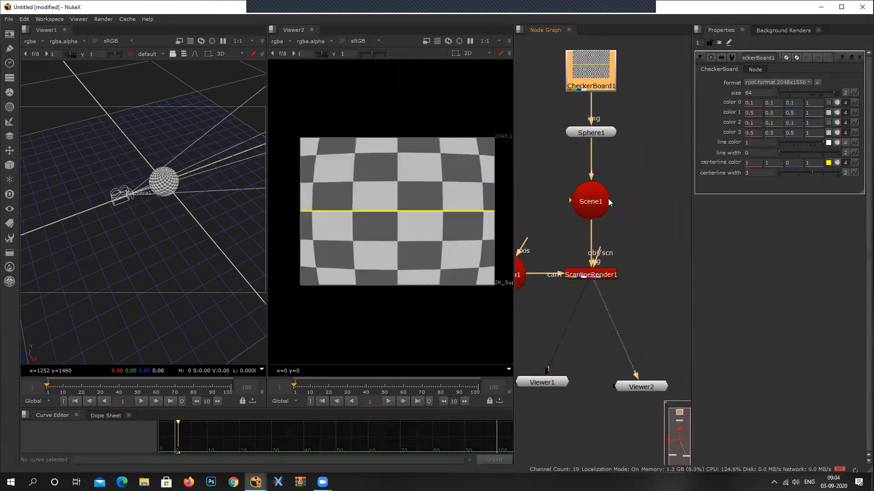
{"action": "middle_click_drag", "start_coordinate": [504, 145], "coordinate": [478, 150]}
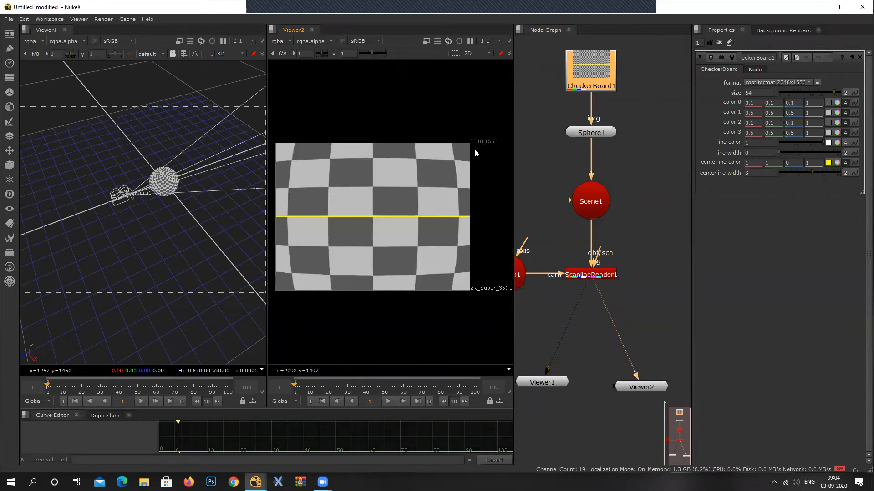
Add a Reformat node and connect it to the ScanlineRender's bg input.
{"action": "left_click", "coordinate": [645, 229]}
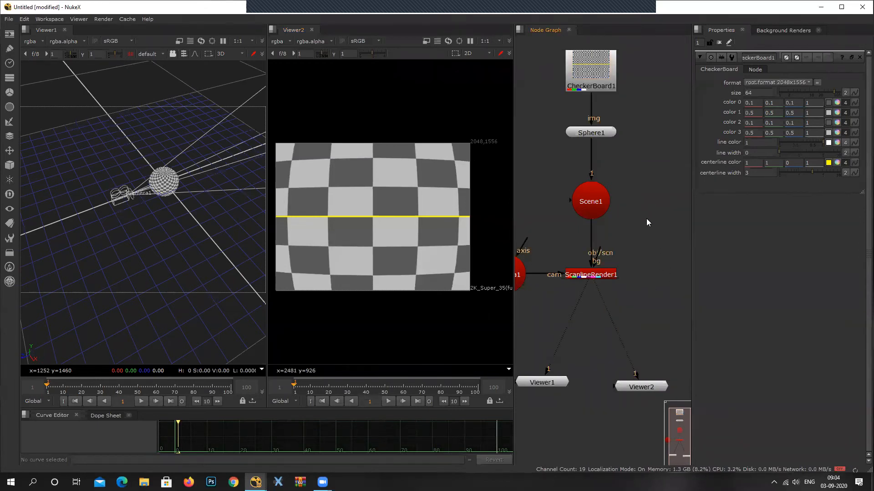
{"action": "key", "text": "Tab"}
{"action": "type", "text": "ref"}
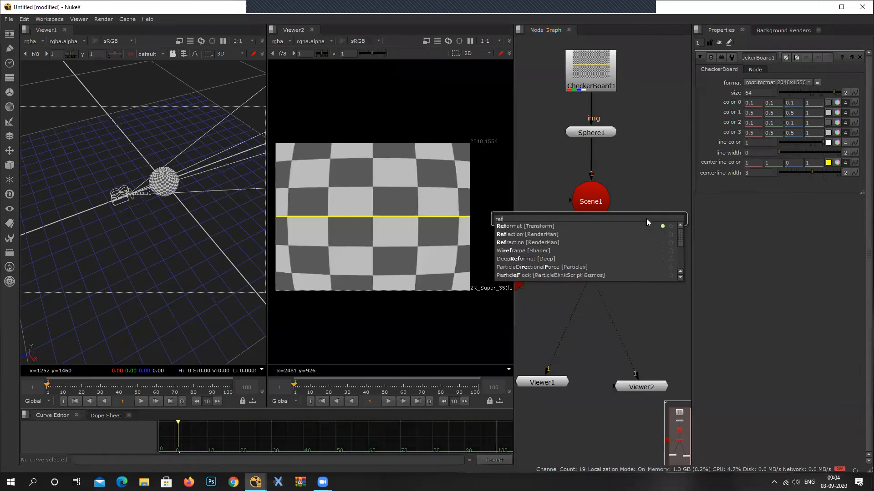
{"action": "type", "text": "ormat [Transform"}
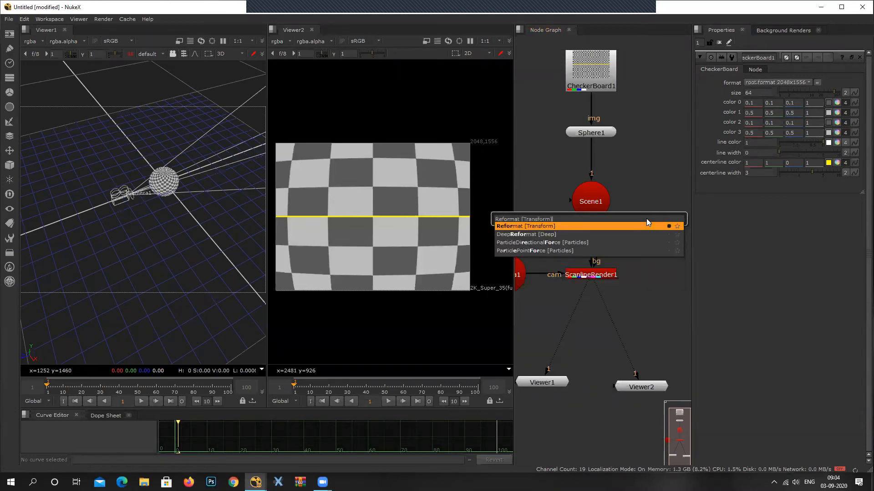
{"action": "key", "text": "Return"}
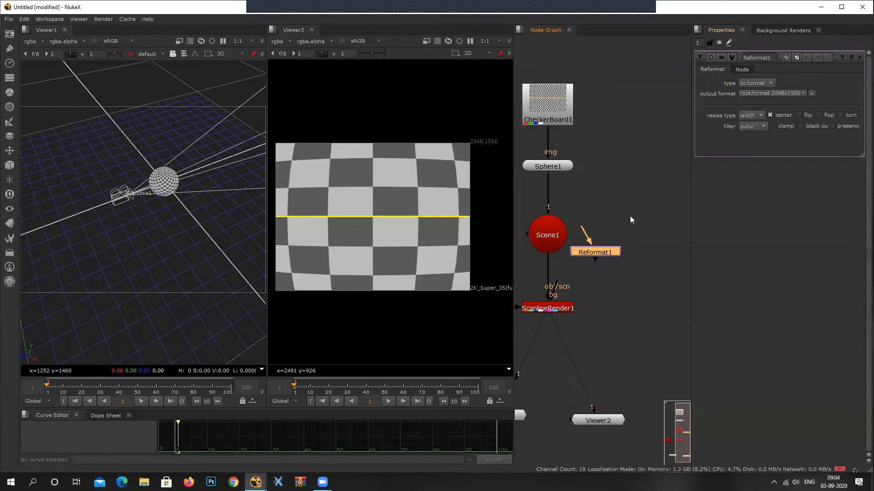
{"action": "left_click_drag", "start_coordinate": [557, 287], "coordinate": [649, 309]}
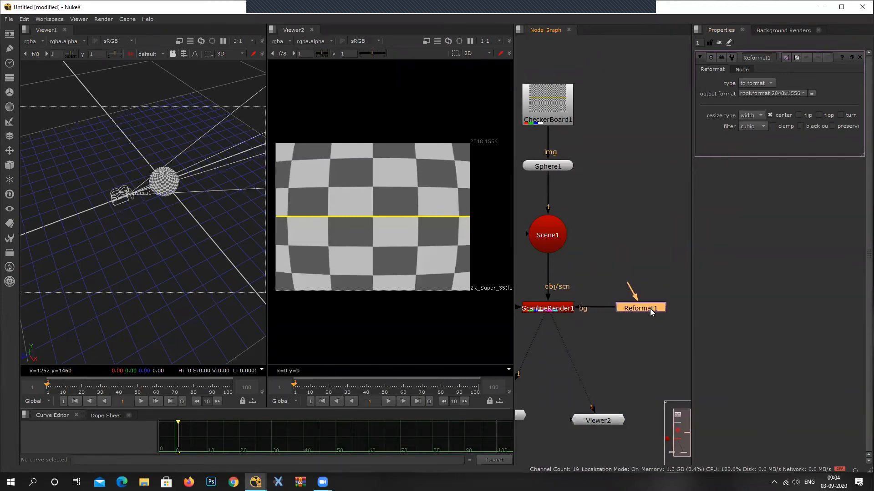
Set the Reformat node's output format to HD_720 1280x720.
{"action": "left_click", "coordinate": [766, 94]}
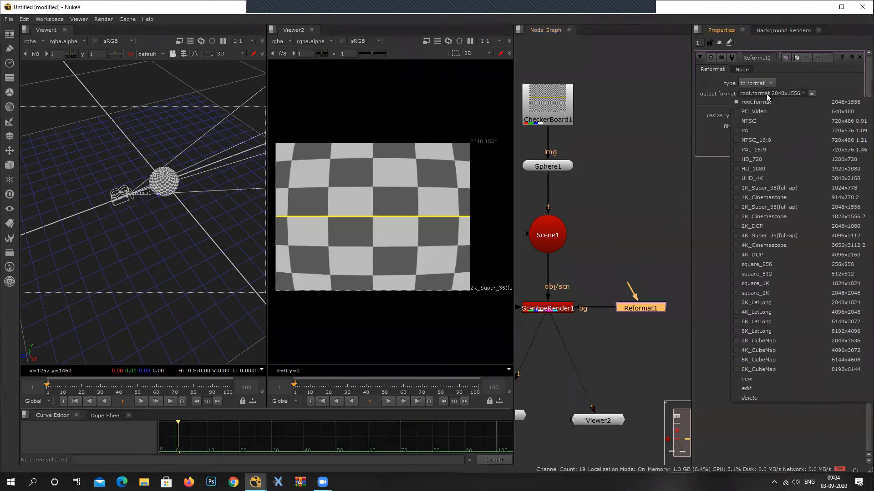
{"action": "left_click", "coordinate": [678, 302]}
{"action": "left_click", "coordinate": [639, 308]}
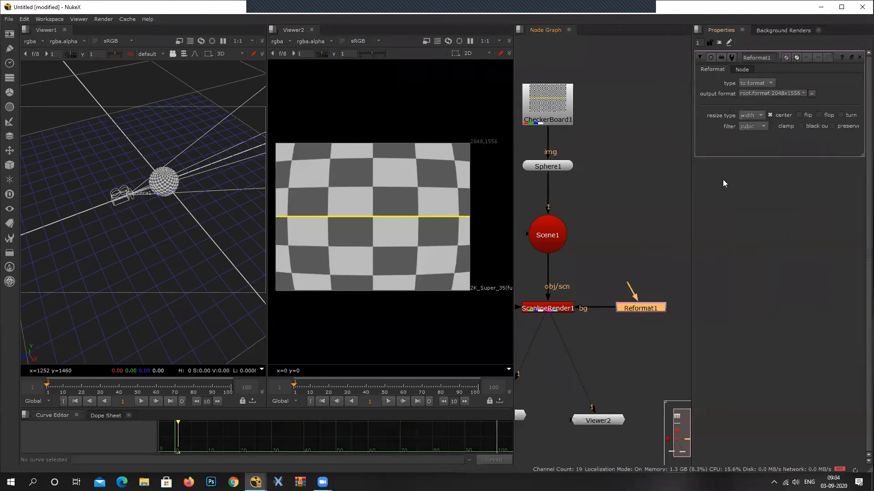
{"action": "left_click", "coordinate": [767, 94]}
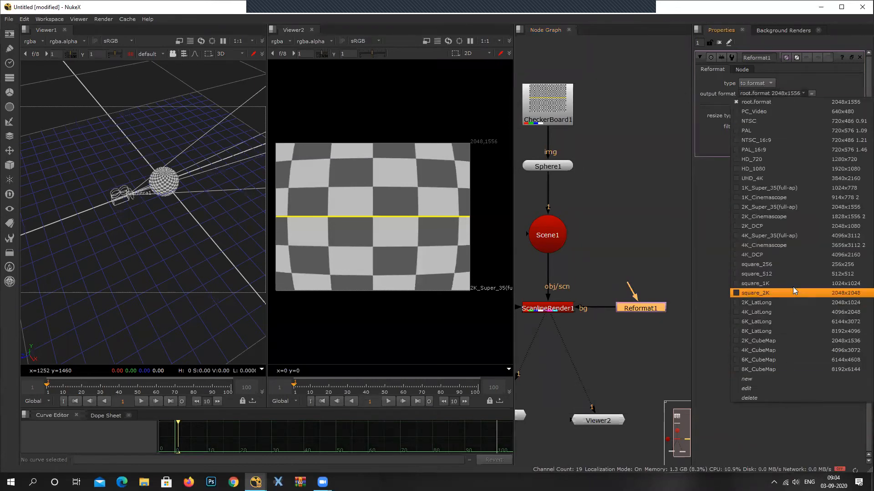
{"action": "left_click", "coordinate": [802, 159]}
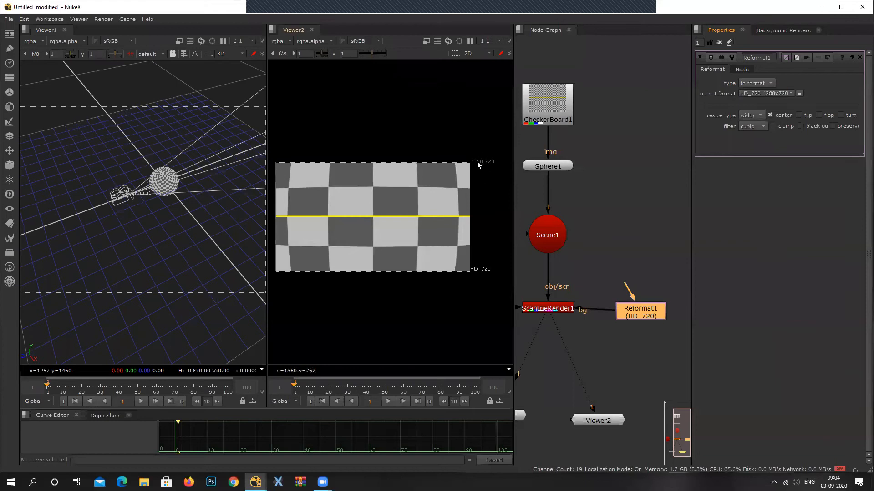
Align the Reformat node beside the ScanlineRender and select the ScanlineRender node.
{"action": "mouse_move", "coordinate": [648, 318]}
{"action": "left_mouse_down"}
{"action": "mouse_move", "coordinate": [642, 314]}
{"action": "mouse_move", "coordinate": [648, 312]}
{"action": "left_mouse_up"}
{"action": "middle_click_drag", "start_coordinate": [581, 300], "coordinate": [598, 294]}
{"action": "left_click", "coordinate": [570, 305]}
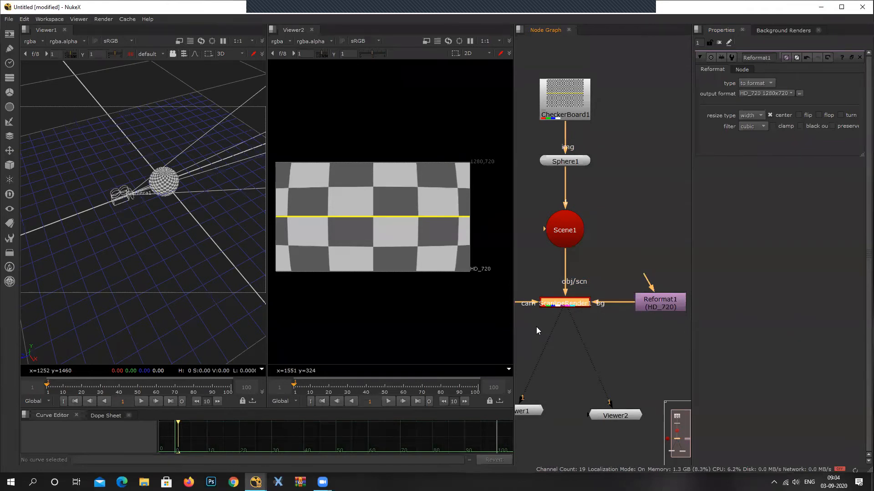
Select the Reformat node and examine the output formats it offers.
{"action": "left_click_drag", "start_coordinate": [669, 309], "coordinate": [665, 310]}
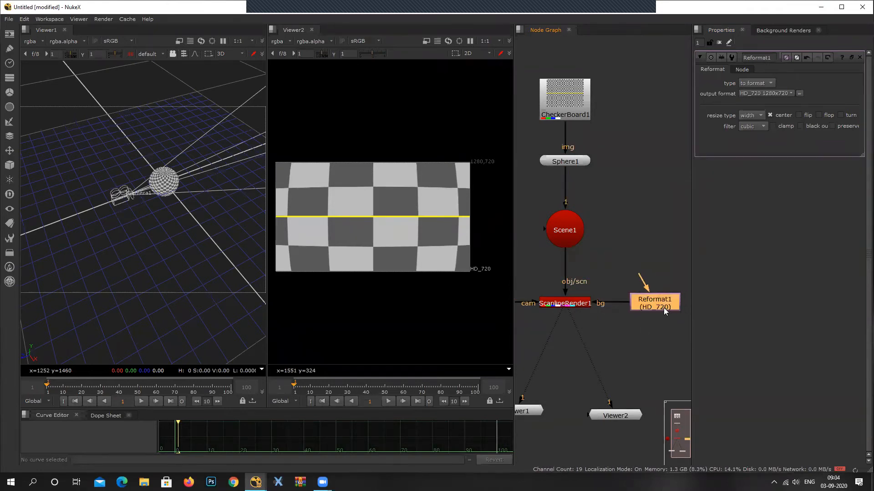
{"action": "left_click", "coordinate": [760, 93]}
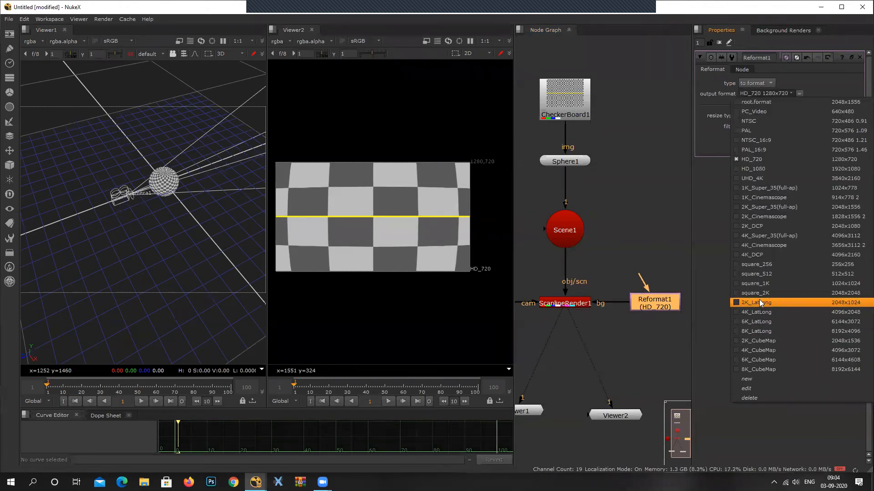
{"action": "left_click", "coordinate": [625, 202]}
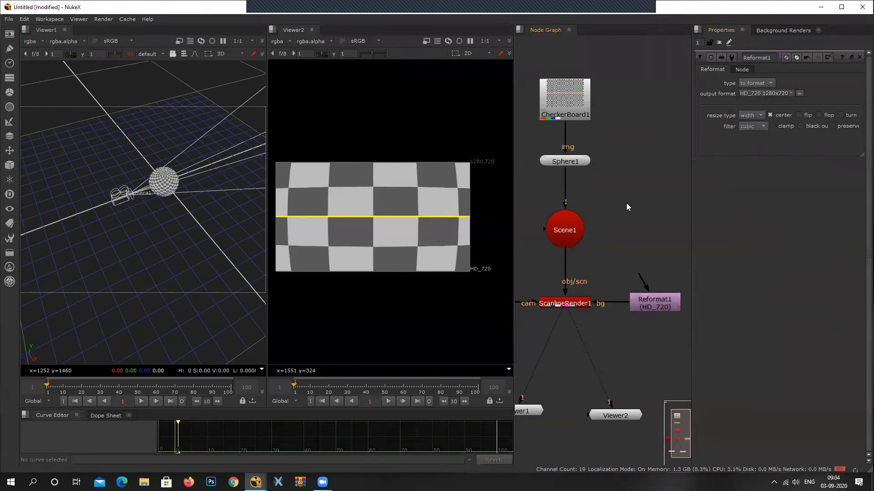
Set the project's full size format to HD_1080 1920x1080 in the Project Settings.
{"action": "scroll", "coordinate": [638, 232], "scroll_direction": "down", "scroll_amount": 3}
{"action": "middle_click_drag", "start_coordinate": [638, 234], "coordinate": [655, 203]}
{"action": "left_click_drag", "start_coordinate": [569, 328], "coordinate": [553, 350]}
{"action": "left_click_drag", "start_coordinate": [640, 332], "coordinate": [640, 348]}
{"action": "left_click", "coordinate": [660, 318]}
{"action": "key", "text": "s"}
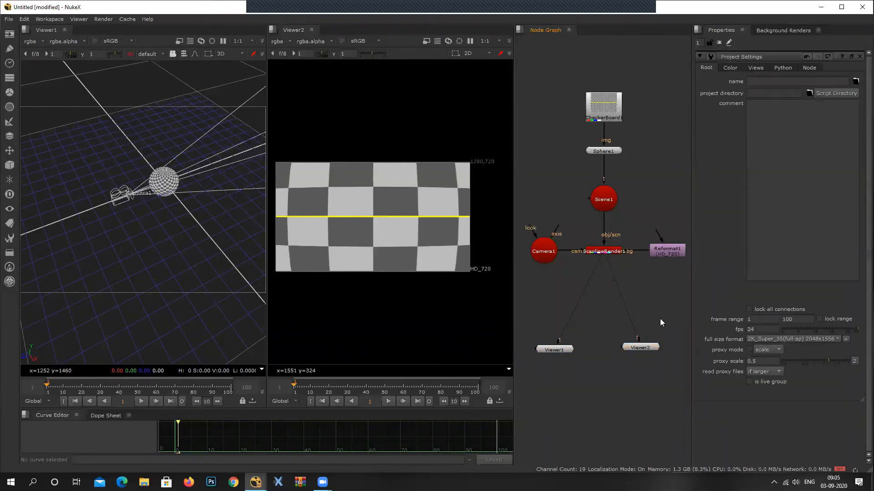
{"action": "scroll", "coordinate": [784, 339], "scroll_direction": "down", "scroll_amount": 4}
{"action": "left_click", "coordinate": [780, 340]}
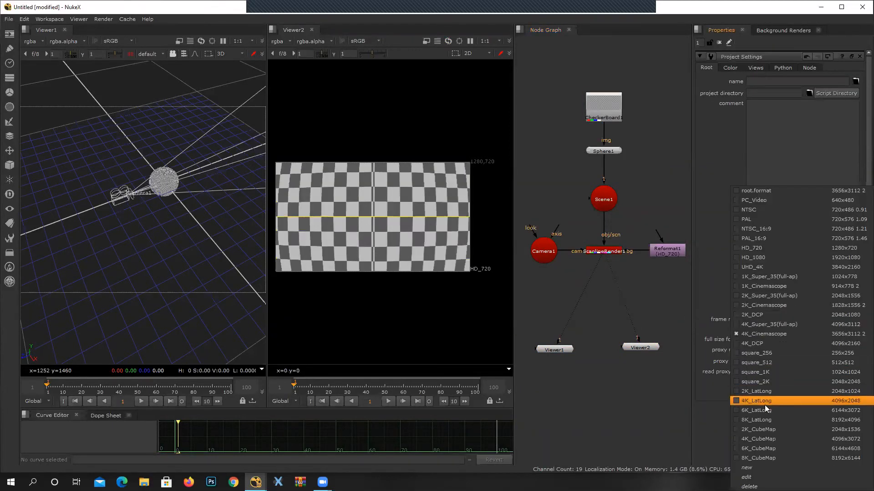
{"action": "left_click", "coordinate": [792, 257]}
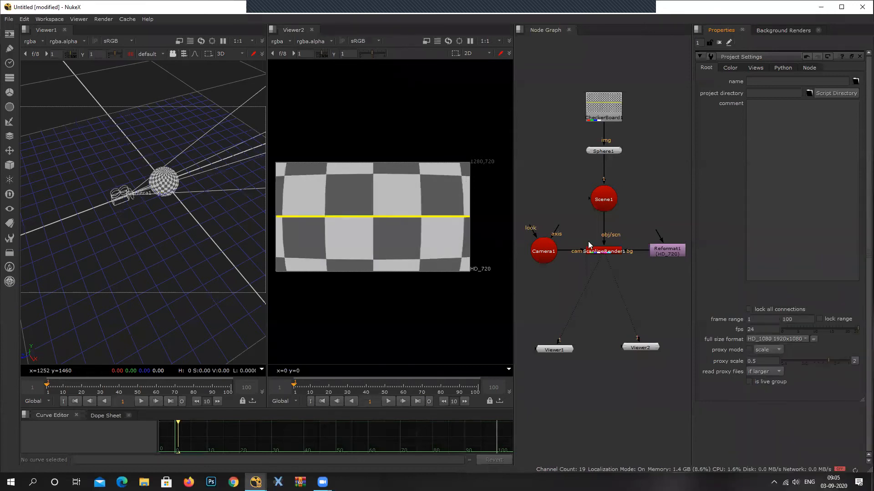
Detach the Reformat node from the ScanlineRender's bg input to compare frame sizes, and reconnect it.
{"action": "left_click_drag", "start_coordinate": [636, 250], "coordinate": [665, 203]}
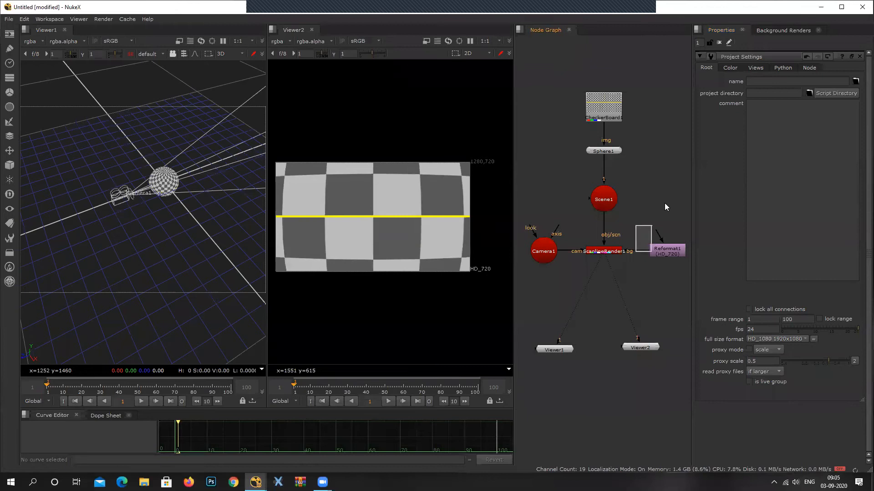
{"action": "left_click_drag", "start_coordinate": [655, 253], "coordinate": [666, 192]}
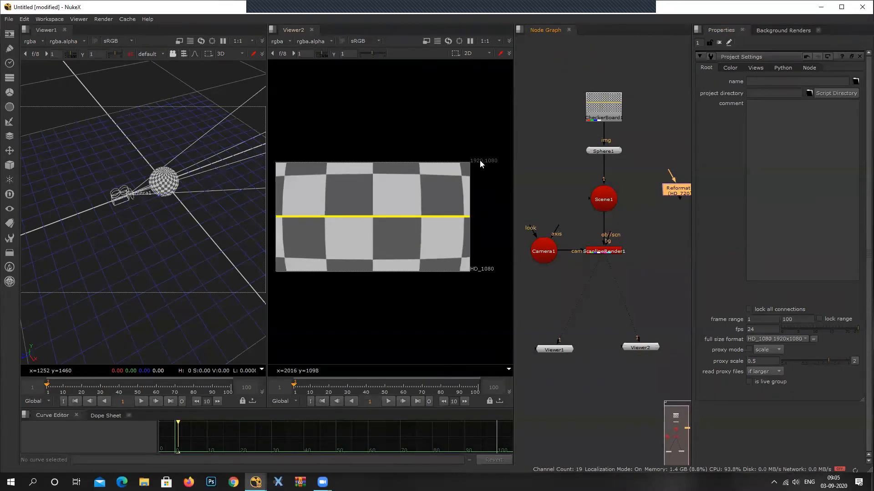
{"action": "left_click_drag", "start_coordinate": [676, 193], "coordinate": [672, 251]}
{"action": "double_click", "coordinate": [672, 251]}
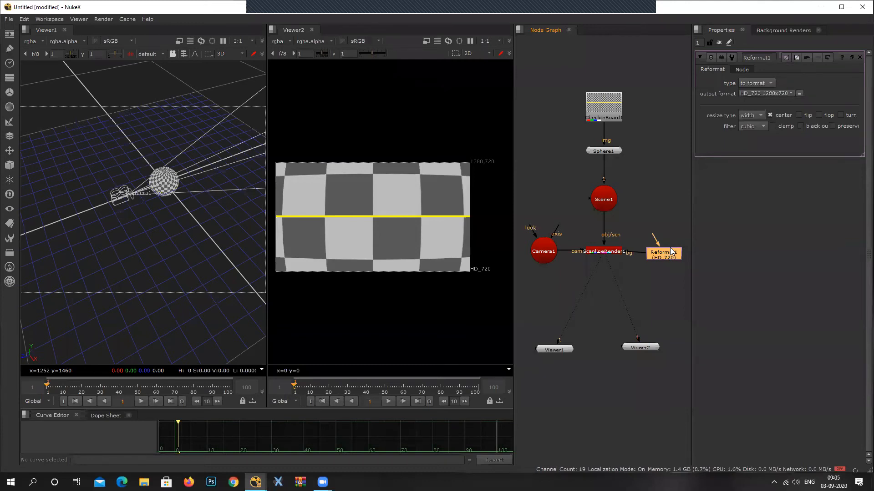
Delete the CheckerBoard node that textures the sphere.
{"action": "left_click_drag", "start_coordinate": [569, 81], "coordinate": [647, 131]}
{"action": "key", "text": "Delete"}
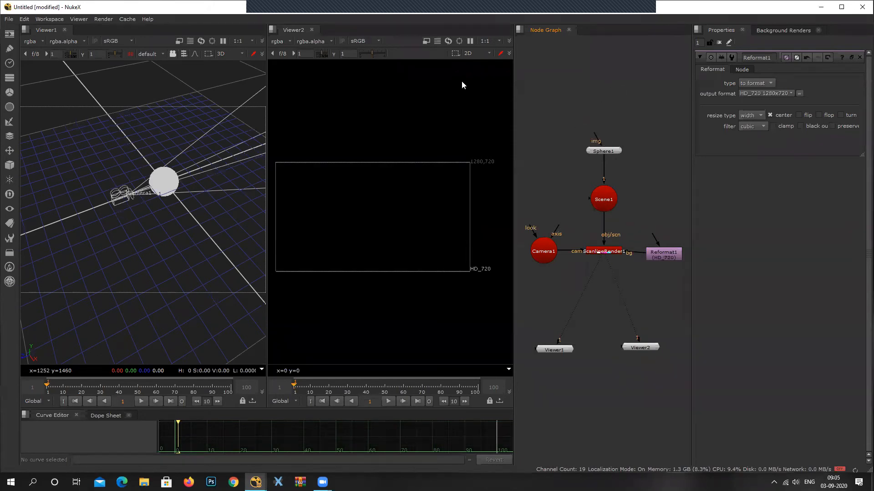
Load earth_map.exr from the Class_newfiles/Nuke folder in a Read node and connect it to the Sphere's img input.
{"action": "left_click", "coordinate": [9, 36]}
{"action": "left_click", "coordinate": [64, 45]}
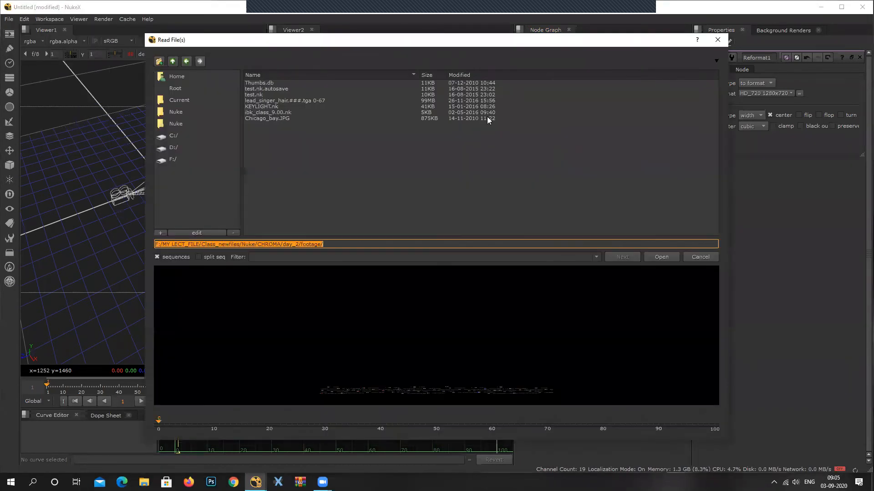
{"action": "left_click", "coordinate": [172, 62]}
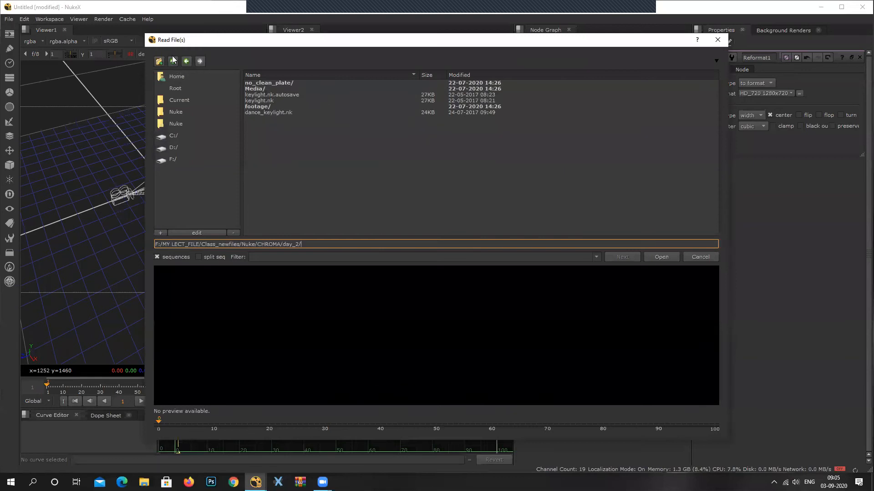
{"action": "left_click", "coordinate": [172, 62]}
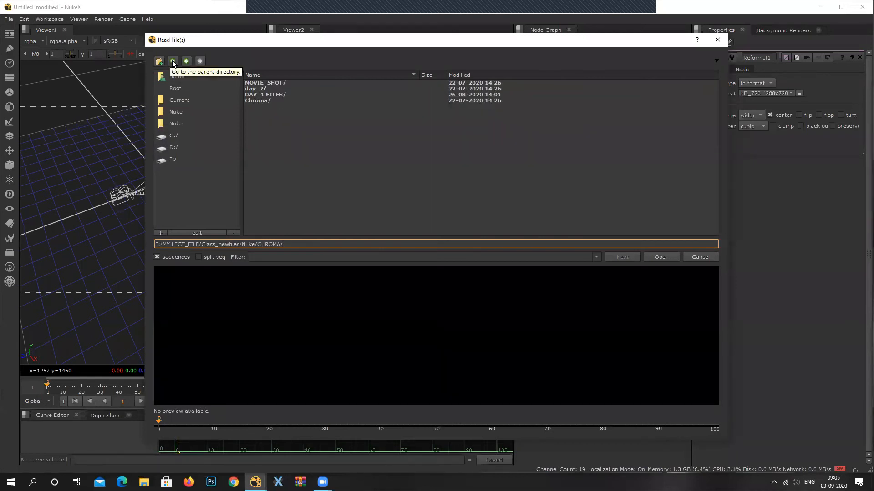
{"action": "left_click", "coordinate": [172, 62]}
{"action": "left_click", "coordinate": [181, 111]}
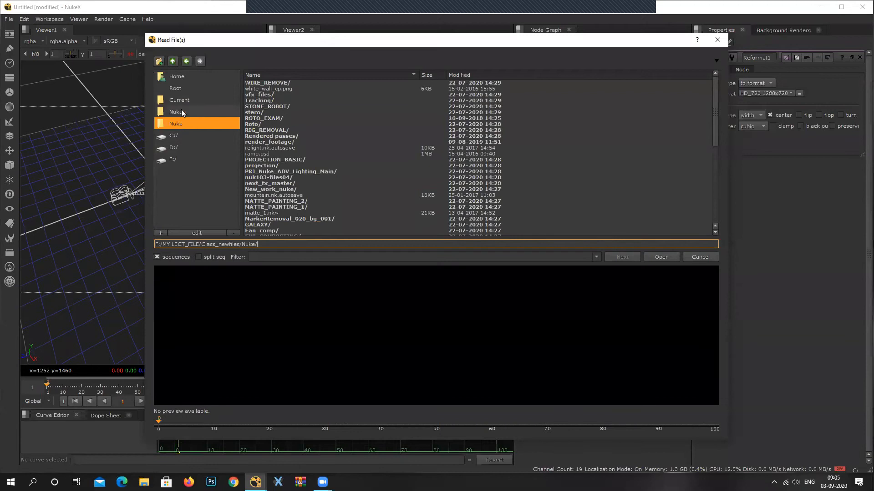
{"action": "left_click", "coordinate": [183, 124]}
{"action": "scroll", "coordinate": [309, 146], "scroll_direction": "down", "scroll_amount": 4}
{"action": "scroll", "coordinate": [310, 149], "scroll_direction": "down", "scroll_amount": 1}
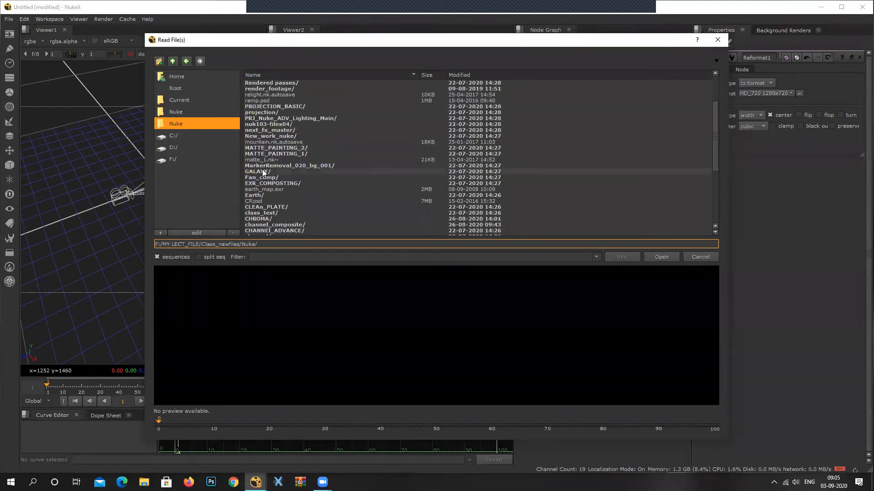
{"action": "left_click", "coordinate": [268, 189]}
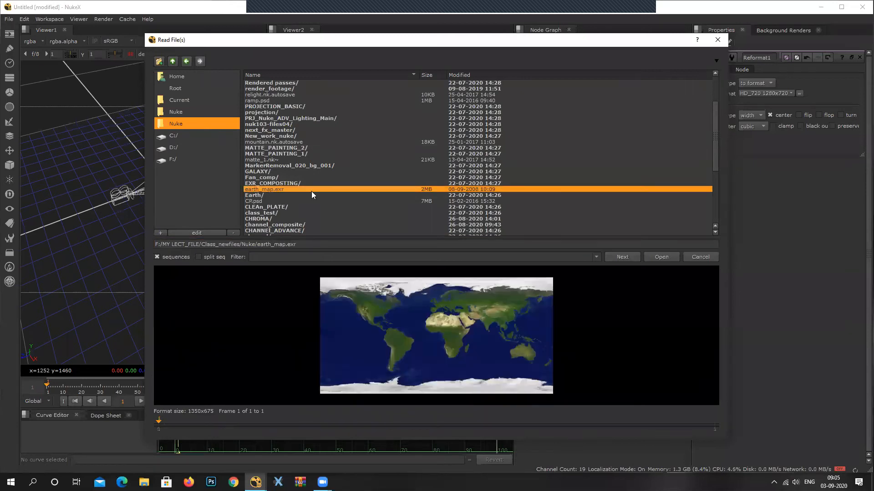
{"action": "left_click", "coordinate": [658, 257]}
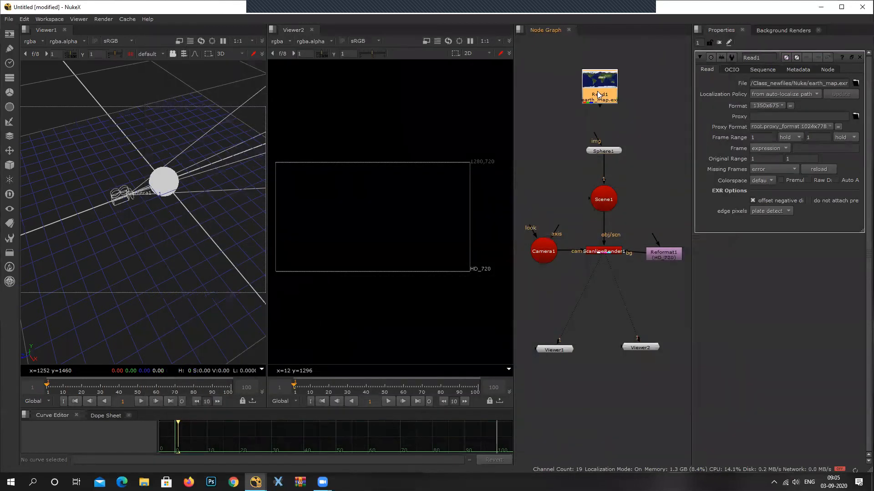
{"action": "left_click_drag", "start_coordinate": [596, 136], "coordinate": [606, 105]}
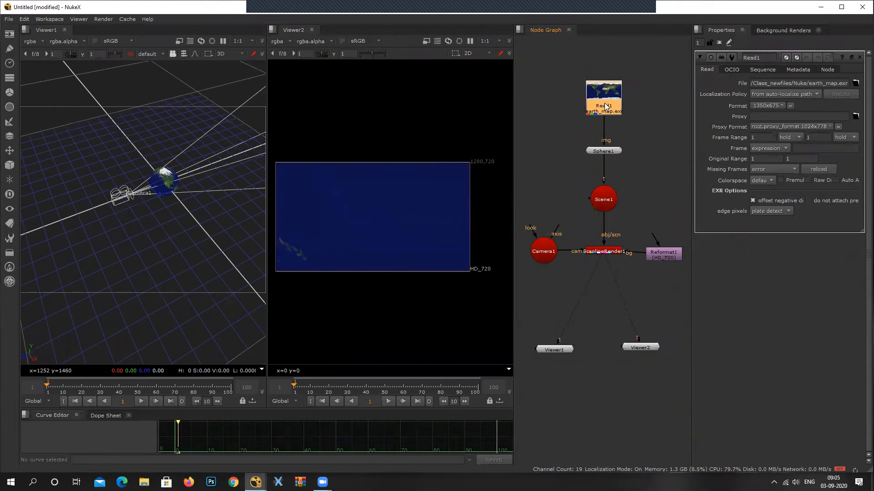
Select Camera1, try pulling it away from the sphere in the 3D view, and undo that move.
{"action": "scroll", "coordinate": [182, 174], "scroll_direction": "up", "scroll_amount": 1}
{"action": "middle_click_drag", "start_coordinate": [640, 279], "coordinate": [631, 304]}
{"action": "left_click", "coordinate": [544, 279]}
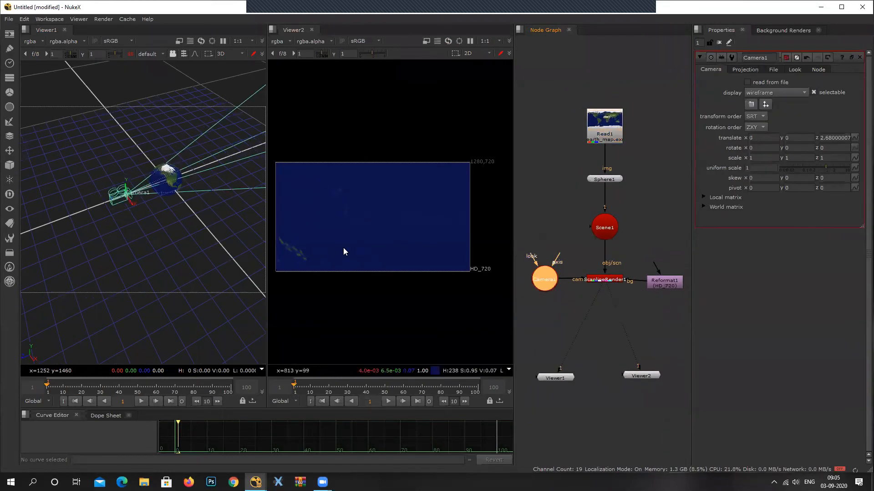
{"action": "left_click_drag", "start_coordinate": [138, 197], "coordinate": [123, 206]}
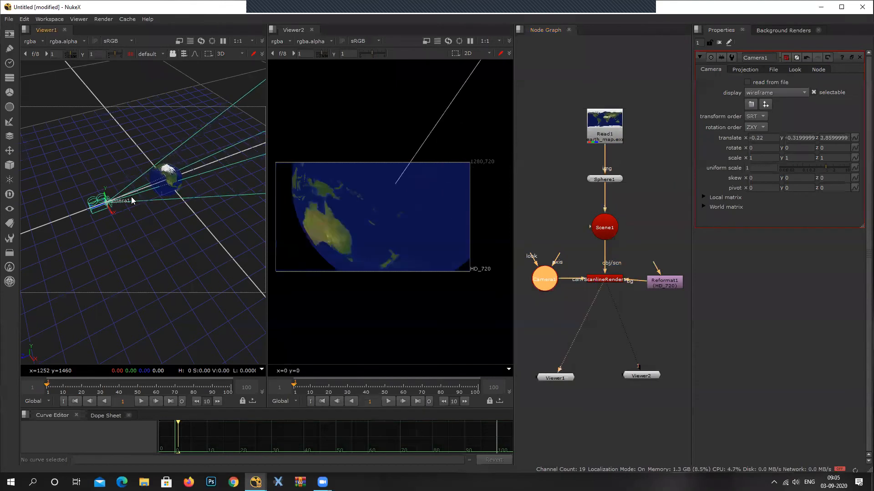
{"action": "key", "text": "ctrl+z"}
Show Viewer1 from the top and move Camera1 straight back along Z to about 9.92.
{"action": "left_click_drag", "start_coordinate": [165, 216], "coordinate": [242, 84], "text": "ctrl"}
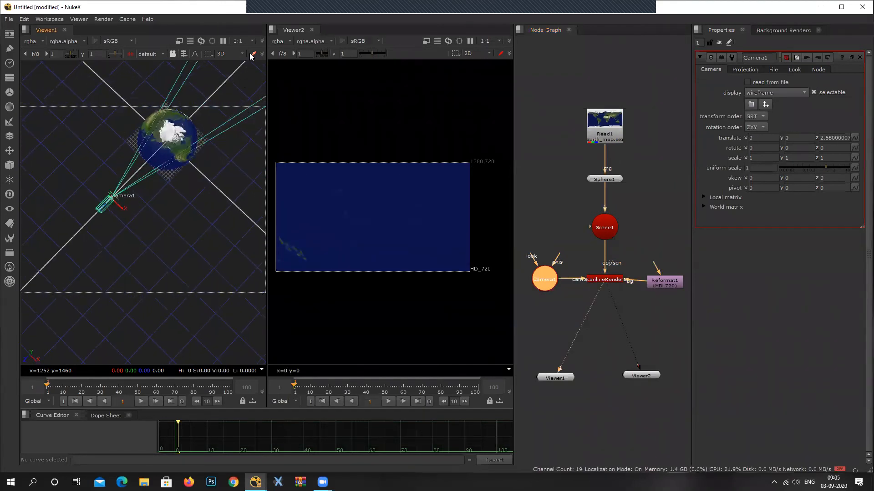
{"action": "left_click", "coordinate": [230, 53]}
{"action": "left_click", "coordinate": [226, 99]}
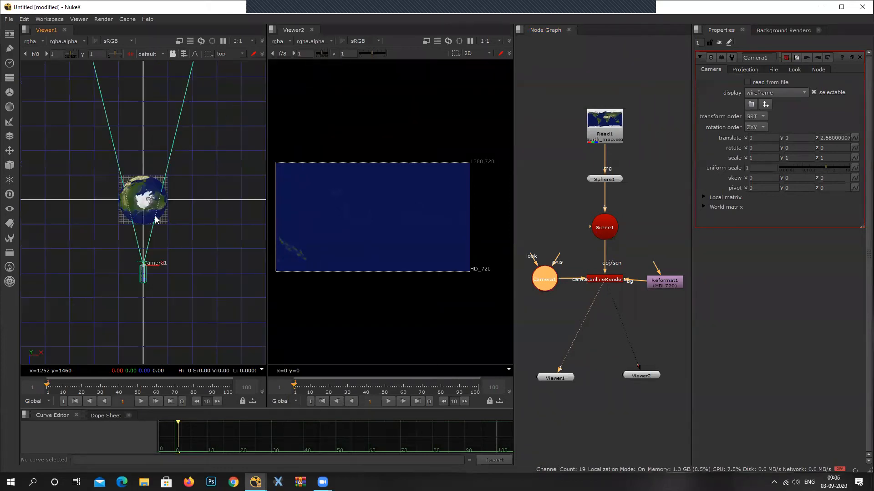
{"action": "left_click_drag", "start_coordinate": [143, 279], "coordinate": [142, 359]}
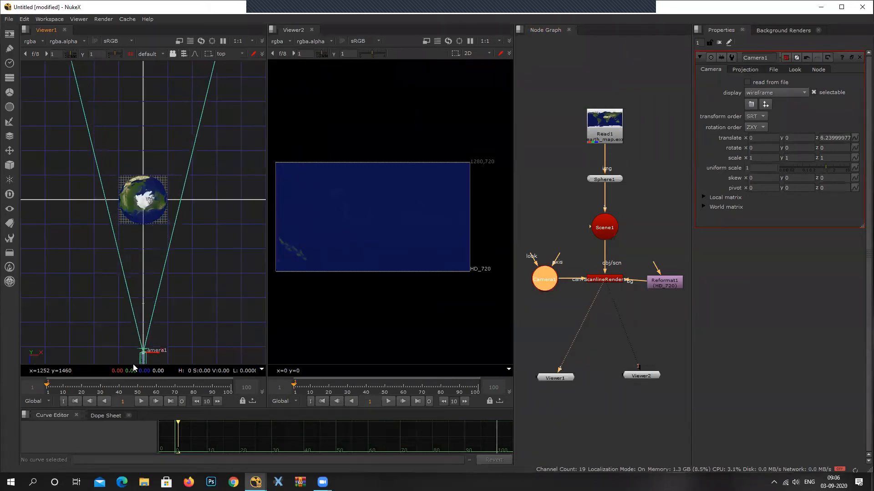
{"action": "middle_click_drag", "start_coordinate": [191, 289], "coordinate": [190, 189]}
{"action": "scroll", "coordinate": [190, 190], "scroll_direction": "down", "scroll_amount": 2}
{"action": "left_click_drag", "start_coordinate": [150, 272], "coordinate": [150, 339]}
{"action": "middle_click_drag", "start_coordinate": [190, 270], "coordinate": [192, 253]}
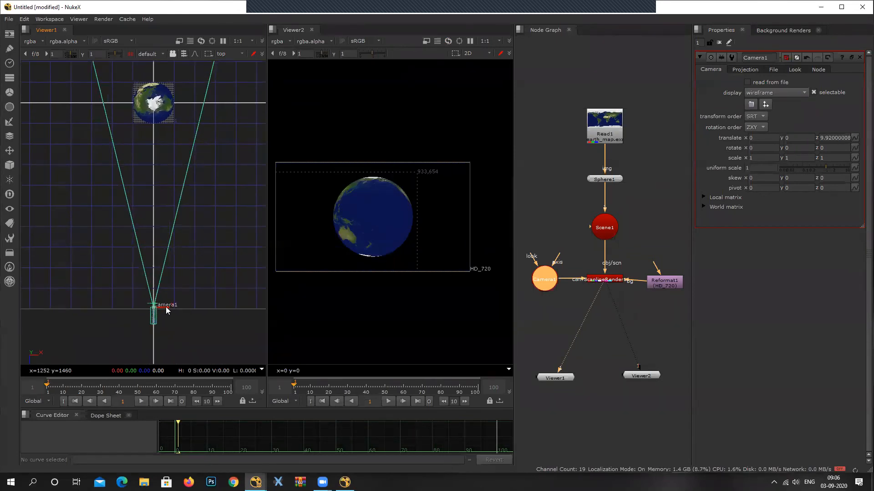
Open the Sphere node's properties and take a closer look at the rendered globe in Viewer2.
{"action": "middle_click_drag", "start_coordinate": [566, 231], "coordinate": [544, 266]}
{"action": "double_click", "coordinate": [590, 213]}
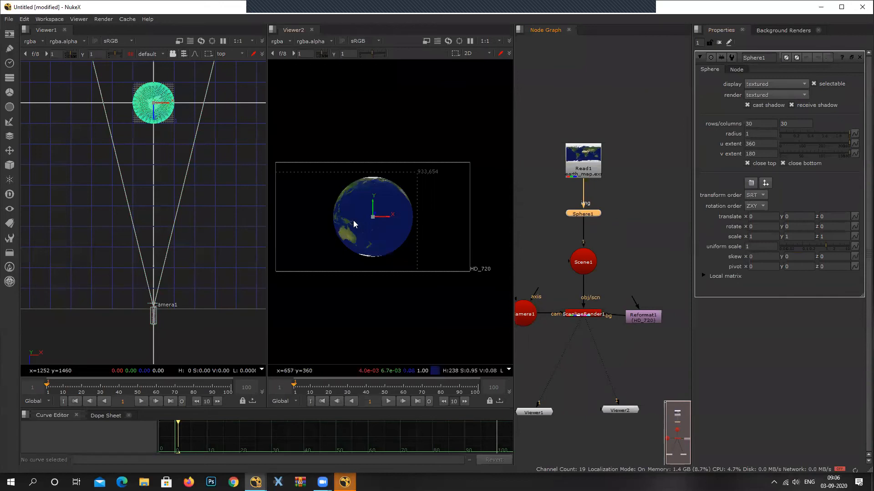
{"action": "scroll", "coordinate": [347, 209], "scroll_direction": "up", "scroll_amount": 4}
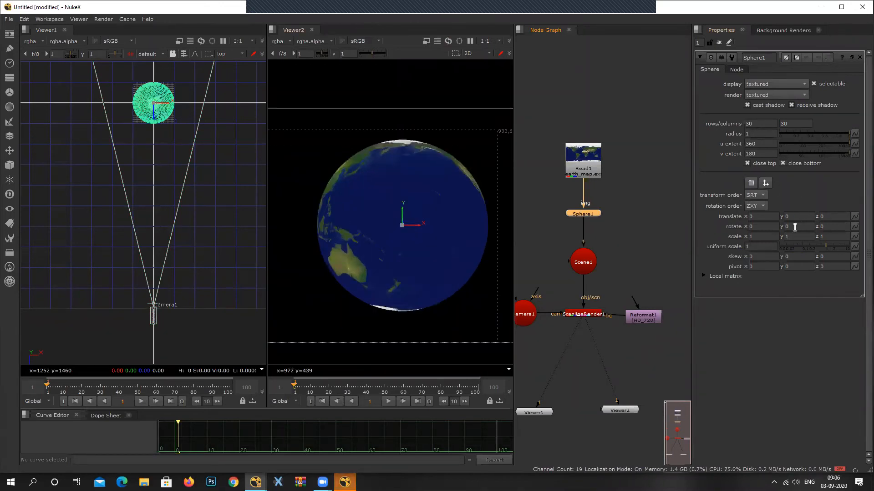
{"action": "left_click", "coordinate": [640, 259]}
{"action": "left_click", "coordinate": [584, 213]}
{"action": "key", "text": "t"}
{"action": "mouse_move", "coordinate": [623, 231]}
{"action": "left_mouse_down"}
{"action": "mouse_move", "coordinate": [588, 212]}
{"action": "mouse_move", "coordinate": [636, 227]}
{"action": "left_mouse_up"}
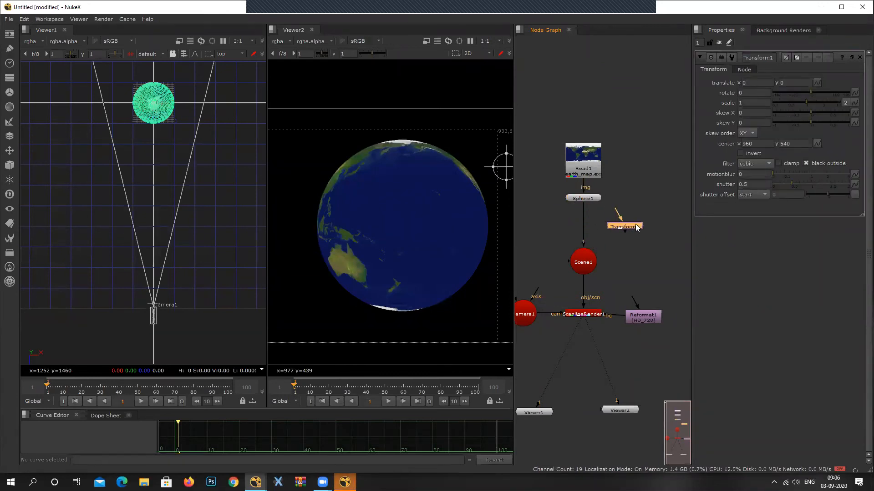
{"action": "key", "text": "Delete"}
Set the Sphere node's Y rotation to 63.
{"action": "double_click", "coordinate": [582, 199]}
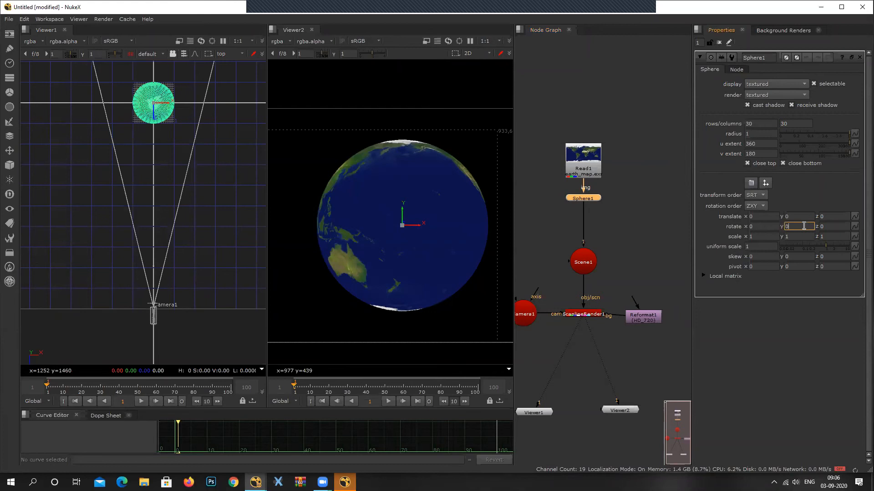
{"action": "type", "text": "15"}
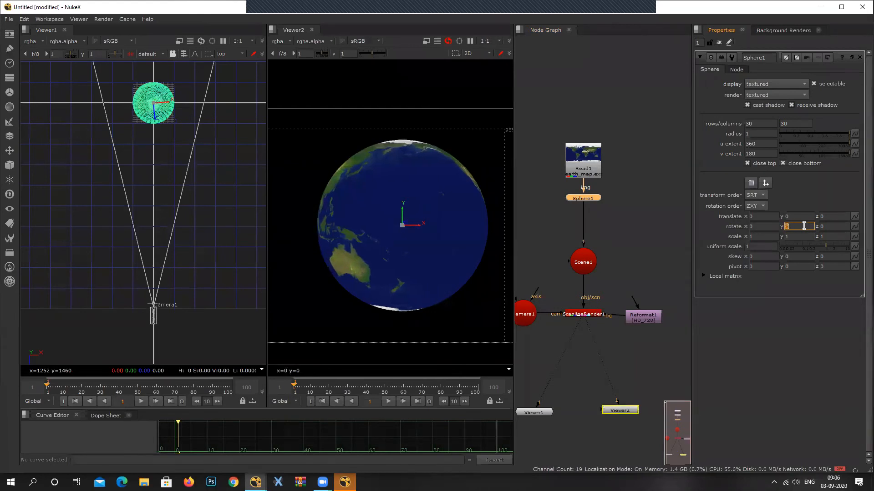
{"action": "key", "text": "Return"}
{"action": "scroll", "coordinate": [804, 226], "scroll_direction": "up", "scroll_amount": 20}
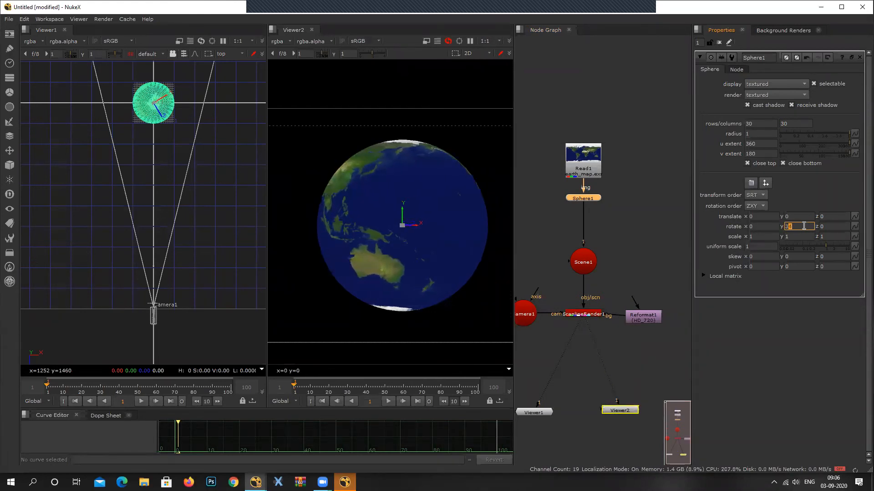
{"action": "scroll", "coordinate": [803, 226], "scroll_direction": "up", "scroll_amount": 13}
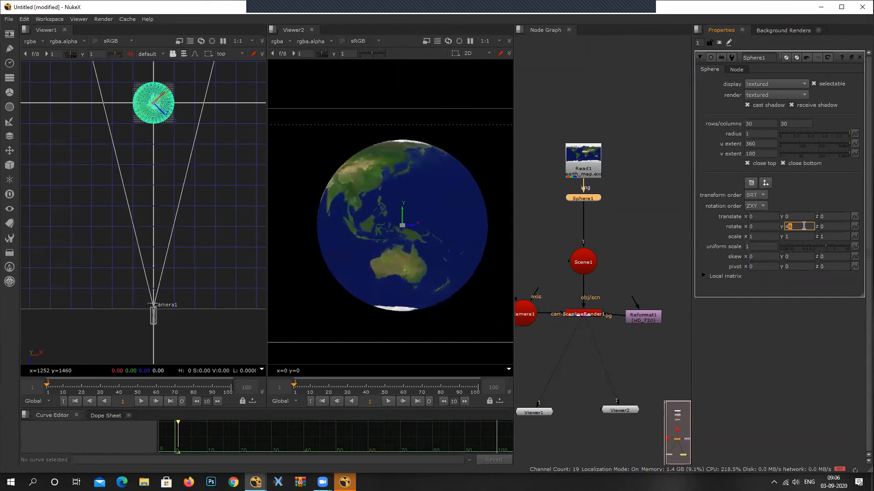
{"action": "scroll", "coordinate": [803, 226], "scroll_direction": "up", "scroll_amount": 13}
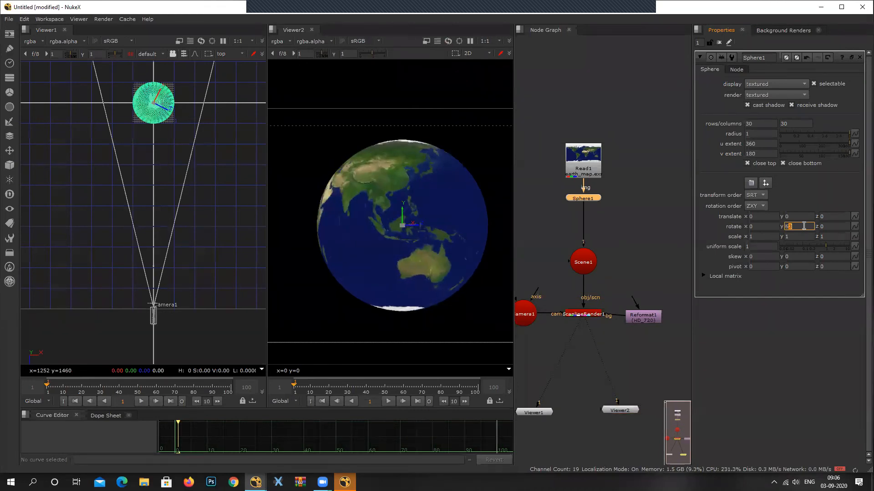
Set the Sphere node's X rotation to 17 and its Z rotation to 28.
{"action": "left_click", "coordinate": [761, 227]}
{"action": "scroll", "coordinate": [761, 228], "scroll_direction": "up", "scroll_amount": 5}
{"action": "scroll", "coordinate": [761, 228], "scroll_direction": "up", "scroll_amount": 8}
{"action": "left_click", "coordinate": [839, 227]}
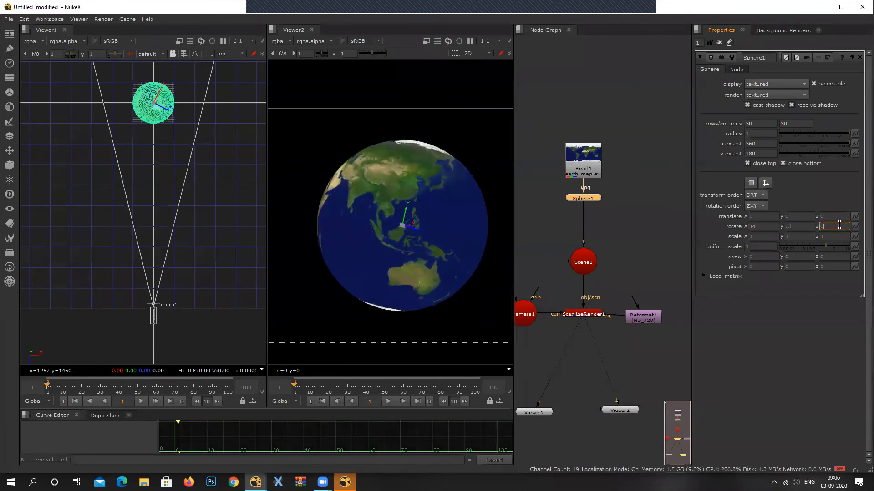
{"action": "scroll", "coordinate": [839, 224], "scroll_direction": "up", "scroll_amount": 3}
{"action": "scroll", "coordinate": [840, 225], "scroll_direction": "up", "scroll_amount": 15}
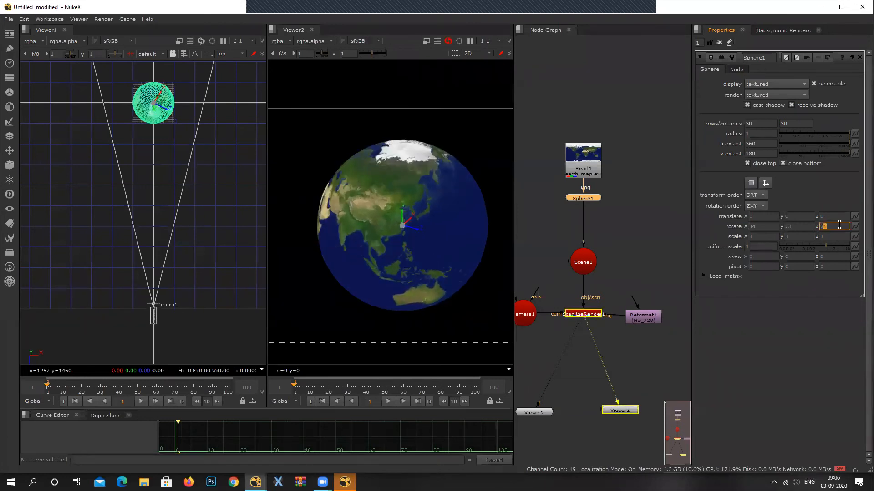
{"action": "scroll", "coordinate": [839, 225], "scroll_direction": "up", "scroll_amount": 2}
{"action": "left_click", "coordinate": [761, 228]}
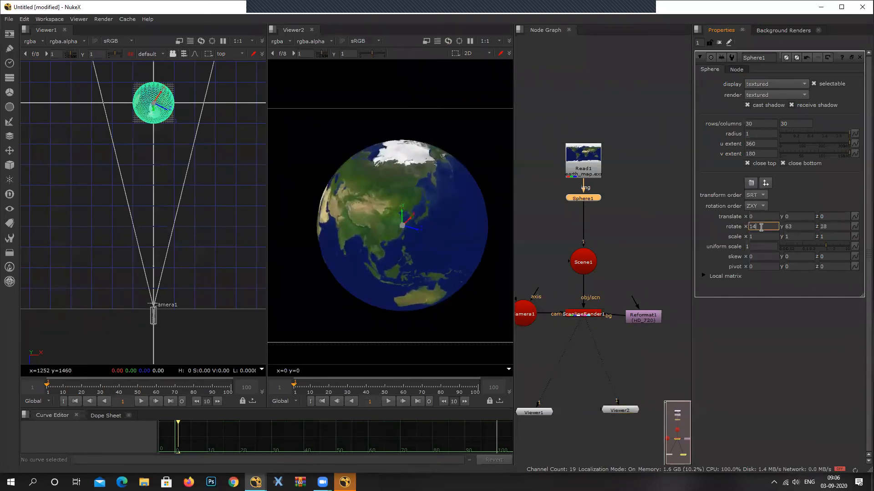
{"action": "scroll", "coordinate": [761, 228], "scroll_direction": "up", "scroll_amount": 3}
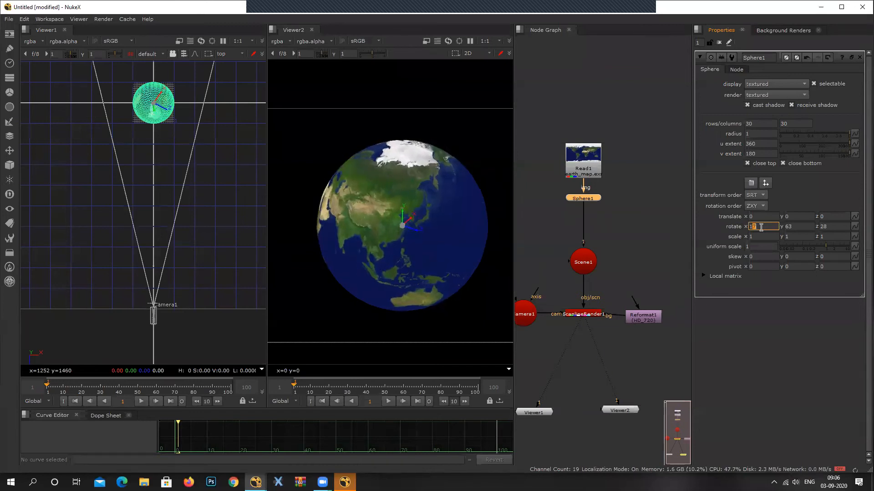
Set the Sphere node's Y rotation to 87.
{"action": "left_click", "coordinate": [796, 226]}
{"action": "scroll", "coordinate": [802, 221], "scroll_direction": "up", "scroll_amount": 12}
{"action": "scroll", "coordinate": [801, 222], "scroll_direction": "up", "scroll_amount": 10}
{"action": "scroll", "coordinate": [802, 222], "scroll_direction": "up", "scroll_amount": 2}
{"action": "left_click", "coordinate": [665, 199]}
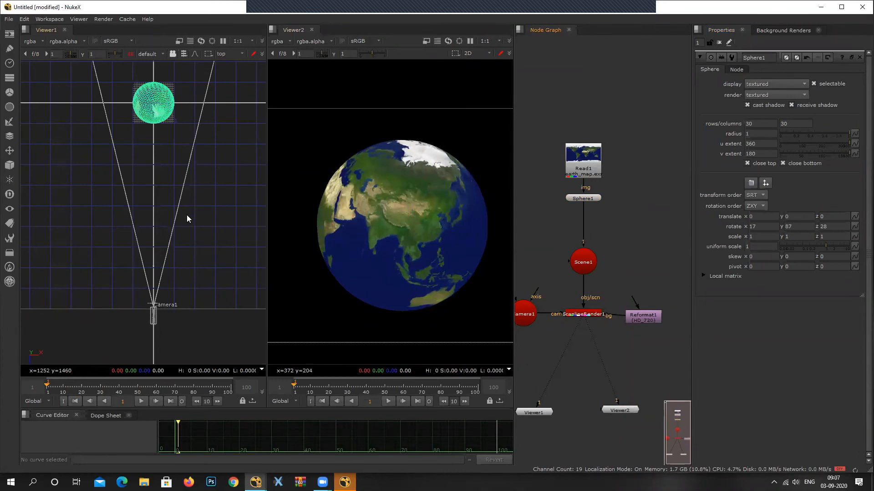
Examine the node tree and the whole rendered globe inside its frame in Viewer2.
{"action": "scroll", "coordinate": [564, 252], "scroll_direction": "down", "scroll_amount": 2}
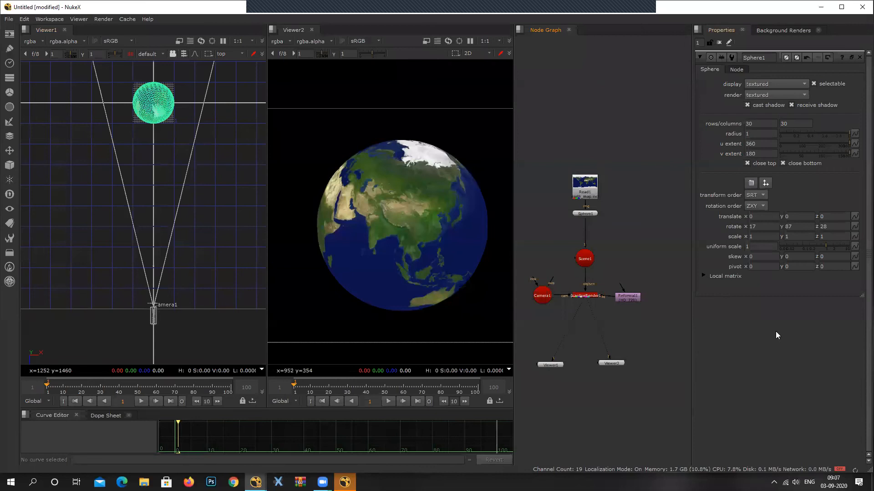
{"action": "scroll", "coordinate": [593, 309], "scroll_direction": "up", "scroll_amount": 5}
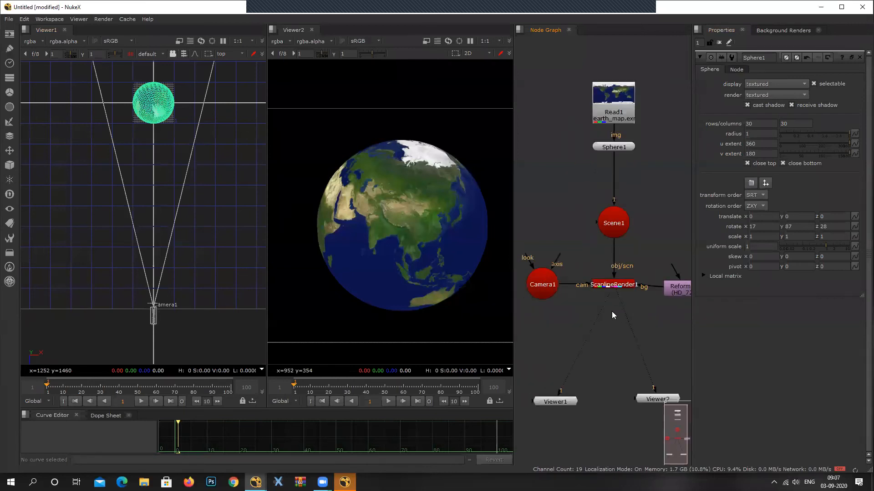
{"action": "scroll", "coordinate": [456, 248], "scroll_direction": "down", "scroll_amount": 2}
{"action": "scroll", "coordinate": [580, 301], "scroll_direction": "down", "scroll_amount": 3}
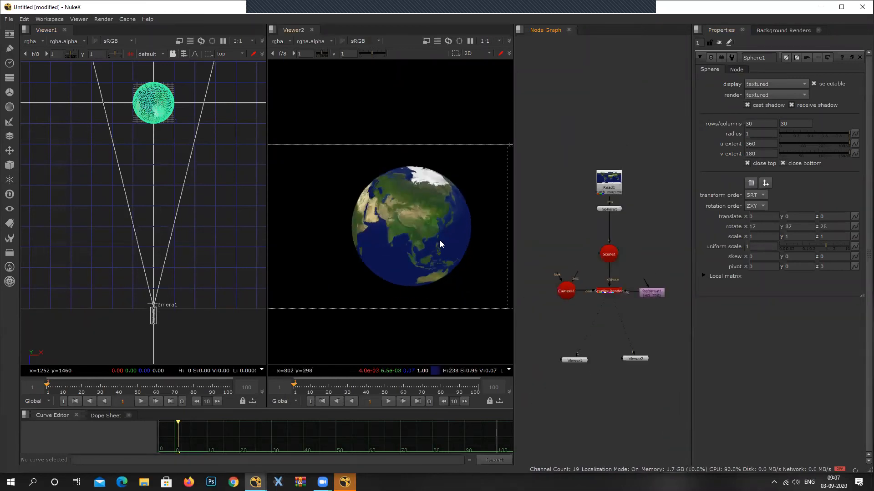
{"action": "scroll", "coordinate": [432, 238], "scroll_direction": "down", "scroll_amount": 3}
{"action": "middle_click_drag", "start_coordinate": [415, 235], "coordinate": [414, 212]}
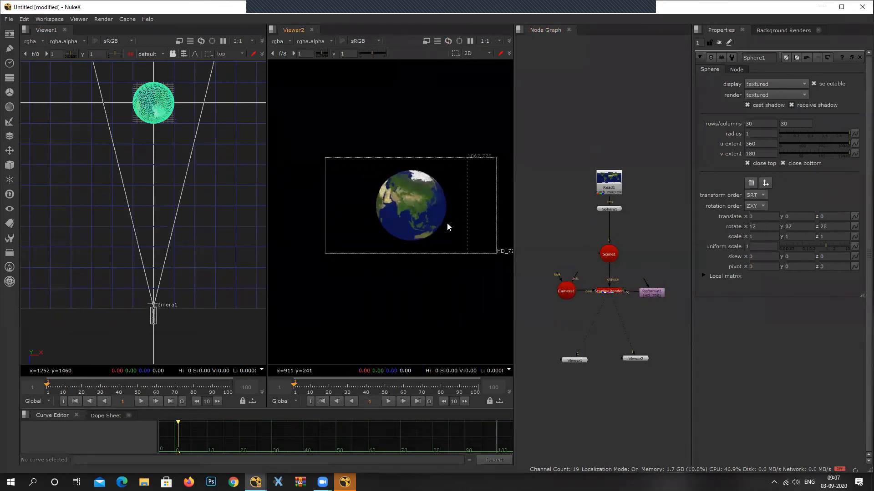
{"action": "scroll", "coordinate": [447, 223], "scroll_direction": "up", "scroll_amount": 2}
{"action": "scroll", "coordinate": [612, 298], "scroll_direction": "up", "scroll_amount": 4}
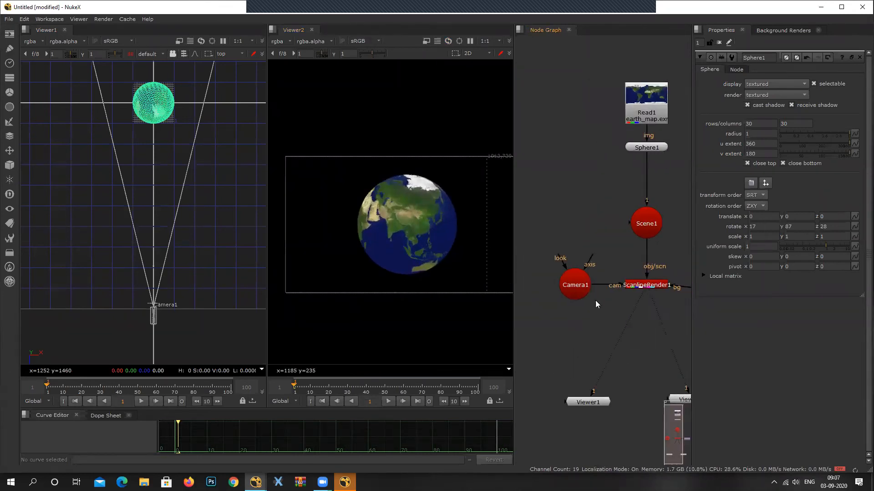
Open Camera1's properties and set keyframes on its X, Y and Z translate values at frame 1.
{"action": "left_click", "coordinate": [581, 278]}
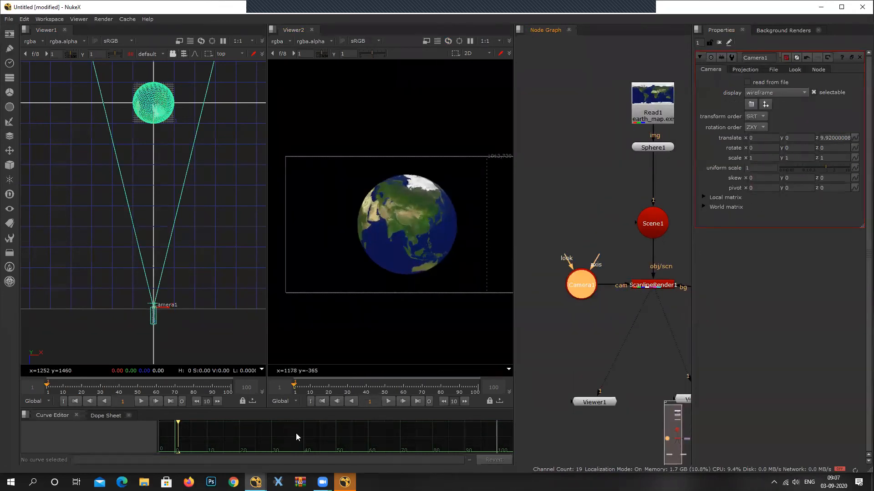
{"action": "left_click_drag", "start_coordinate": [71, 386], "coordinate": [197, 392]}
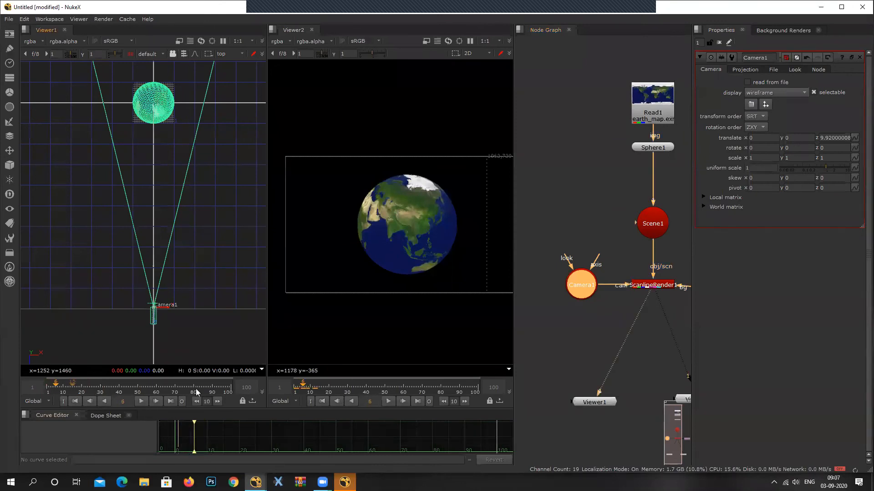
{"action": "left_click_drag", "start_coordinate": [317, 389], "coordinate": [295, 390]}
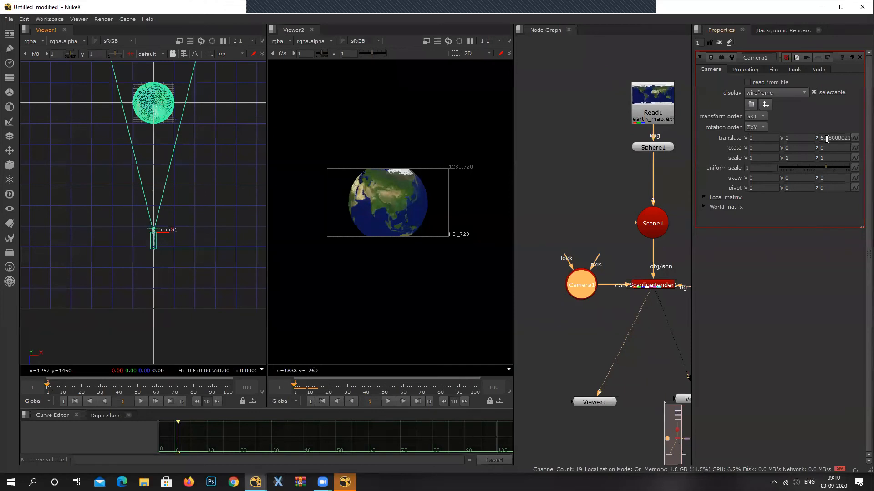
{"action": "right_click", "coordinate": [827, 139]}
{"action": "left_click", "coordinate": [827, 142]}
{"action": "right_click", "coordinate": [771, 141]}
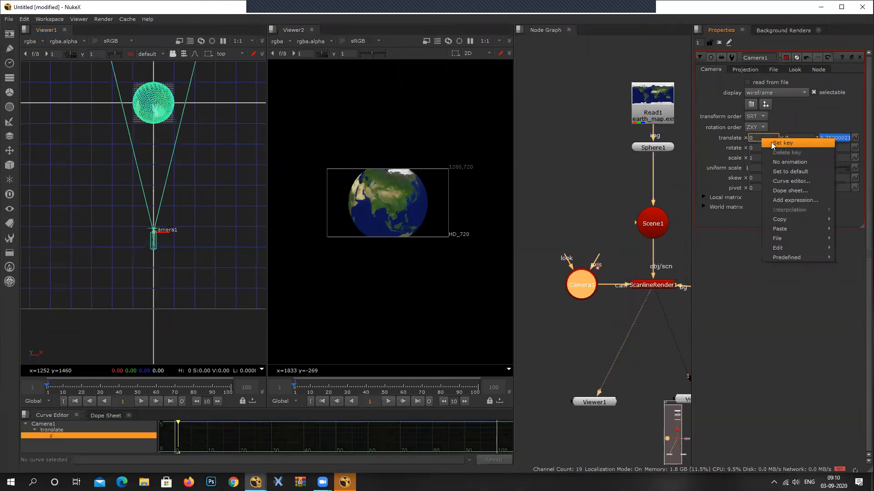
{"action": "left_click", "coordinate": [771, 142]}
{"action": "right_click", "coordinate": [803, 138]}
{"action": "left_click", "coordinate": [806, 143]}
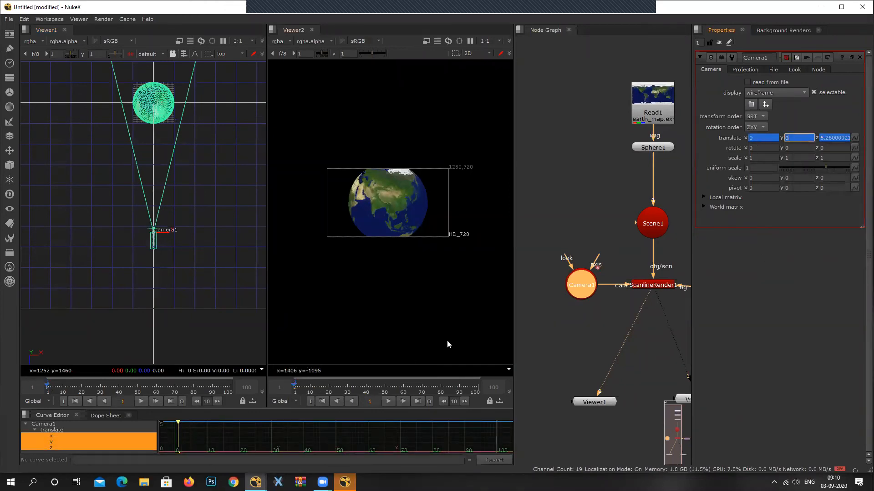
Move Camera1 in to Z about 4.58 at frame 100, and pull it back to Z about 10.14 at frame 1.
{"action": "left_click_drag", "start_coordinate": [76, 387], "coordinate": [232, 391]}
{"action": "left_click_drag", "start_coordinate": [159, 246], "coordinate": [156, 212]}
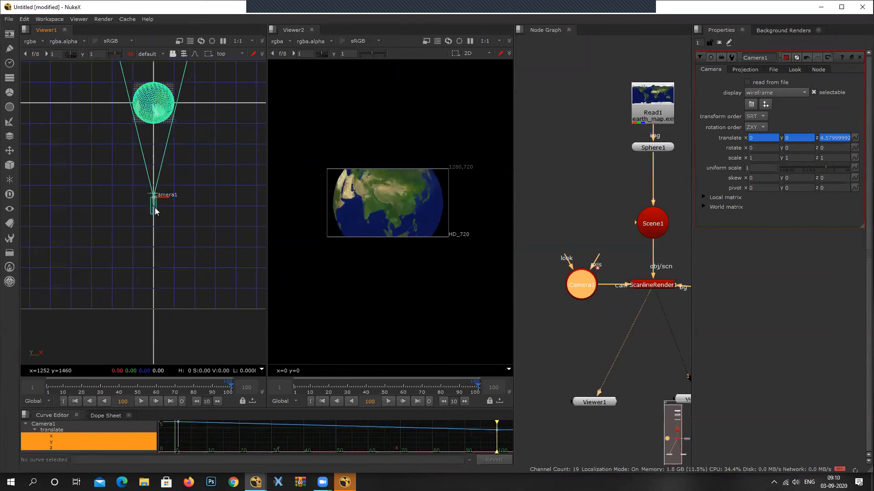
{"action": "left_click_drag", "start_coordinate": [104, 387], "coordinate": [46, 395]}
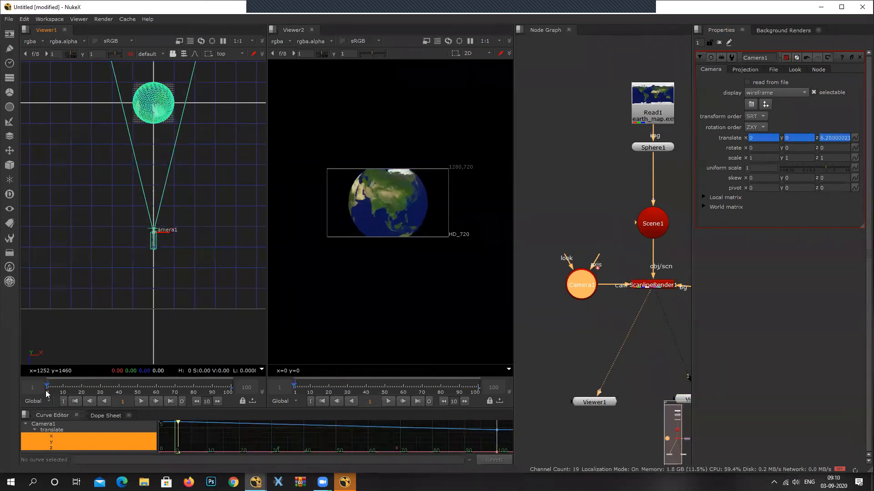
{"action": "left_click_drag", "start_coordinate": [152, 229], "coordinate": [155, 324]}
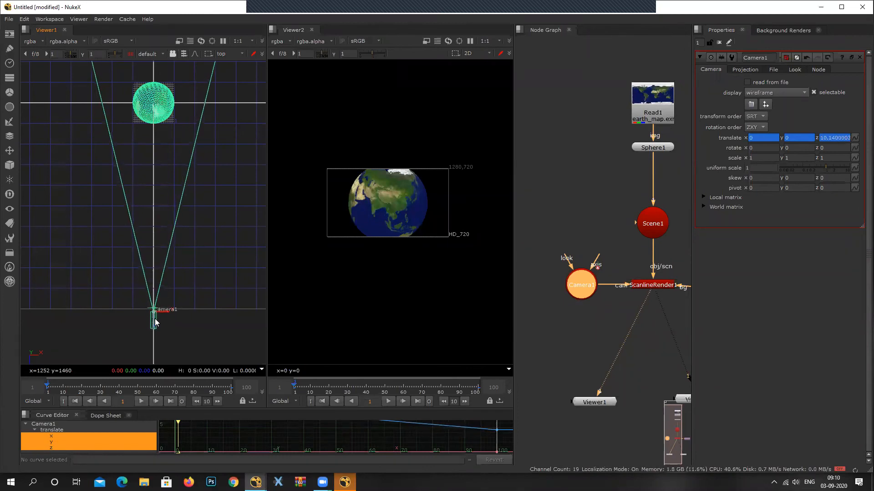
Move Camera1 back to Z about 7.64 at frame 100 and play the camera animation.
{"action": "left_click_drag", "start_coordinate": [50, 392], "coordinate": [231, 394]}
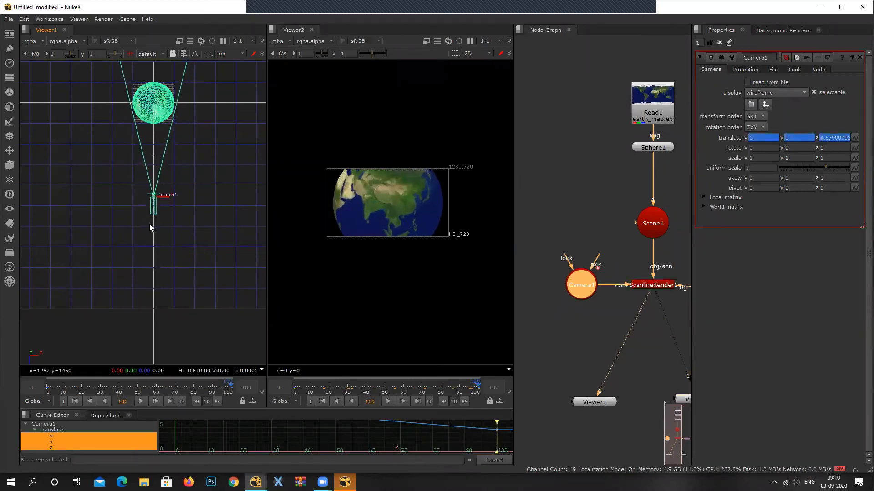
{"action": "left_click_drag", "start_coordinate": [153, 212], "coordinate": [156, 273]}
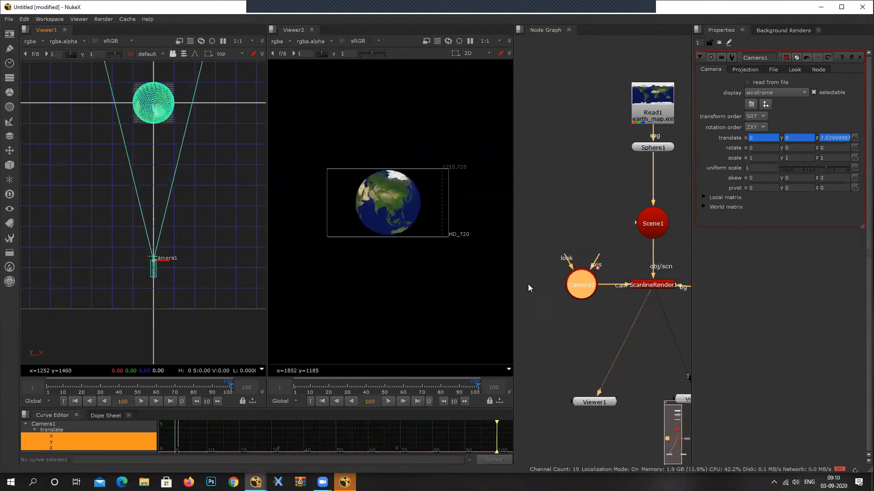
{"action": "left_click_drag", "start_coordinate": [221, 390], "coordinate": [73, 398]}
{"action": "left_click", "coordinate": [141, 402]}
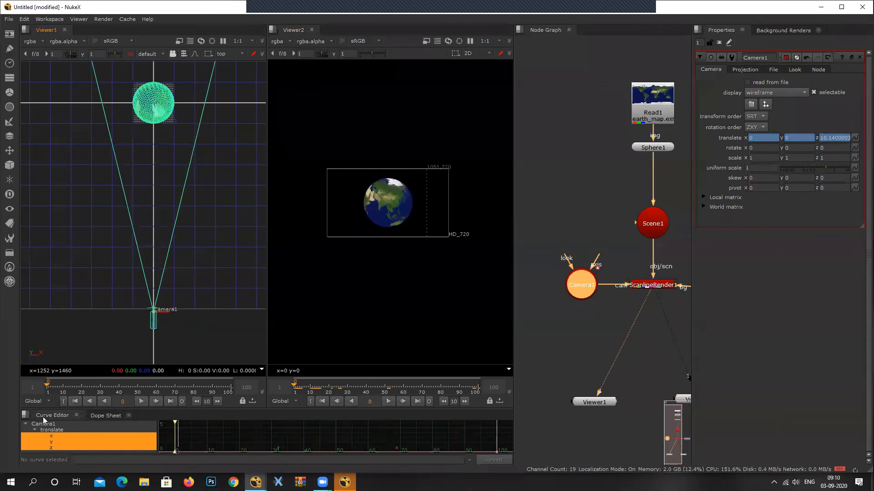
Open the Reformat1 node's properties, compare its frame in Viewer2, and look through the available output formats.
{"action": "middle_click_drag", "start_coordinate": [628, 319], "coordinate": [496, 343]}
{"action": "left_click", "coordinate": [589, 320]}
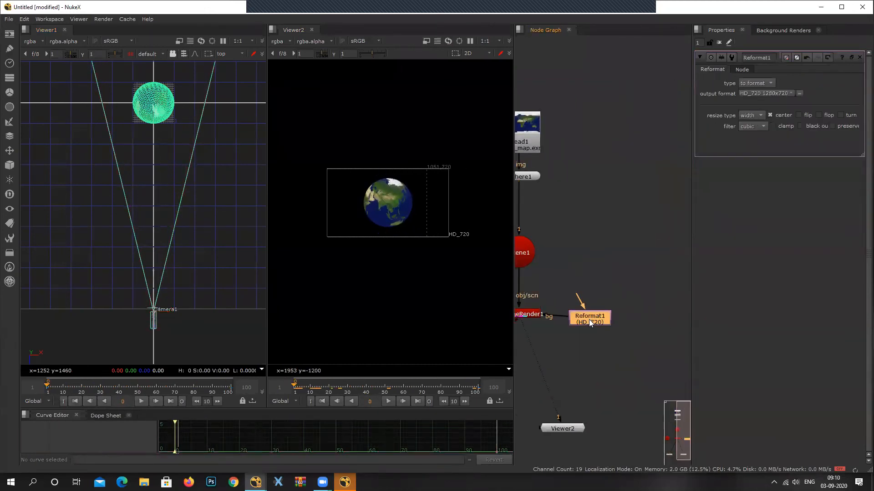
{"action": "scroll", "coordinate": [432, 182], "scroll_direction": "up", "scroll_amount": 3}
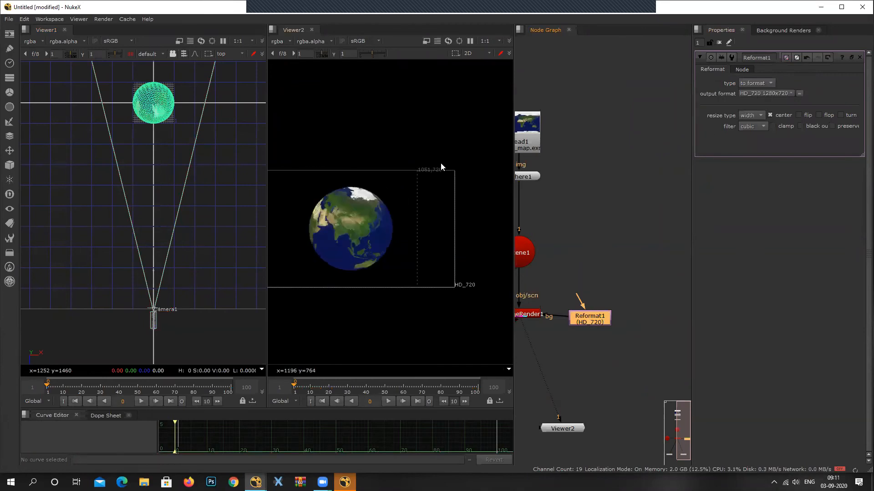
{"action": "scroll", "coordinate": [445, 233], "scroll_direction": "down", "scroll_amount": 1}
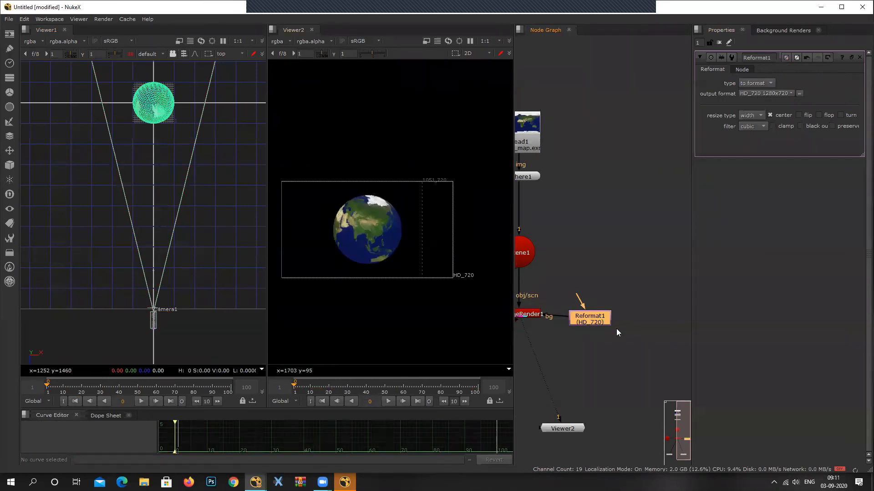
{"action": "left_click", "coordinate": [773, 93]}
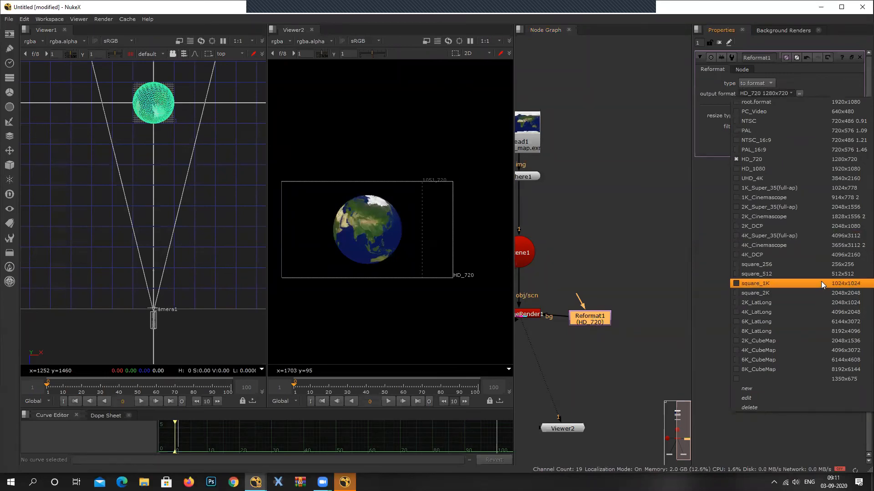
{"action": "left_click", "coordinate": [550, 170]}
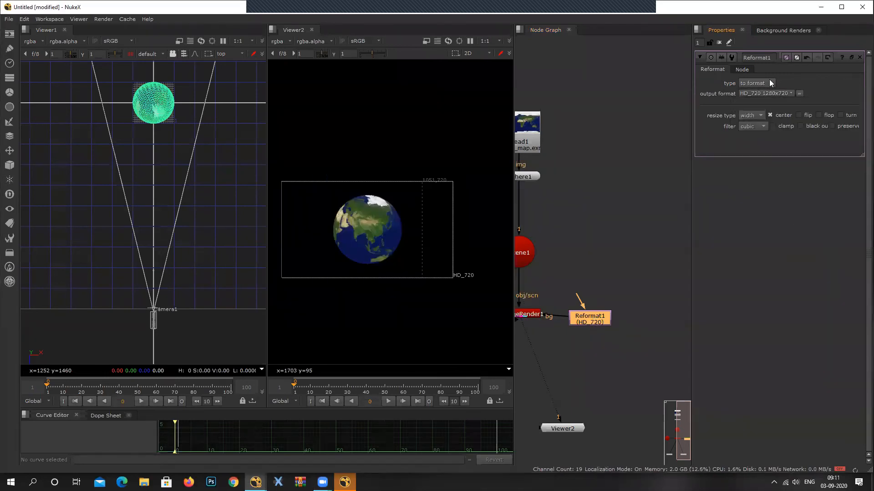
Set Reformat1's output format to 1K_Super_35(full-ap) 1024x778 and fit the render in Viewer2.
{"action": "left_click", "coordinate": [772, 94]}
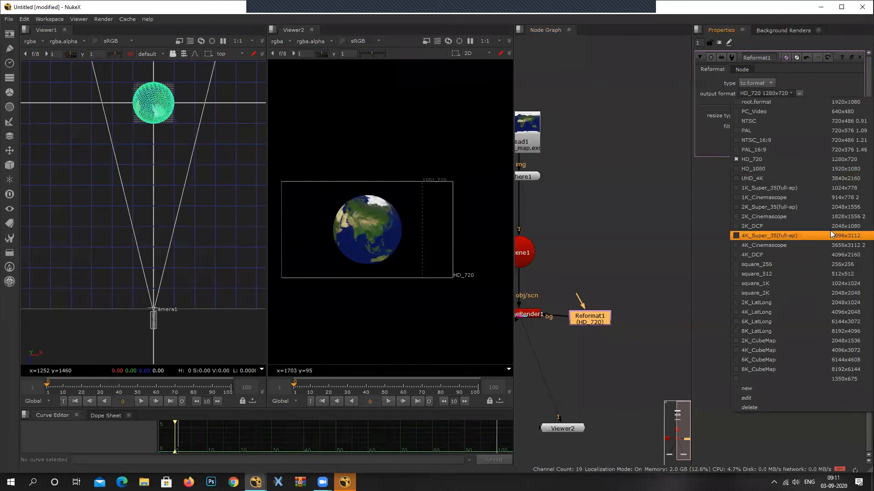
{"action": "left_click", "coordinate": [827, 188]}
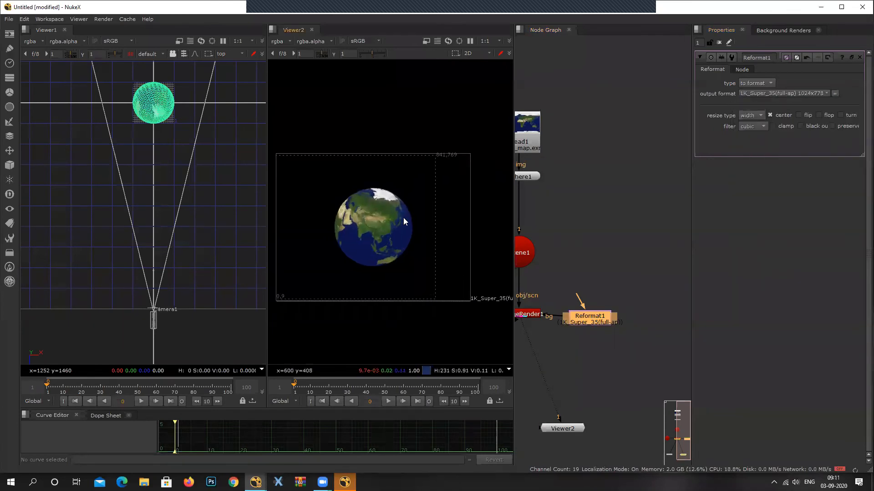
{"action": "middle_click_drag", "start_coordinate": [403, 217], "coordinate": [427, 205]}
{"action": "scroll", "coordinate": [427, 205], "scroll_direction": "down", "scroll_amount": 2}
{"action": "key", "text": "f"}
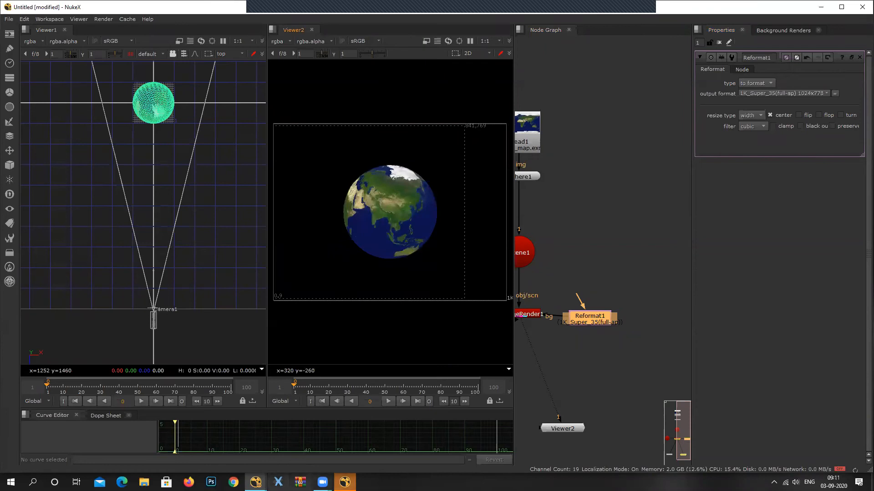
{"action": "mouse_move", "coordinate": [322, 482]}
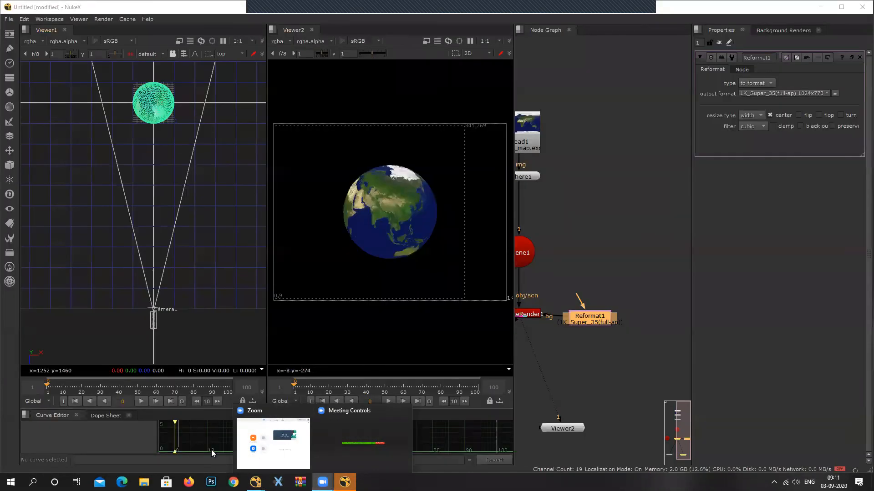
{"action": "left_click", "coordinate": [608, 259]}
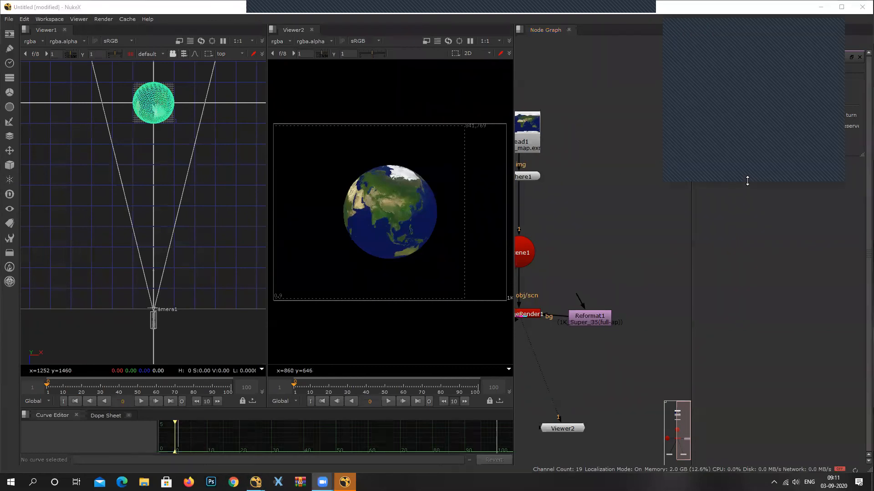
{"action": "double_click", "coordinate": [747, 181]}
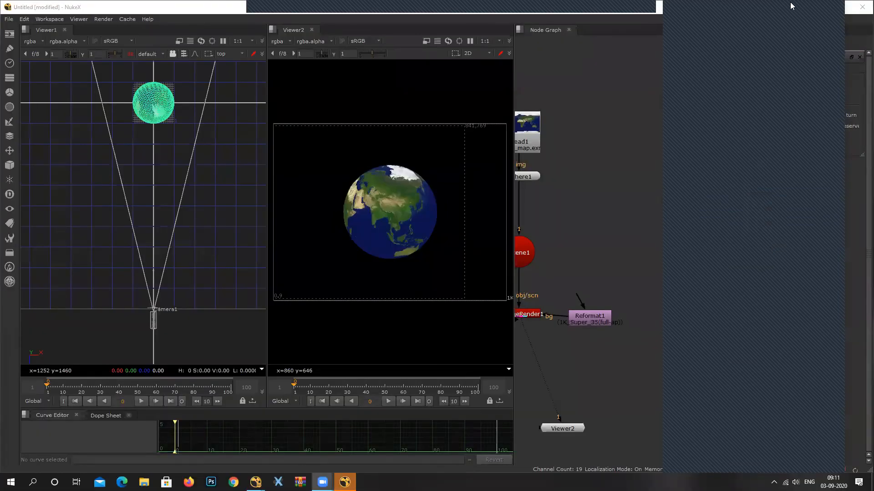
{"action": "left_click", "coordinate": [790, 6]}
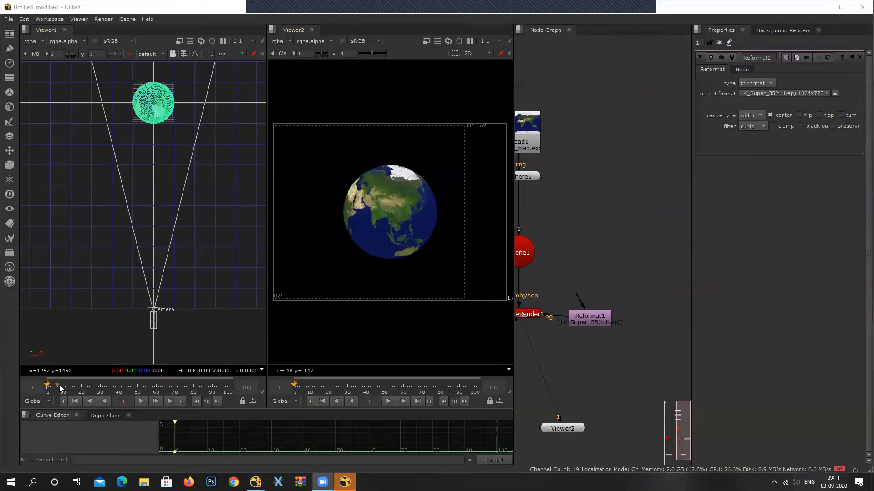
Return the timeline to its start and review the properties of Sphere1 and the animated Camera1.
{"action": "left_click_drag", "start_coordinate": [65, 388], "coordinate": [43, 393]}
{"action": "middle_click_drag", "start_coordinate": [507, 328], "coordinate": [555, 332]}
{"action": "left_click", "coordinate": [561, 182]}
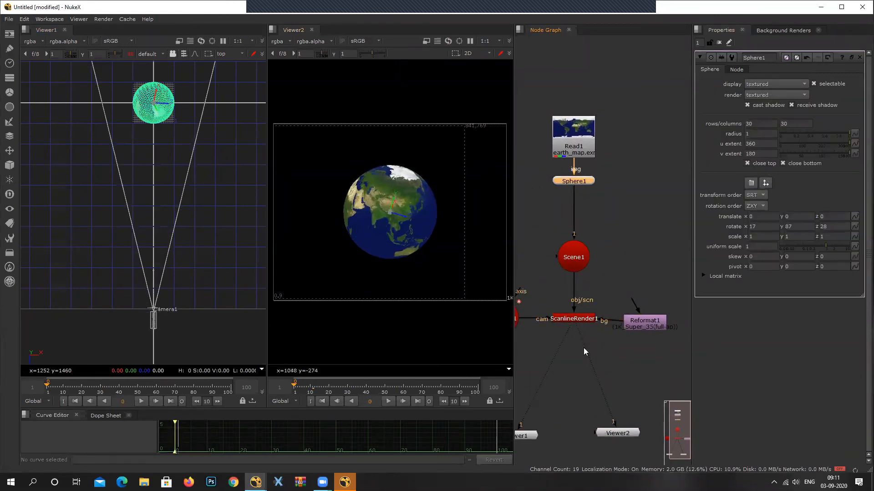
{"action": "middle_click_drag", "start_coordinate": [596, 307], "coordinate": [640, 289]}
{"action": "left_click", "coordinate": [544, 302]}
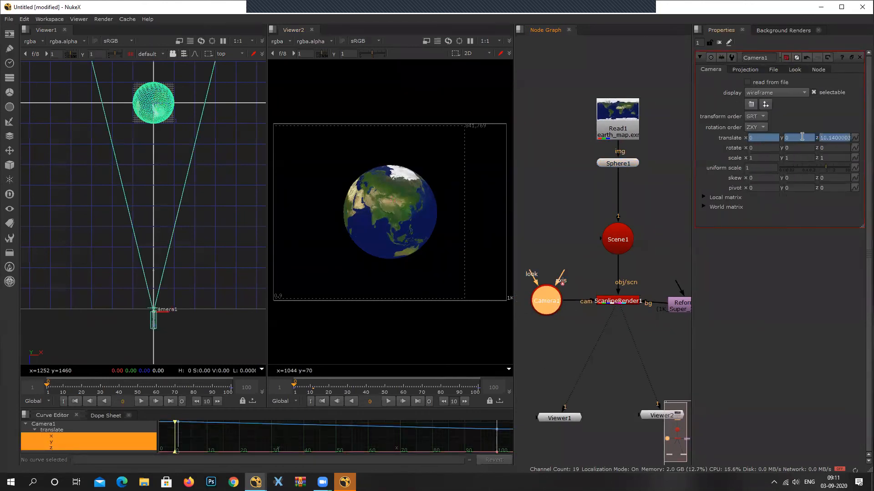
Move Camera1 sideways and closer to the globe at frame 100, to X -1.5 and Z about 6.86.
{"action": "left_click_drag", "start_coordinate": [85, 393], "coordinate": [195, 398]}
{"action": "left_click", "coordinate": [142, 400]}
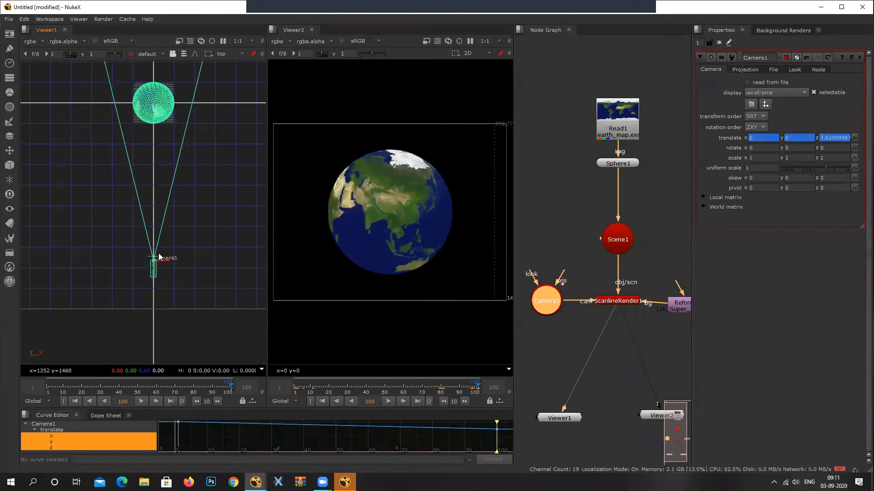
{"action": "left_click_drag", "start_coordinate": [169, 266], "coordinate": [136, 265]}
{"action": "scroll", "coordinate": [398, 228], "scroll_direction": "down", "scroll_amount": 2}
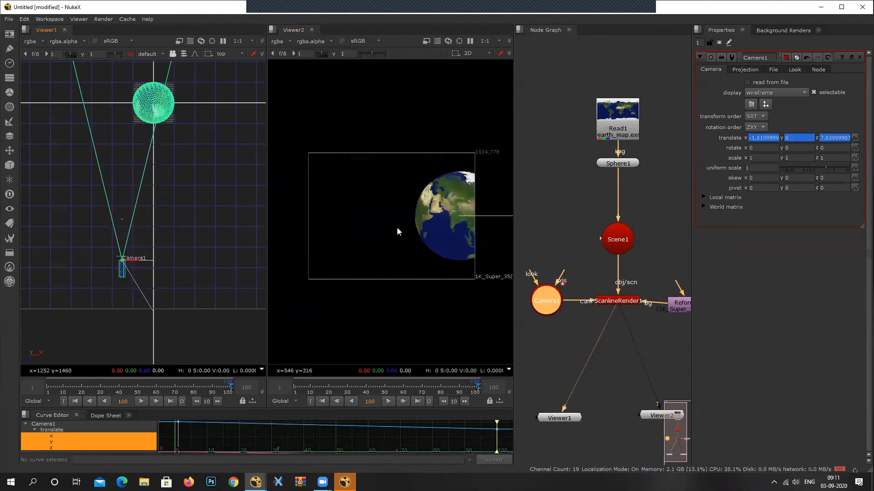
{"action": "left_click_drag", "start_coordinate": [124, 255], "coordinate": [122, 244]}
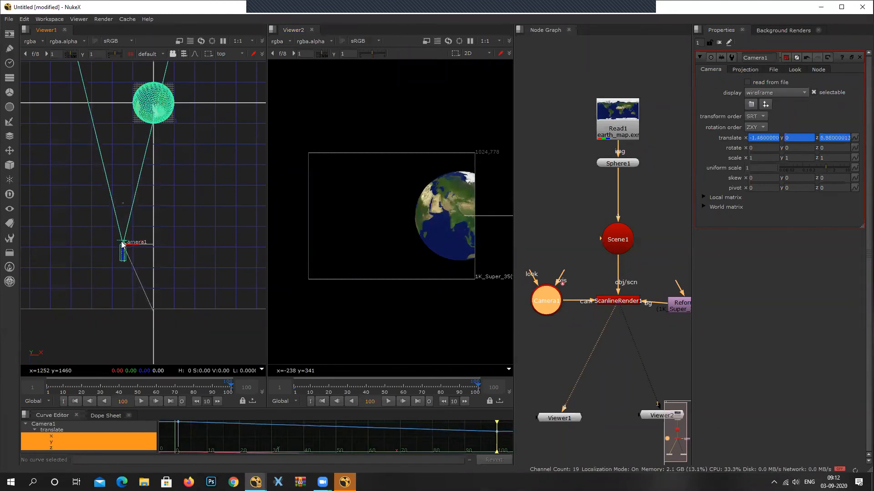
Play the camera move from near the start of the timeline and check the globe's framing in Viewer2.
{"action": "left_click_drag", "start_coordinate": [213, 386], "coordinate": [48, 398]}
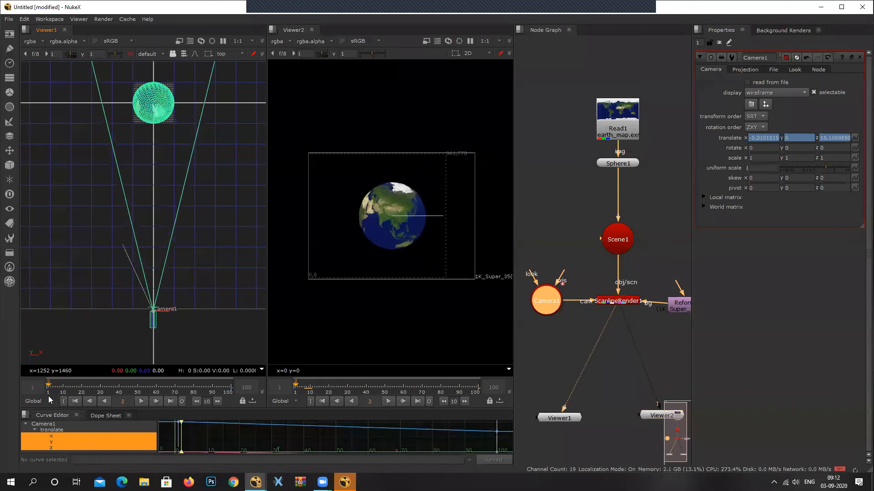
{"action": "left_click", "coordinate": [141, 401]}
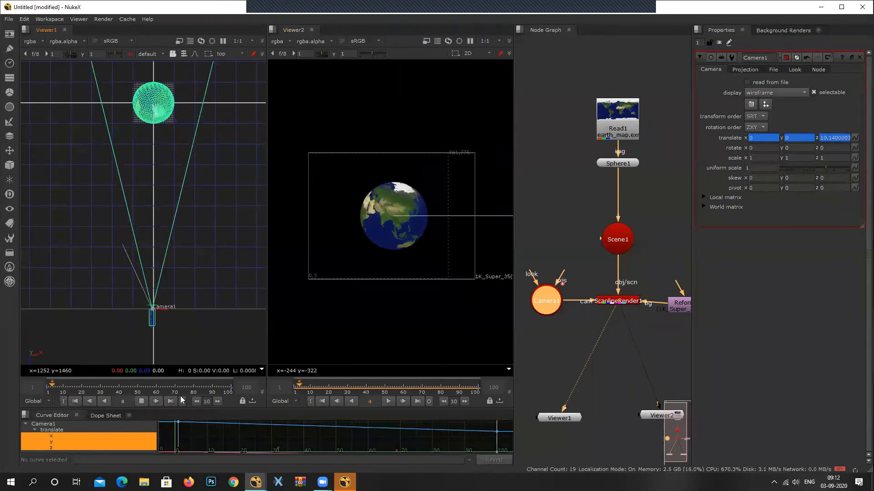
{"action": "left_click", "coordinate": [144, 401]}
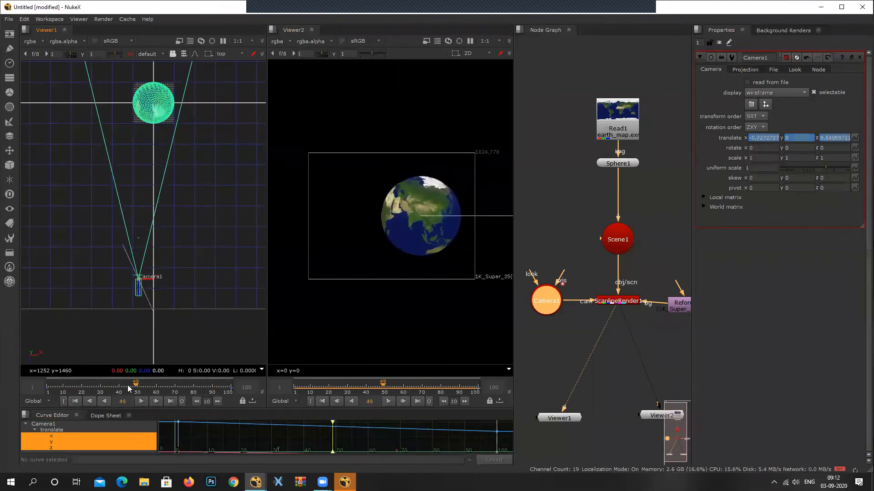
Set a keyframe on Camera1's rotation at frame 1.
{"action": "left_click_drag", "start_coordinate": [95, 389], "coordinate": [48, 392]}
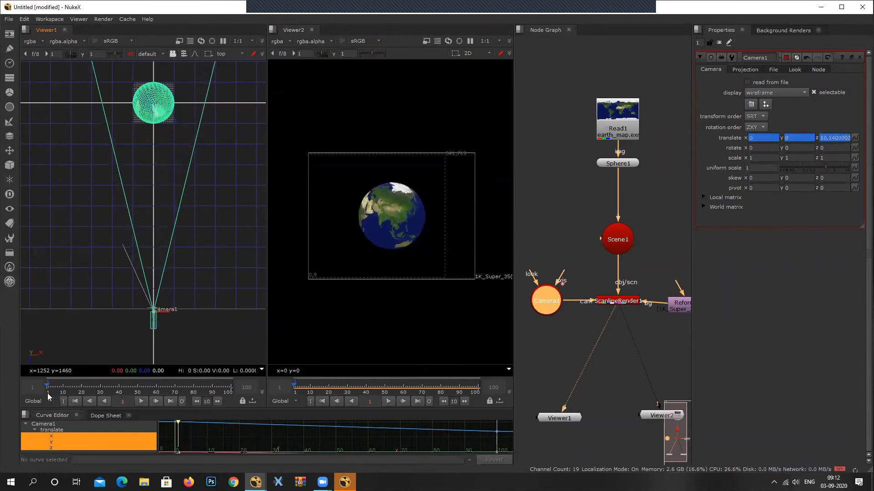
{"action": "left_click", "coordinate": [854, 157]}
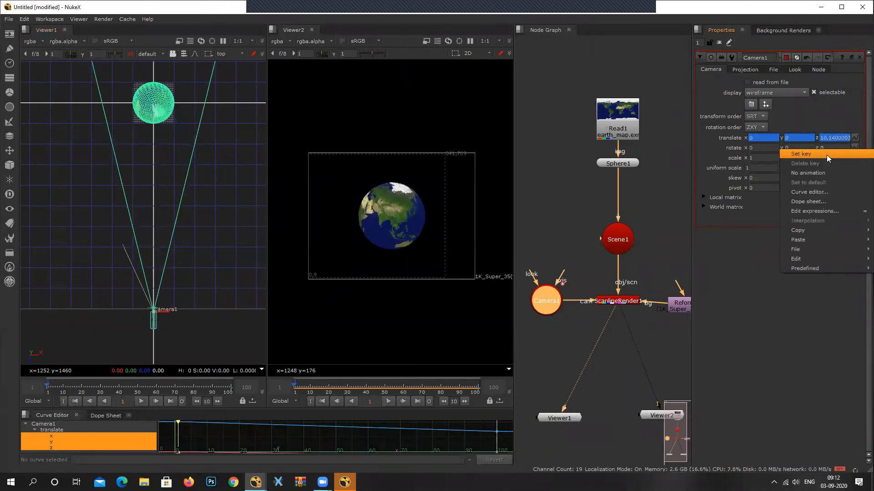
{"action": "left_click", "coordinate": [827, 155]}
Set Camera1's Y rotation to -11 at frame 100 so that it aims at the globe.
{"action": "left_click_drag", "start_coordinate": [60, 391], "coordinate": [231, 392]}
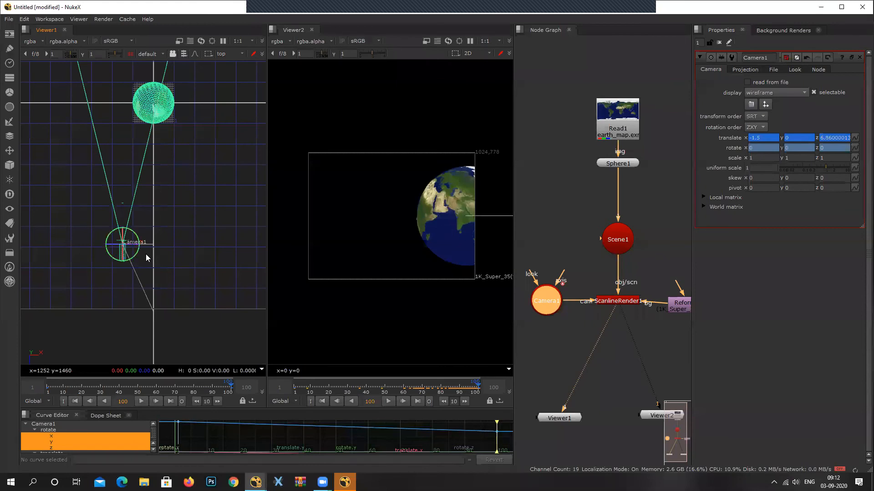
{"action": "scroll", "coordinate": [119, 261], "scroll_direction": "up", "scroll_amount": 3}
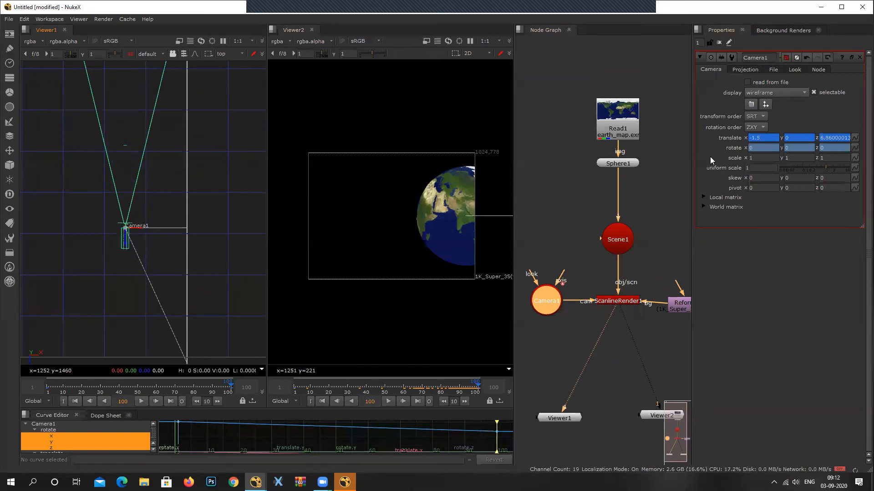
{"action": "key", "text": "Down"}
{"action": "key", "text": "Down"}
{"action": "key", "text": "Down"}
{"action": "key", "text": "Down"}
{"action": "key", "text": "Down"}
{"action": "key", "text": "Down"}
{"action": "key", "text": "Down"}
{"action": "key", "text": "Down"}
{"action": "key", "text": "Down"}
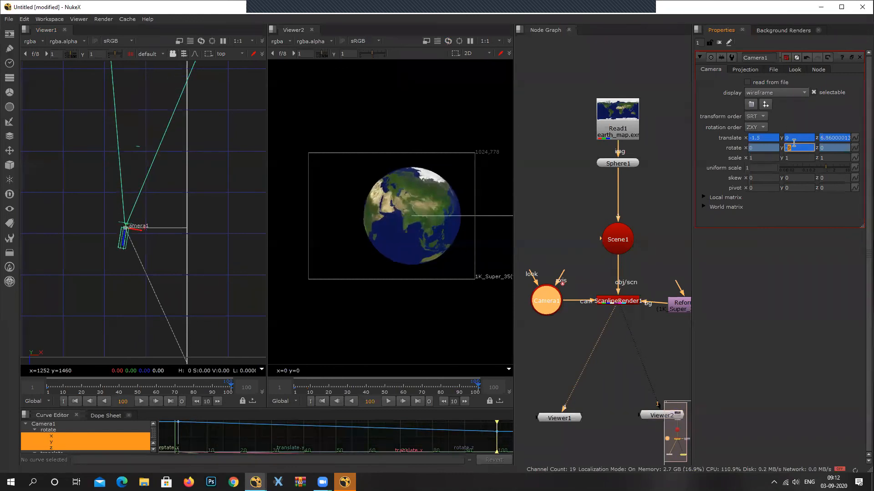
{"action": "key", "text": "Down"}
{"action": "key", "text": "Down"}
{"action": "scroll", "coordinate": [62, 115], "scroll_direction": "down", "scroll_amount": 6}
{"action": "middle_click_drag", "start_coordinate": [125, 87], "coordinate": [140, 158]}
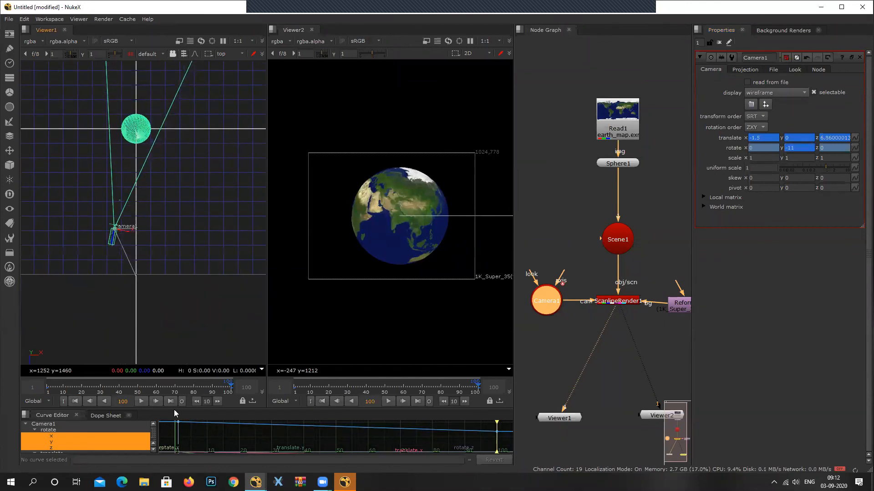
{"action": "scroll", "coordinate": [114, 231], "scroll_direction": "up", "scroll_amount": 3}
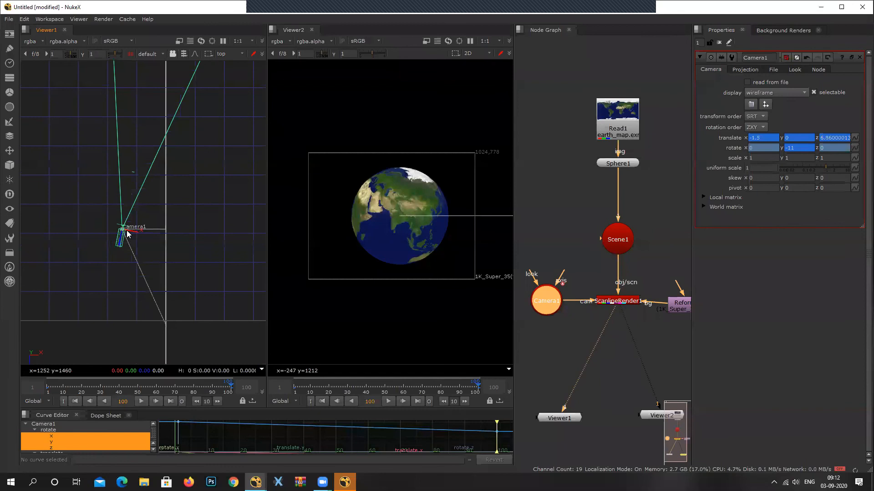
{"action": "scroll", "coordinate": [128, 240], "scroll_direction": "down", "scroll_amount": 3}
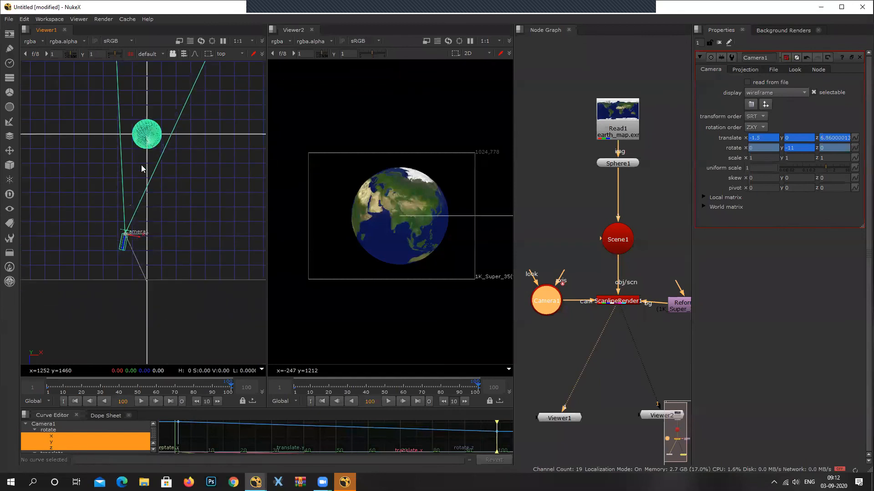
Play the animation from near its start to check Camera1's combined move and rotation.
{"action": "mouse_move", "coordinate": [216, 387]}
{"action": "left_mouse_down"}
{"action": "mouse_move", "coordinate": [50, 391]}
{"action": "mouse_move", "coordinate": [48, 405]}
{"action": "left_mouse_up"}
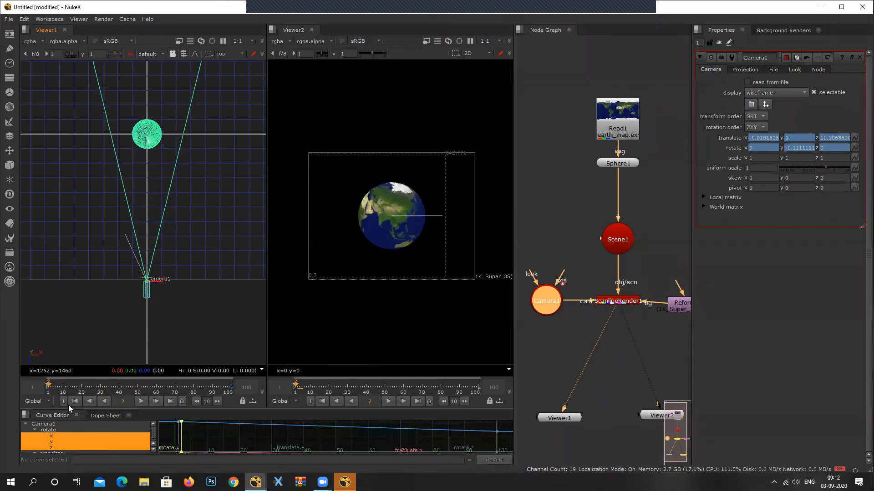
{"action": "left_click", "coordinate": [143, 401]}
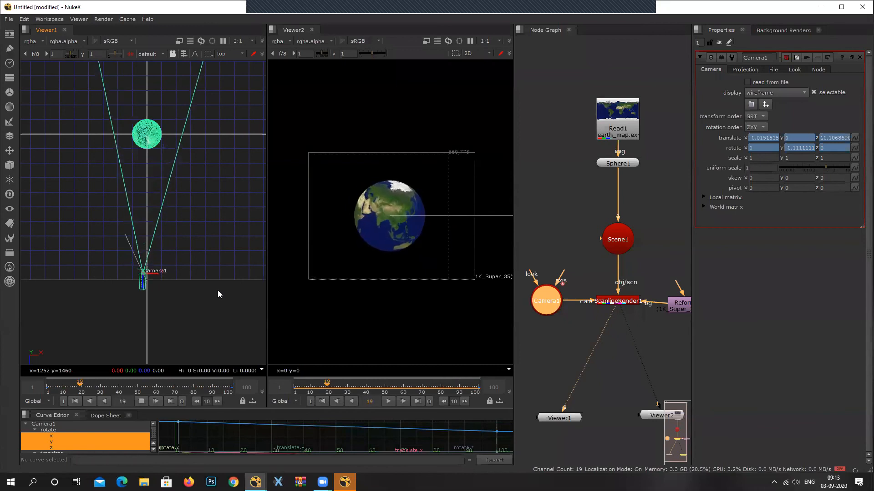
{"action": "left_click", "coordinate": [142, 401]}
Open Sphere1's properties and set a keyframe on its Y rotation at frame 1.
{"action": "left_click_drag", "start_coordinate": [198, 387], "coordinate": [49, 430]}
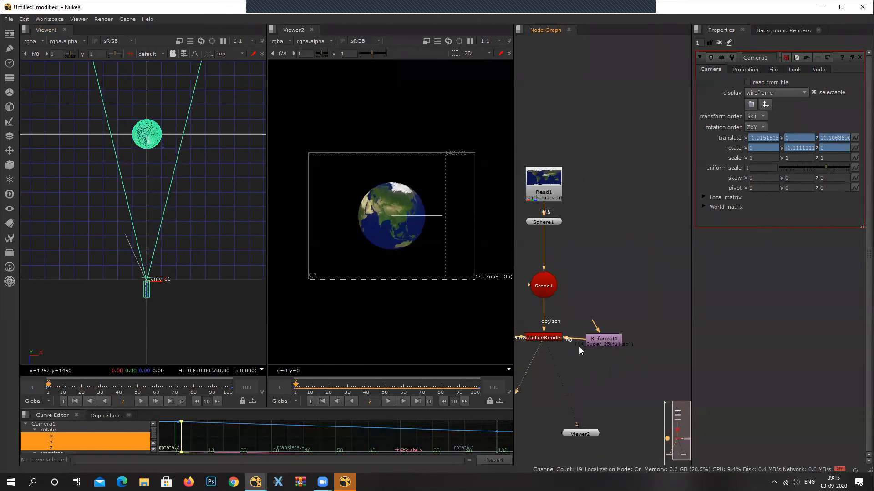
{"action": "left_click", "coordinate": [551, 239]}
{"action": "double_click", "coordinate": [552, 240]}
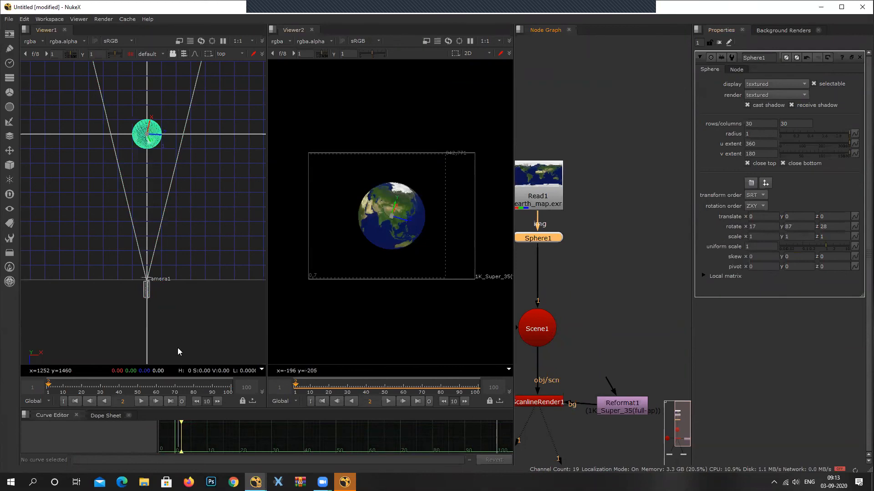
{"action": "left_click", "coordinate": [48, 387]}
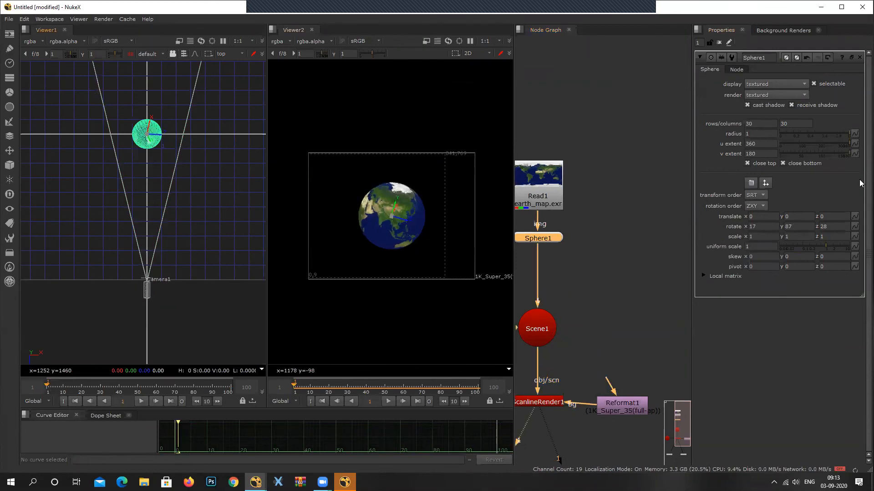
{"action": "right_click", "coordinate": [797, 226]}
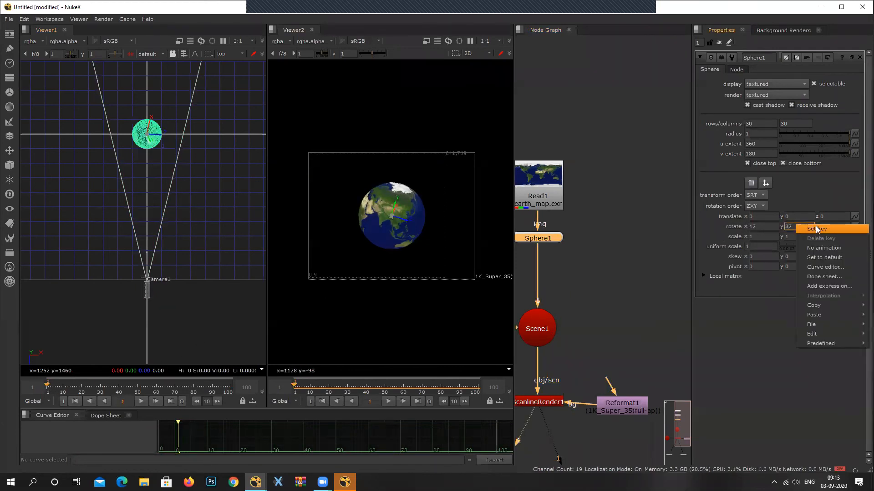
{"action": "left_click", "coordinate": [816, 227]}
Raise Sphere1's Y rotation to 103 at frame 100 to animate the globe's spin.
{"action": "left_click", "coordinate": [231, 390]}
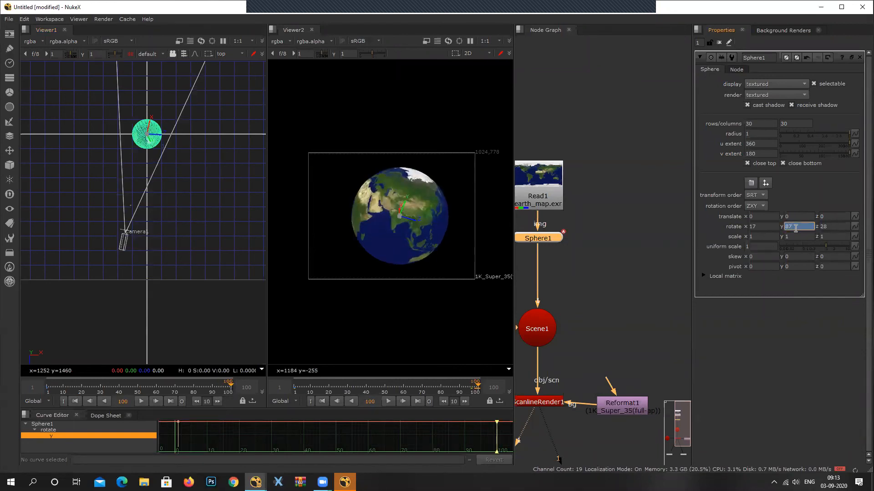
{"action": "key", "text": "Up"}
{"action": "key", "text": "Up"}
{"action": "key", "text": "Up"}
{"action": "key", "text": "Up"}
{"action": "key", "text": "Up"}
{"action": "key", "text": "Up"}
{"action": "key", "text": "Up"}
{"action": "key", "text": "Up"}
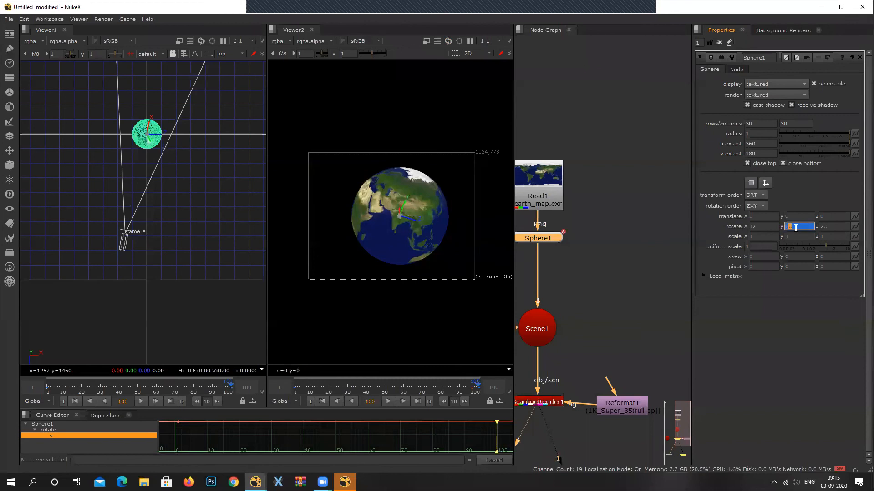
{"action": "key", "text": "Up"}
{"action": "key", "text": "Up"}
{"action": "key", "text": "Up"}
{"action": "key", "text": "Up"}
{"action": "key", "text": "Up"}
{"action": "key", "text": "Up"}
{"action": "key", "text": "Up"}
{"action": "key", "text": "Up"}
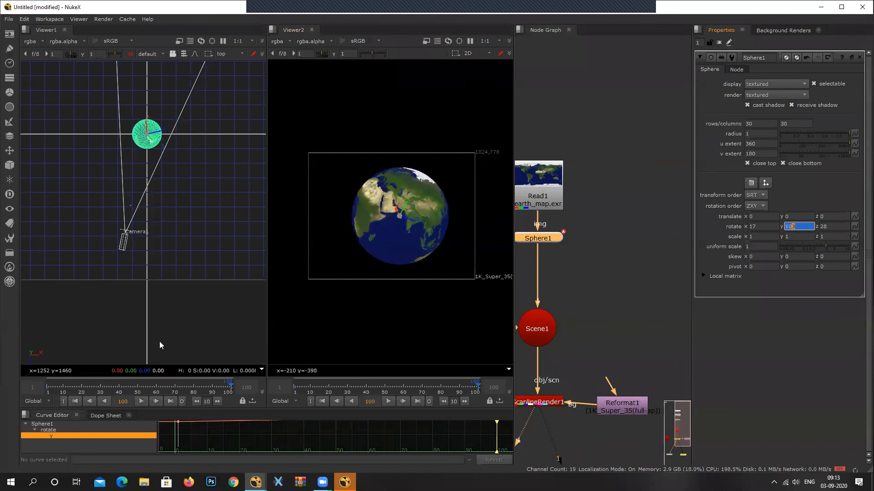
Maximize Viewer2, enlarge the globe, and play the animation from frame 1.
{"action": "left_click", "coordinate": [48, 392]}
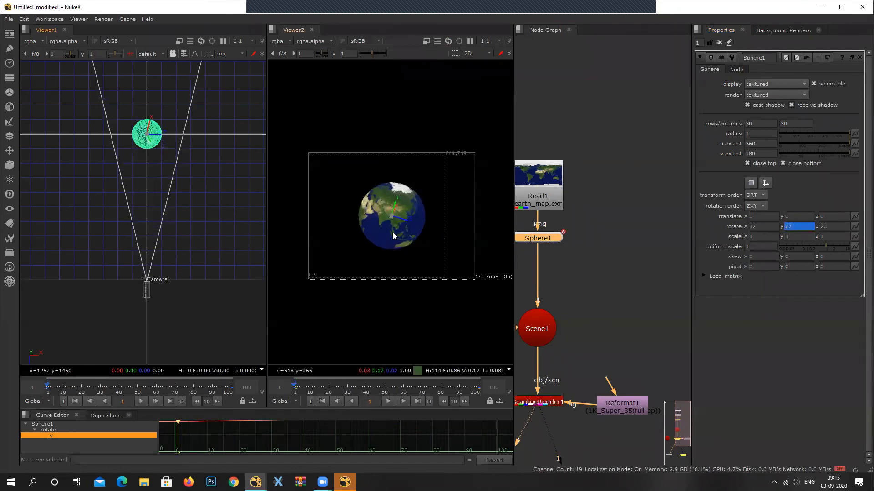
{"action": "key", "text": "space"}
{"action": "middle_click_drag", "start_coordinate": [265, 263], "coordinate": [547, 227]}
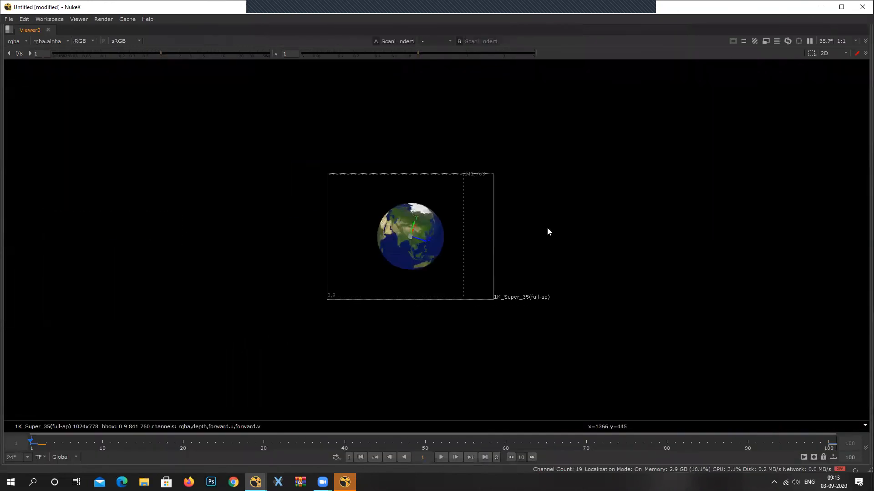
{"action": "scroll", "coordinate": [460, 236], "scroll_direction": "up", "scroll_amount": 6}
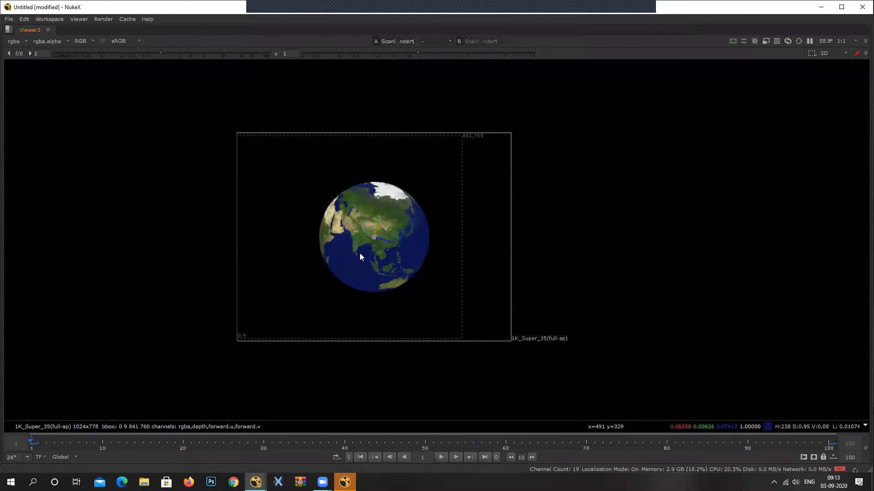
{"action": "left_click", "coordinate": [438, 456]}
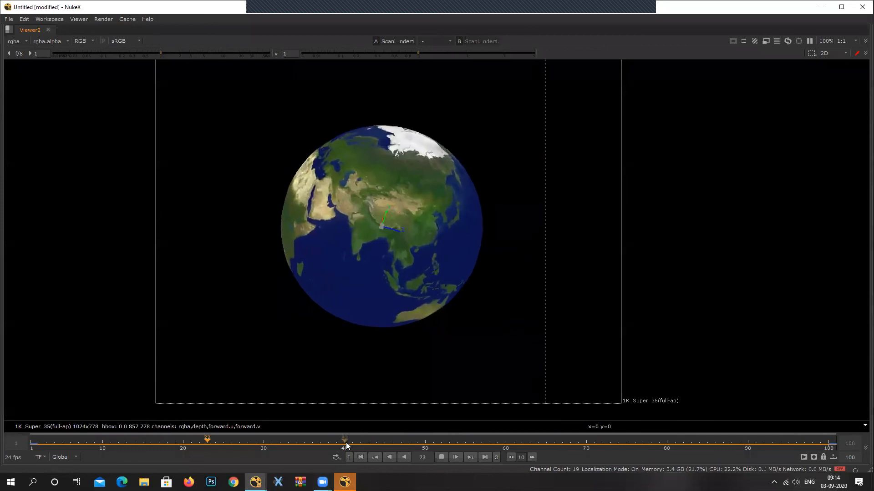
{"action": "left_click", "coordinate": [440, 457]}
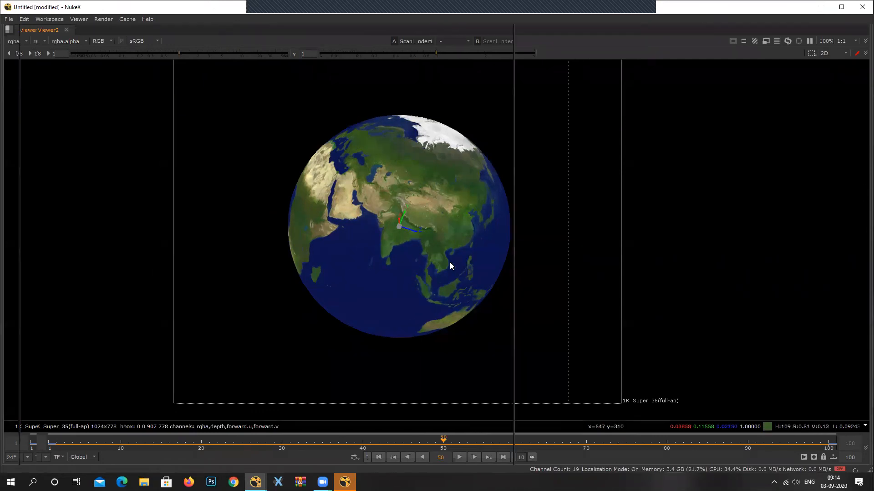
Restore the multi-pane layout and review the whole scene in both viewers and the node graph.
{"action": "key", "text": "space"}
{"action": "scroll", "coordinate": [649, 159], "scroll_direction": "down", "scroll_amount": 3}
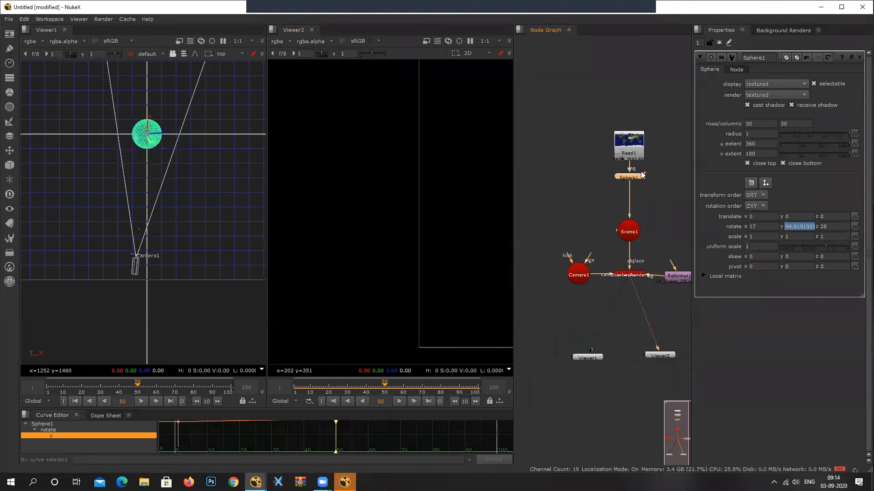
{"action": "middle_click_drag", "start_coordinate": [644, 218], "coordinate": [631, 227]}
{"action": "scroll", "coordinate": [434, 178], "scroll_direction": "down", "scroll_amount": 6}
{"action": "middle_click_drag", "start_coordinate": [458, 173], "coordinate": [366, 212]}
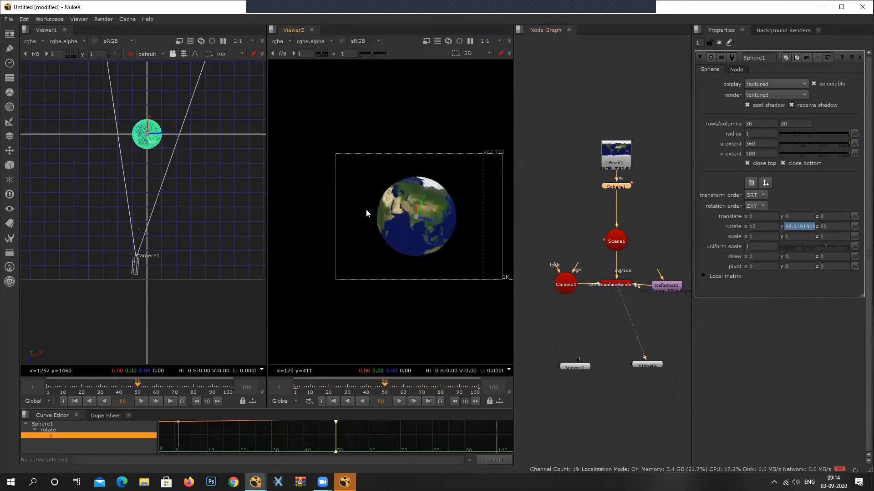
{"action": "scroll", "coordinate": [424, 255], "scroll_direction": "up", "scroll_amount": 1}
{"action": "scroll", "coordinate": [180, 207], "scroll_direction": "down", "scroll_amount": 2}
{"action": "middle_click_drag", "start_coordinate": [180, 207], "coordinate": [156, 250]}
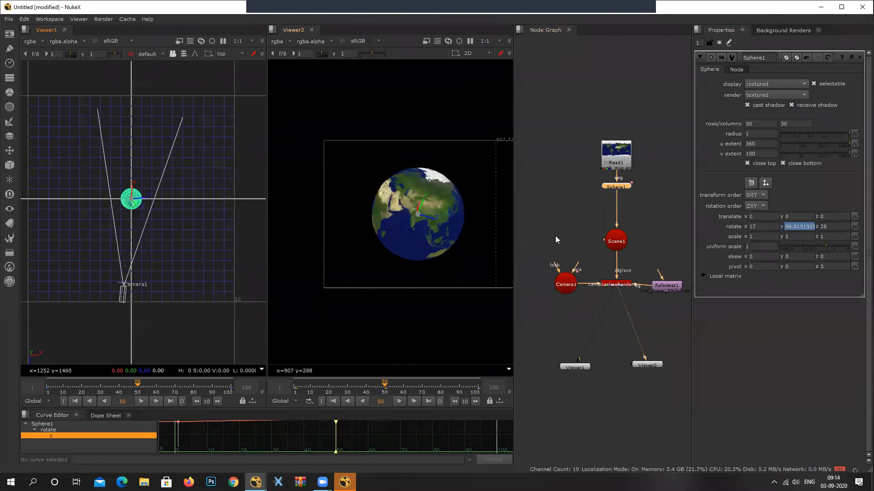
{"action": "middle_click_drag", "start_coordinate": [616, 267], "coordinate": [595, 246]}
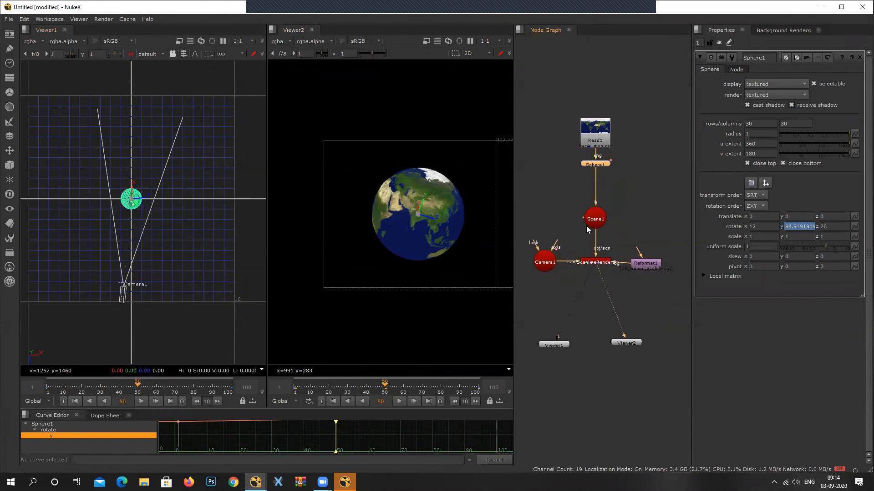
Start saving the comp and browse to the Class_newfiles/Nuke folder as its location.
{"action": "left_click", "coordinate": [8, 19]}
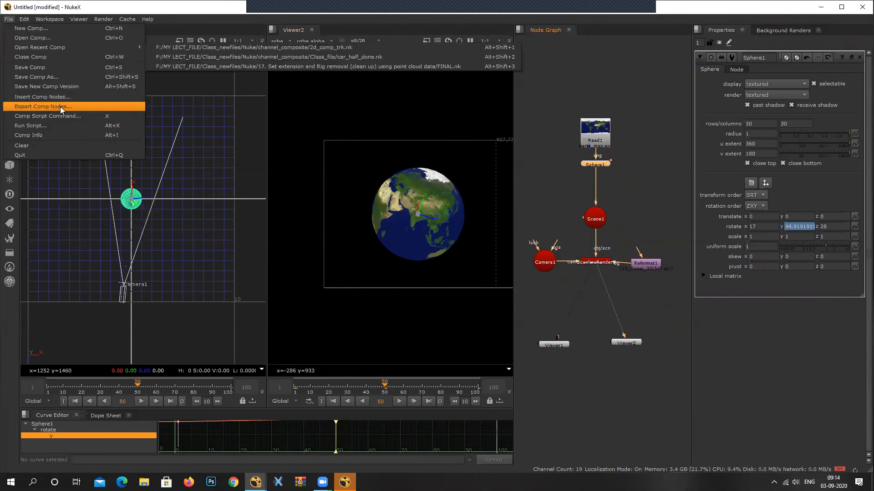
{"action": "left_click", "coordinate": [55, 68]}
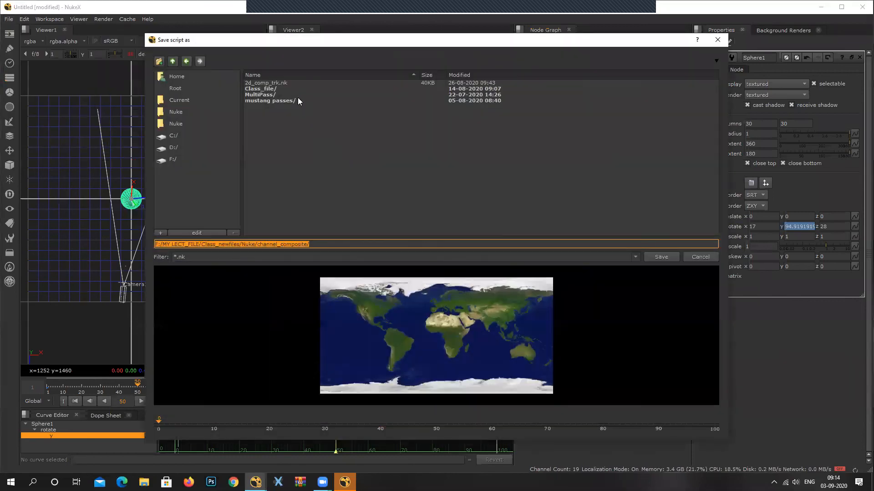
{"action": "left_click", "coordinate": [173, 61]}
{"action": "right_click", "coordinate": [618, 123]}
{"action": "double_click", "coordinate": [264, 118]}
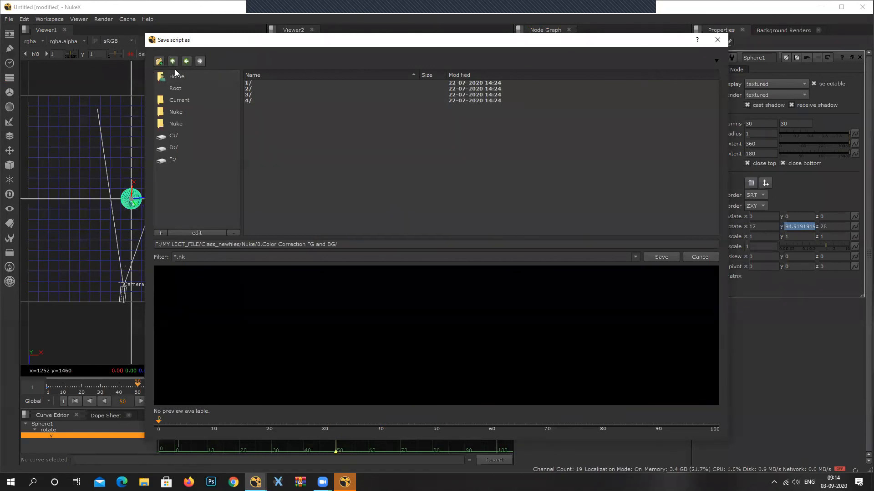
{"action": "left_click", "coordinate": [175, 120]}
Try to create a new folder named earth inside the Nuke folder.
{"action": "left_click", "coordinate": [159, 61]}
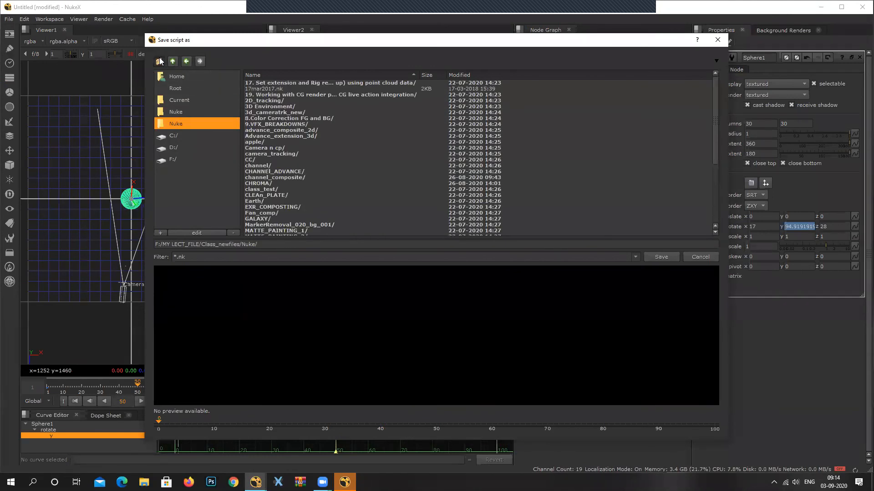
{"action": "type", "text": "earth"}
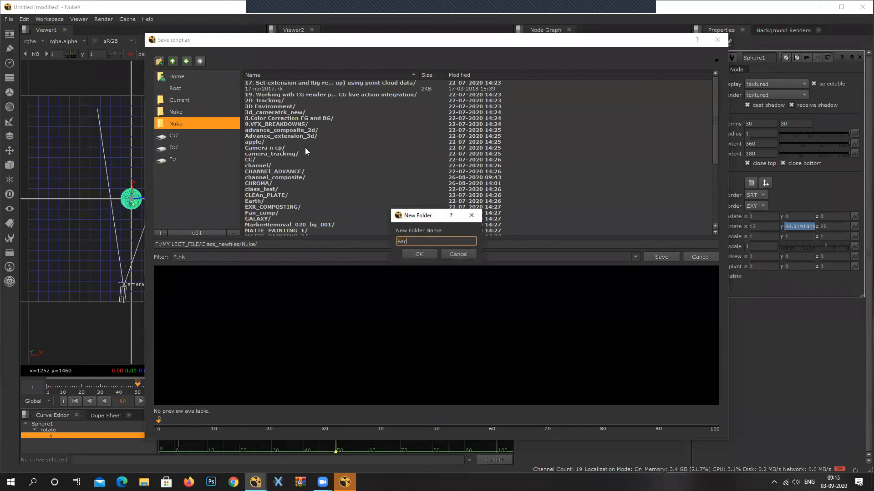
{"action": "left_click", "coordinate": [423, 256]}
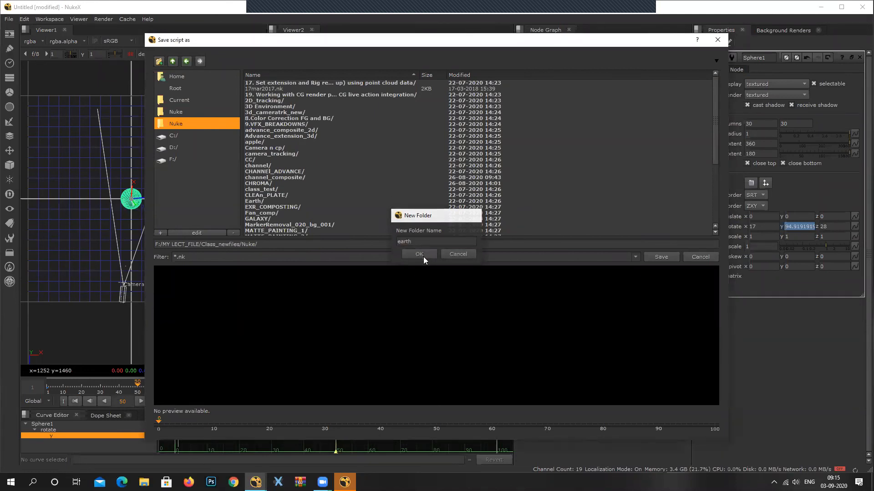
{"action": "left_click", "coordinate": [461, 253]}
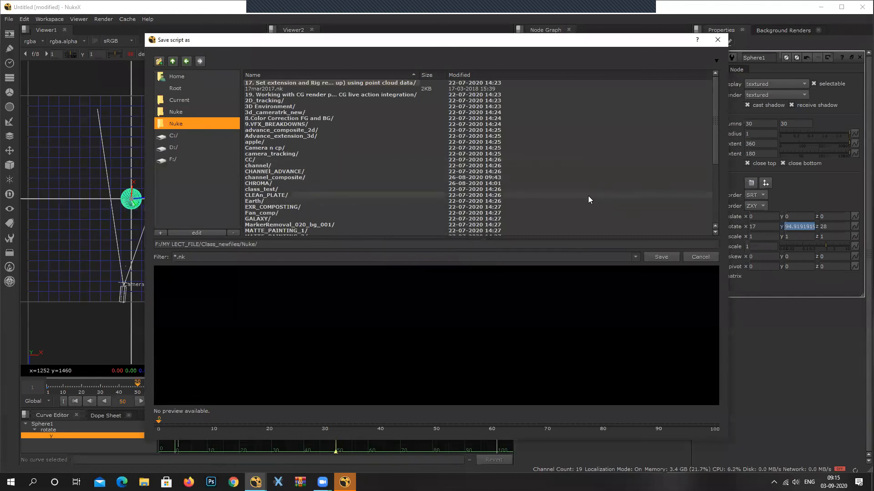
Create a new folder named save_files inside the Nuke folder.
{"action": "scroll", "coordinate": [588, 196], "scroll_direction": "down", "scroll_amount": 6}
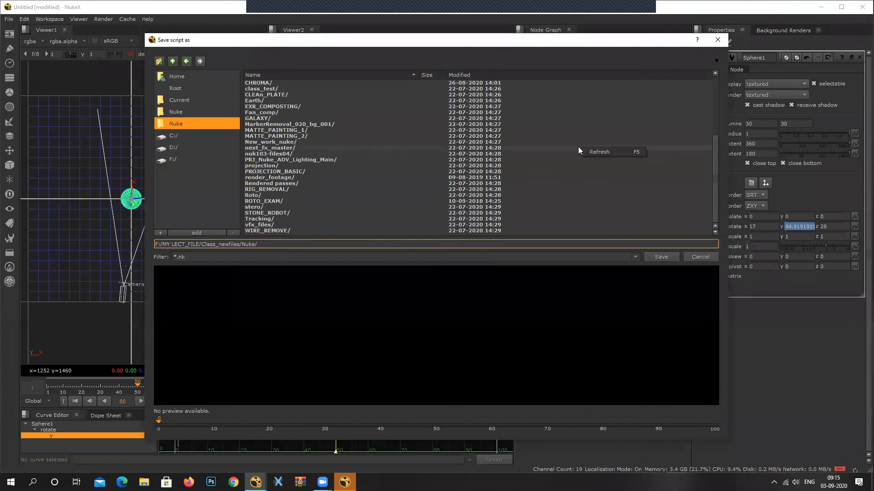
{"action": "left_click", "coordinate": [159, 61]}
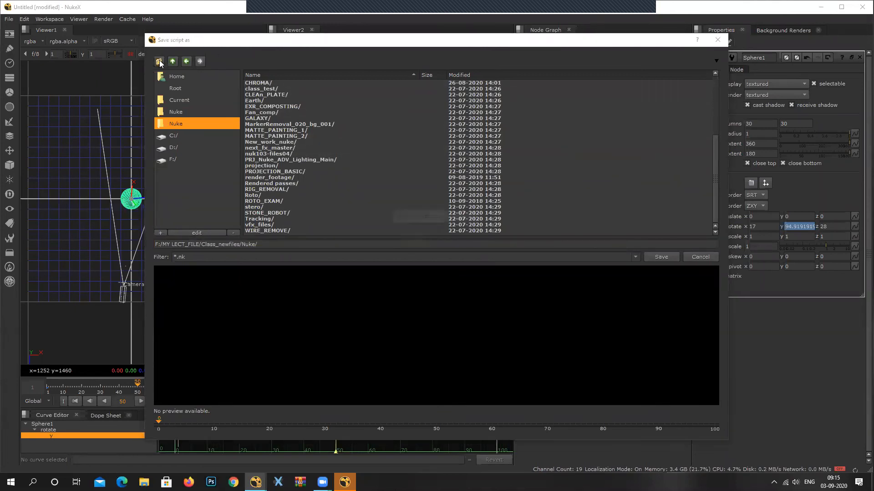
{"action": "type", "text": "save_files"}
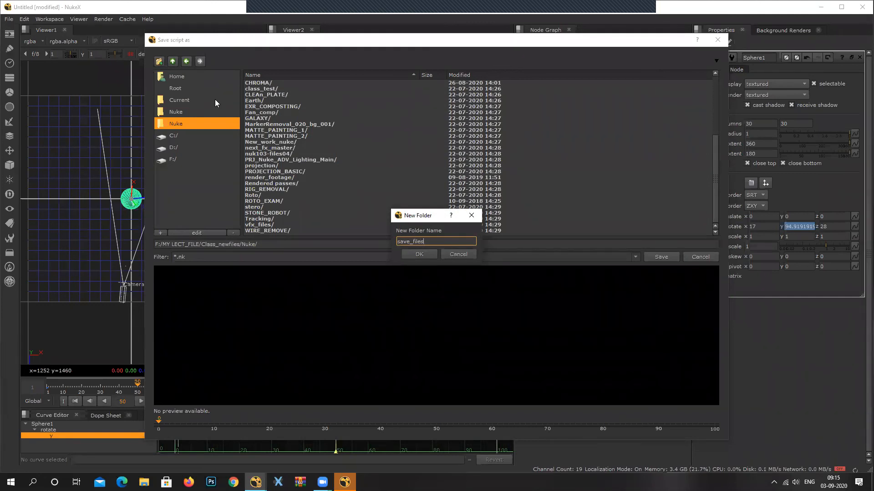
{"action": "left_click", "coordinate": [411, 254]}
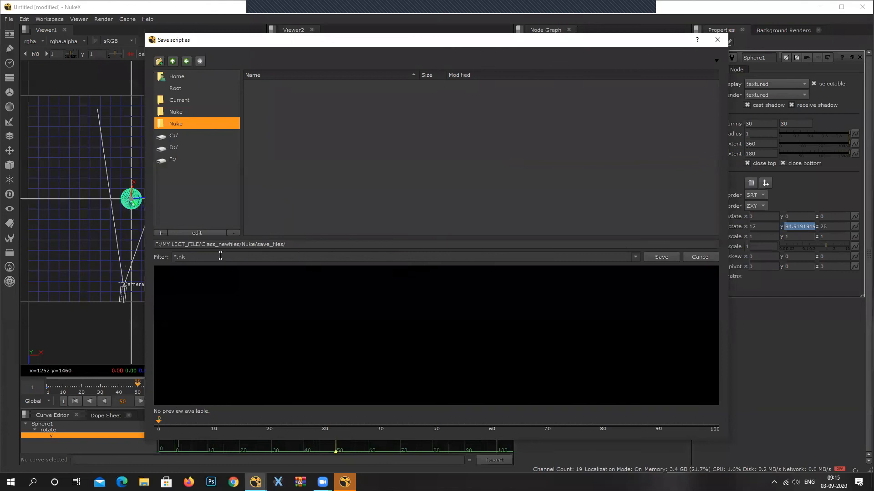
Name the script earth and save it in the save_files folder.
{"action": "left_click", "coordinate": [318, 245]}
{"action": "type", "text": "earth"}
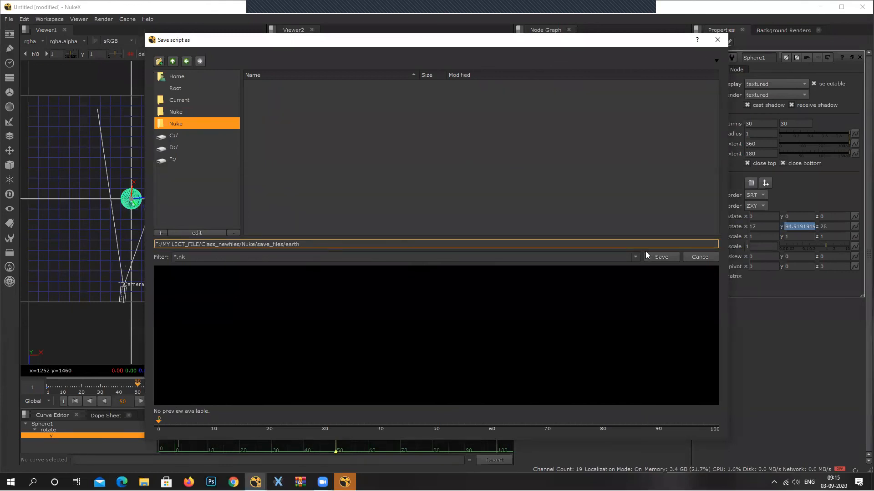
{"action": "left_click", "coordinate": [658, 257]}
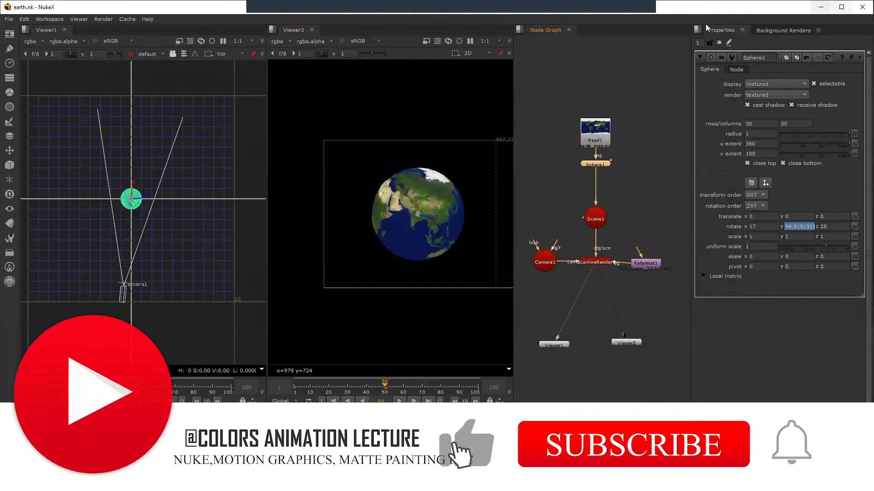